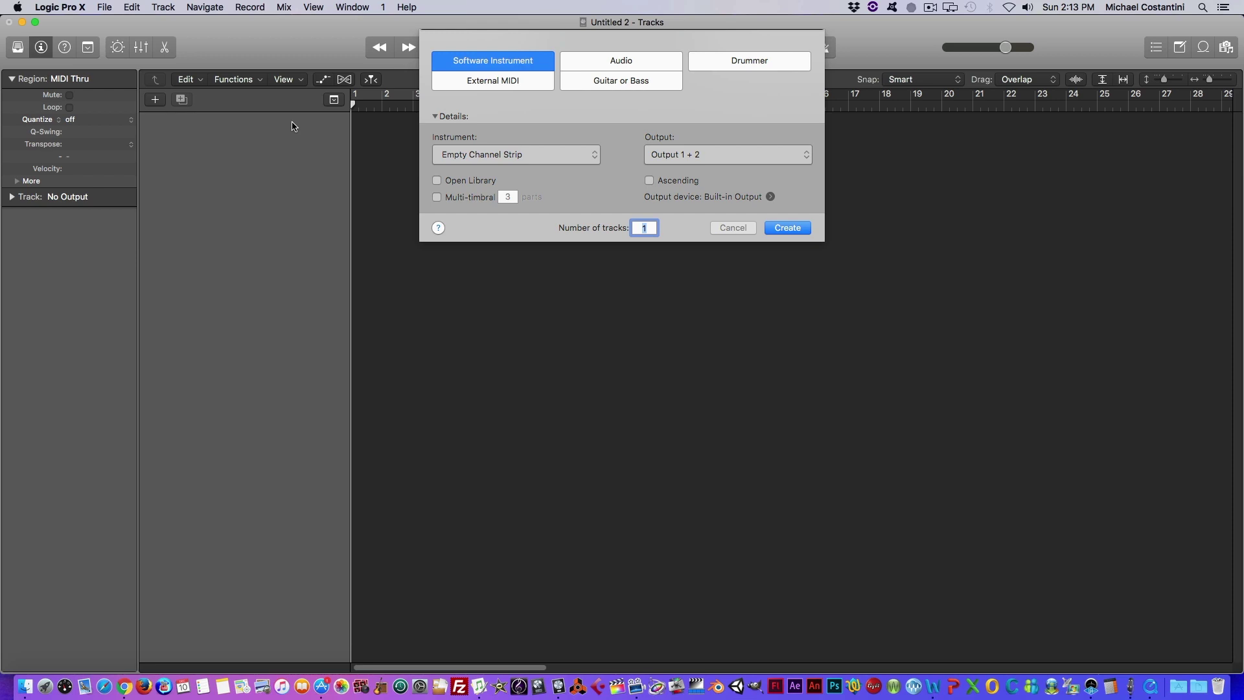
# - Create a Multi-timbral Software Instrument with 3 parts, giving Inst 1 tracks on Ch1–Ch3
pyautogui.click(437, 199)
pyautogui.click(772, 225)
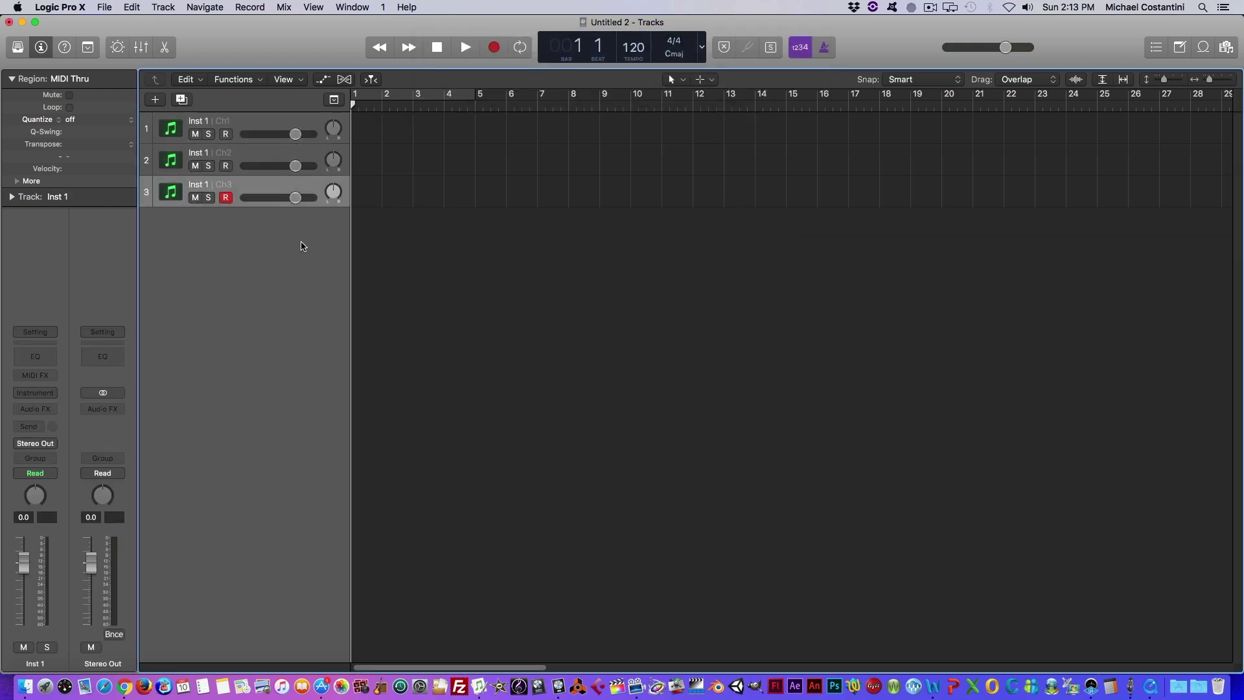
# - Select the first Inst 1 track on Ch1
pyautogui.click(257, 126)
pyautogui.click(257, 152)
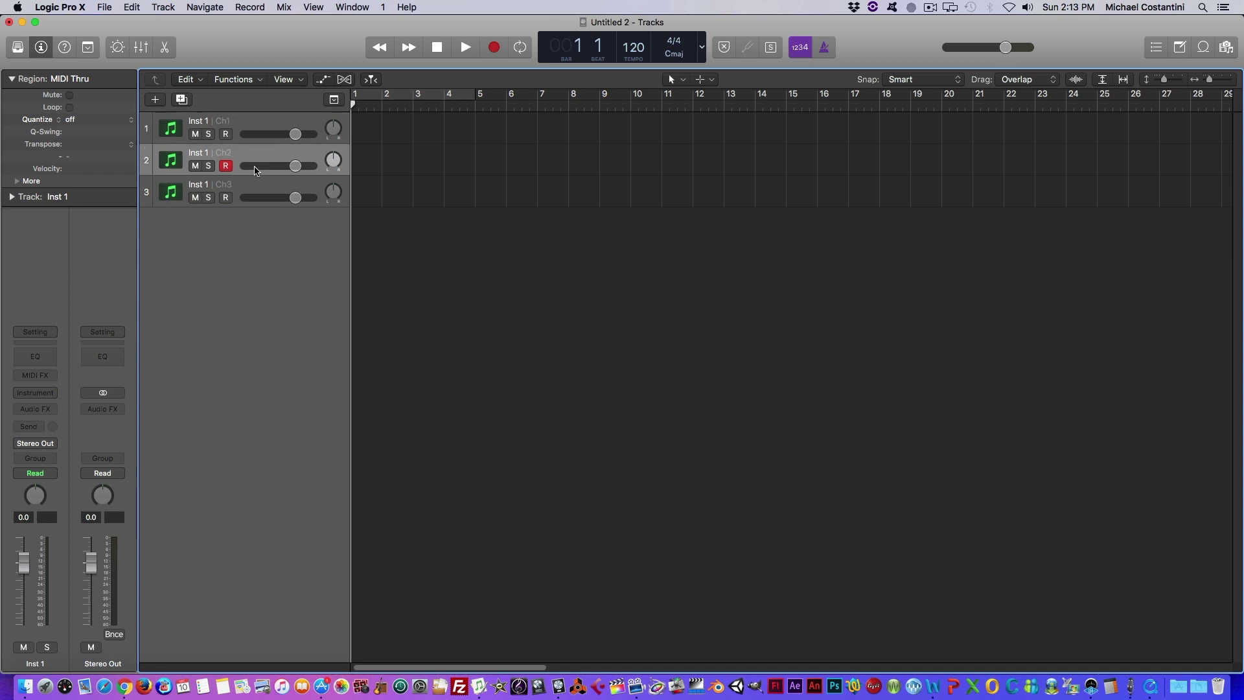
pyautogui.click(252, 183)
pyautogui.click(244, 125)
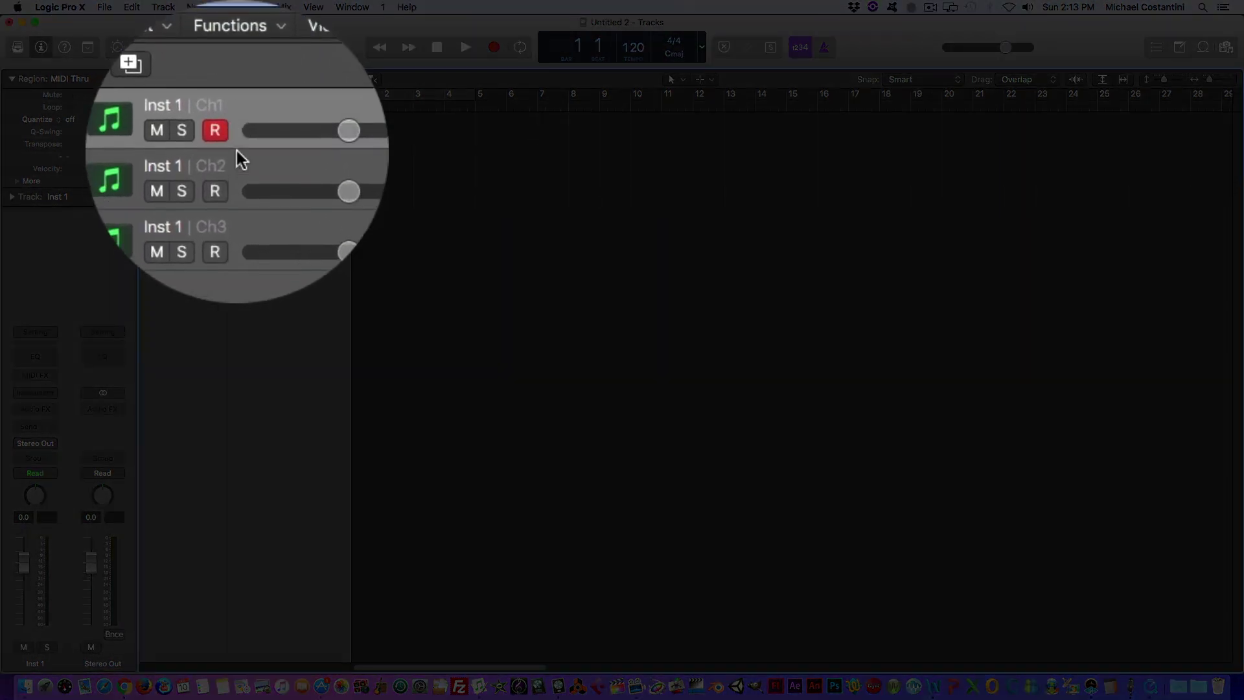
pyautogui.click(236, 155)
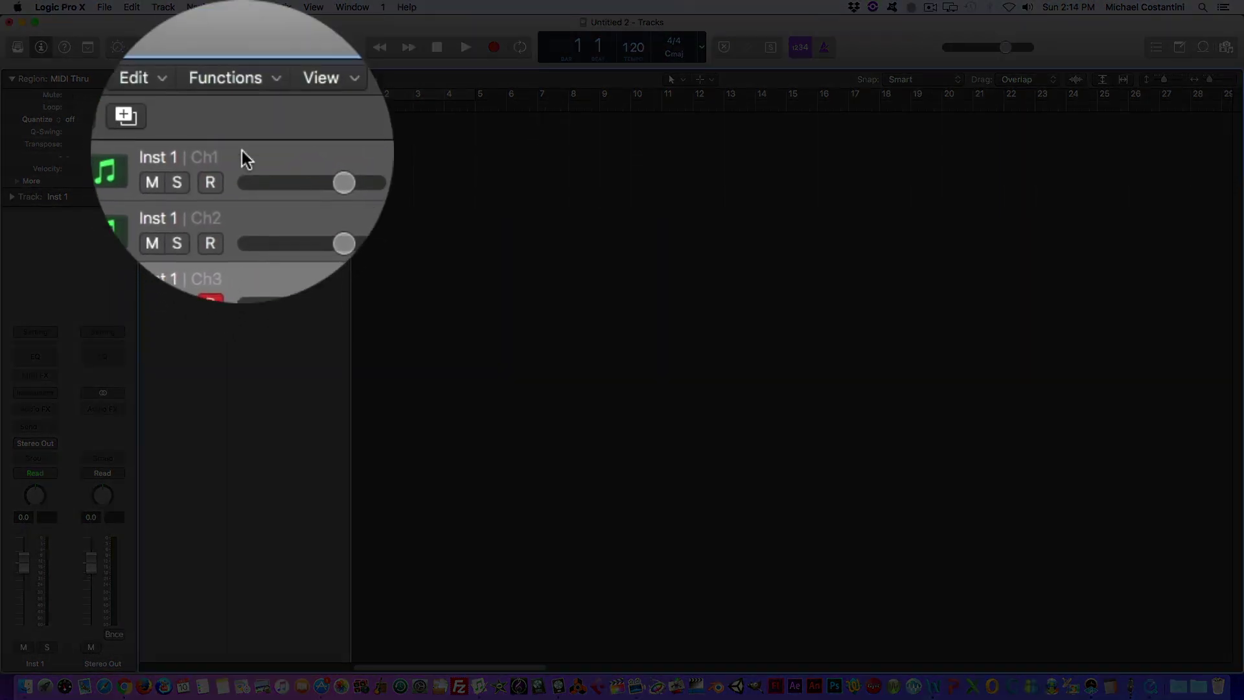
pyautogui.click(242, 123)
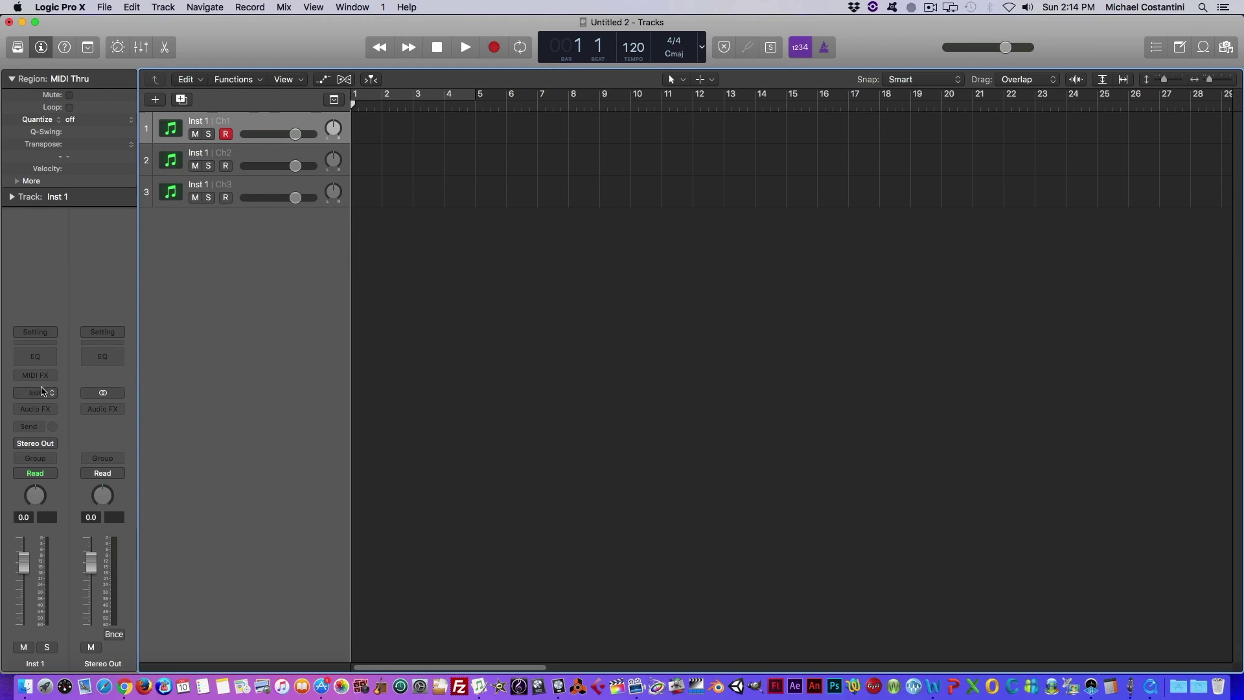
# - Load Maschine 2 Multi-Output (16xStereo) from AU Instruments > Native Instruments on Inst 1
pyautogui.click(41, 391)
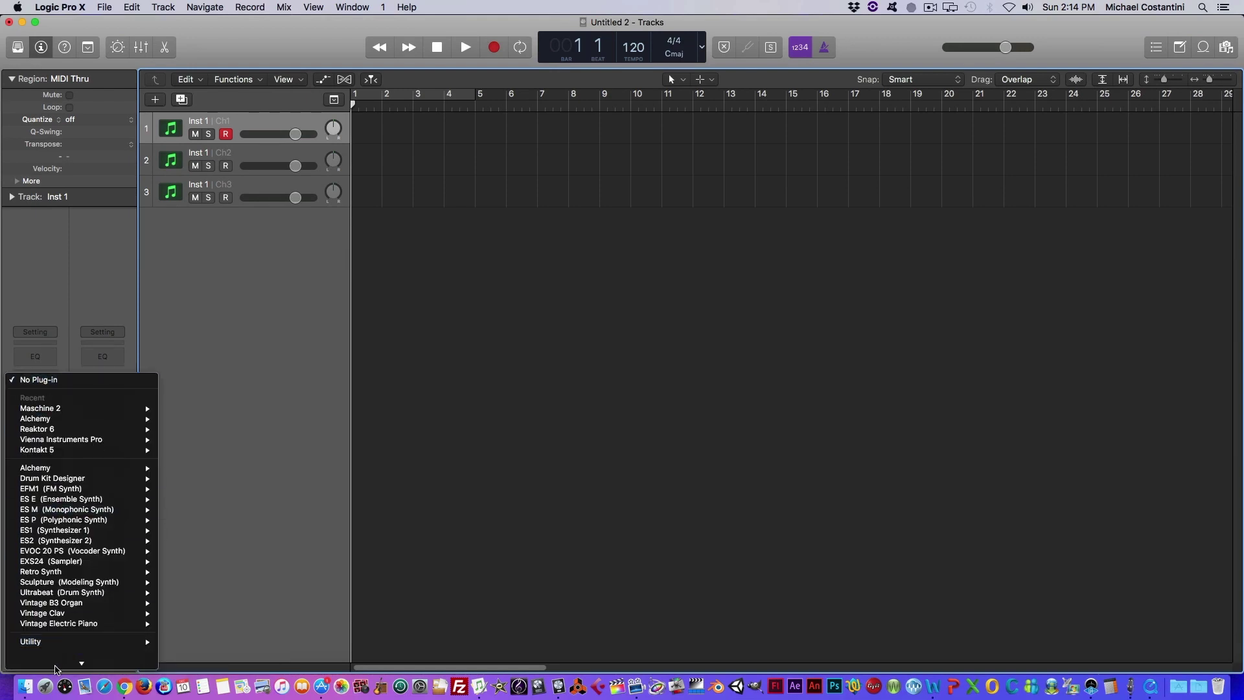
pyautogui.moveTo(56, 646)
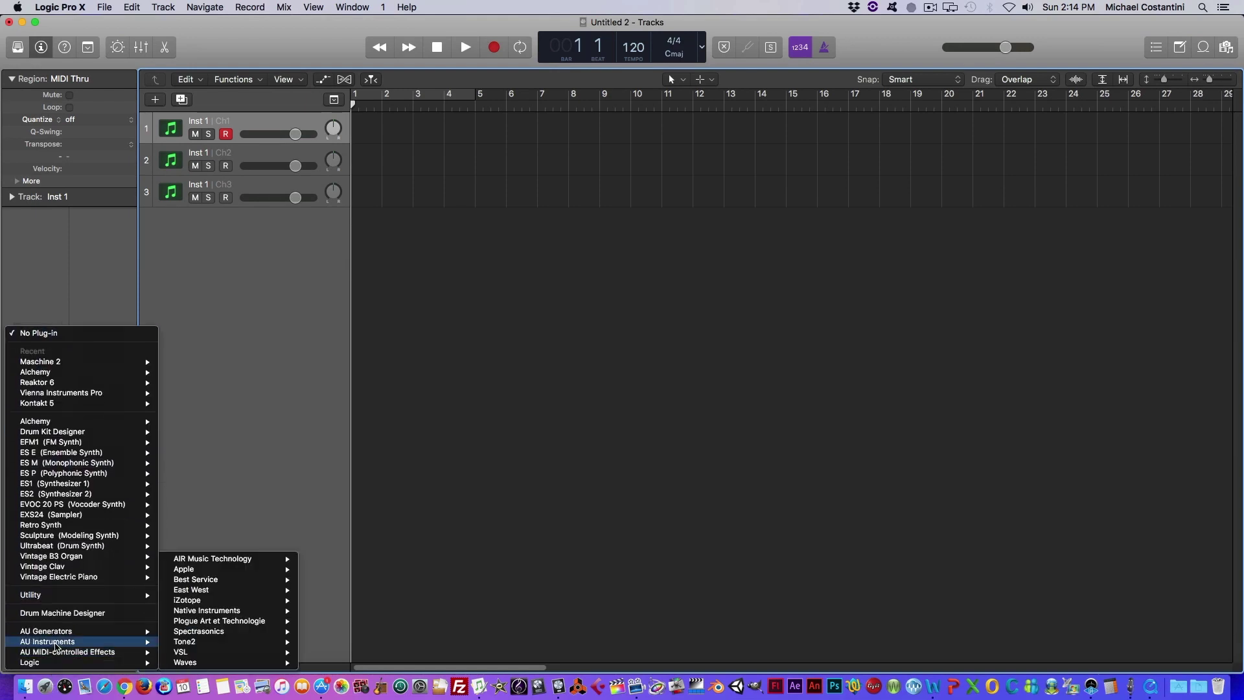
pyautogui.moveTo(202, 614)
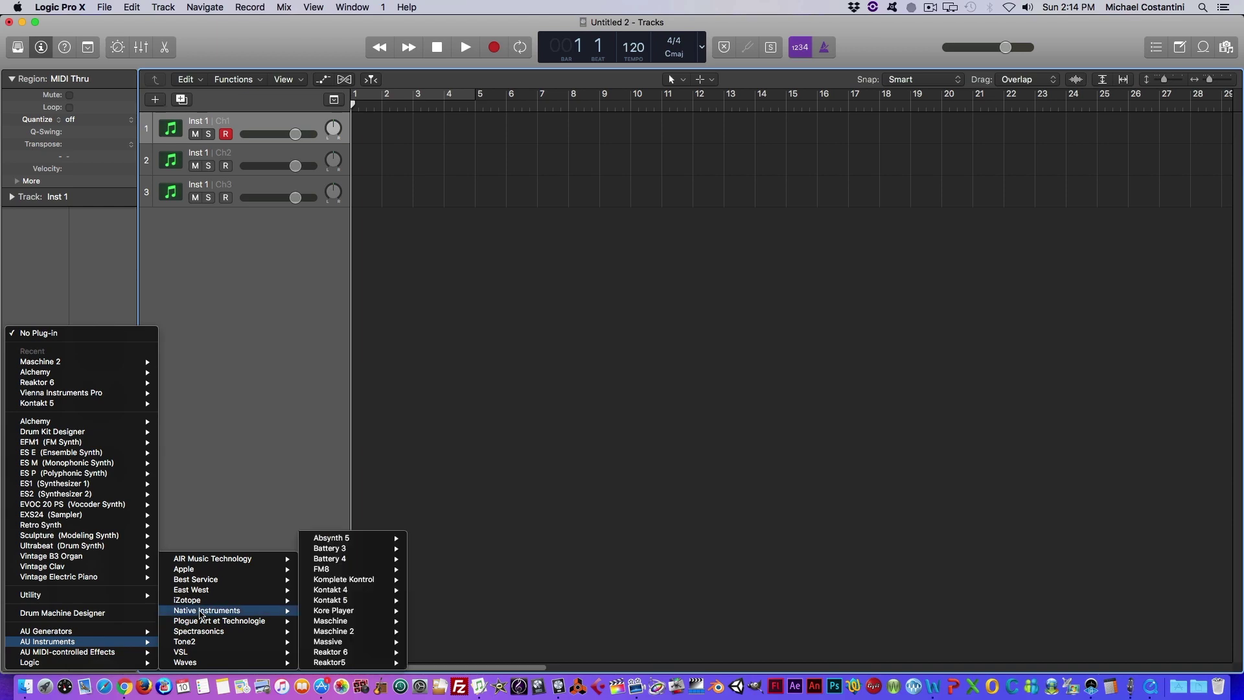
pyautogui.moveTo(331, 633)
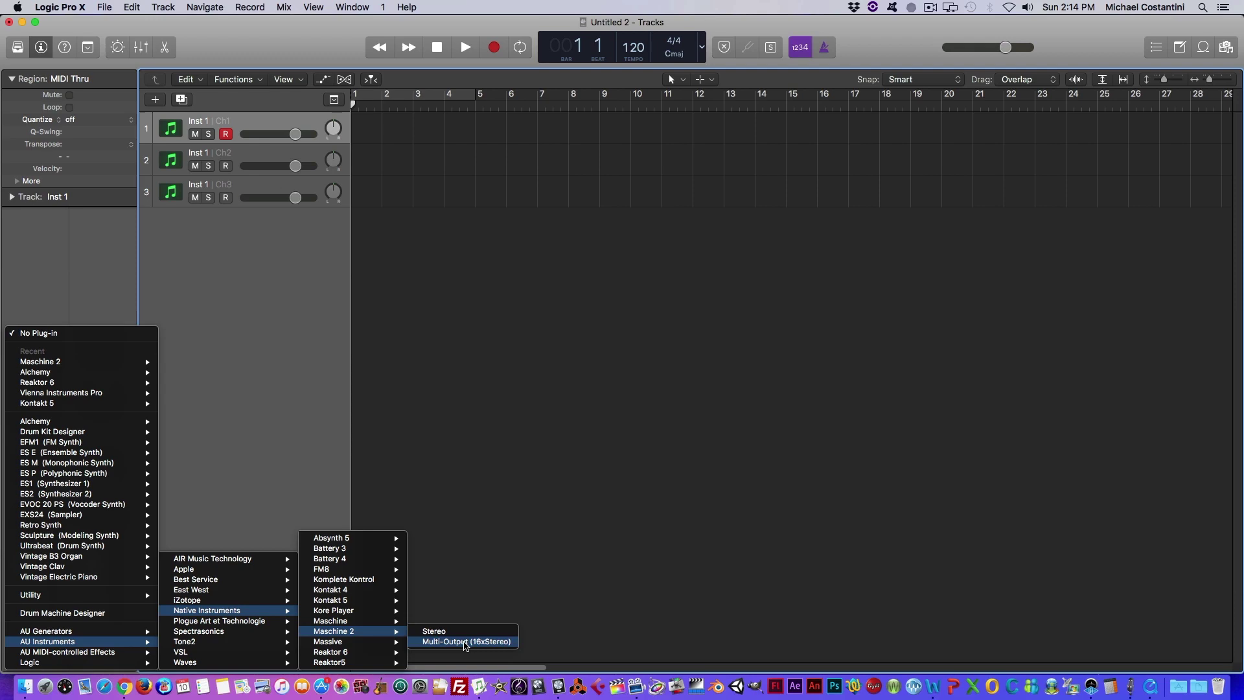
pyautogui.click(465, 645)
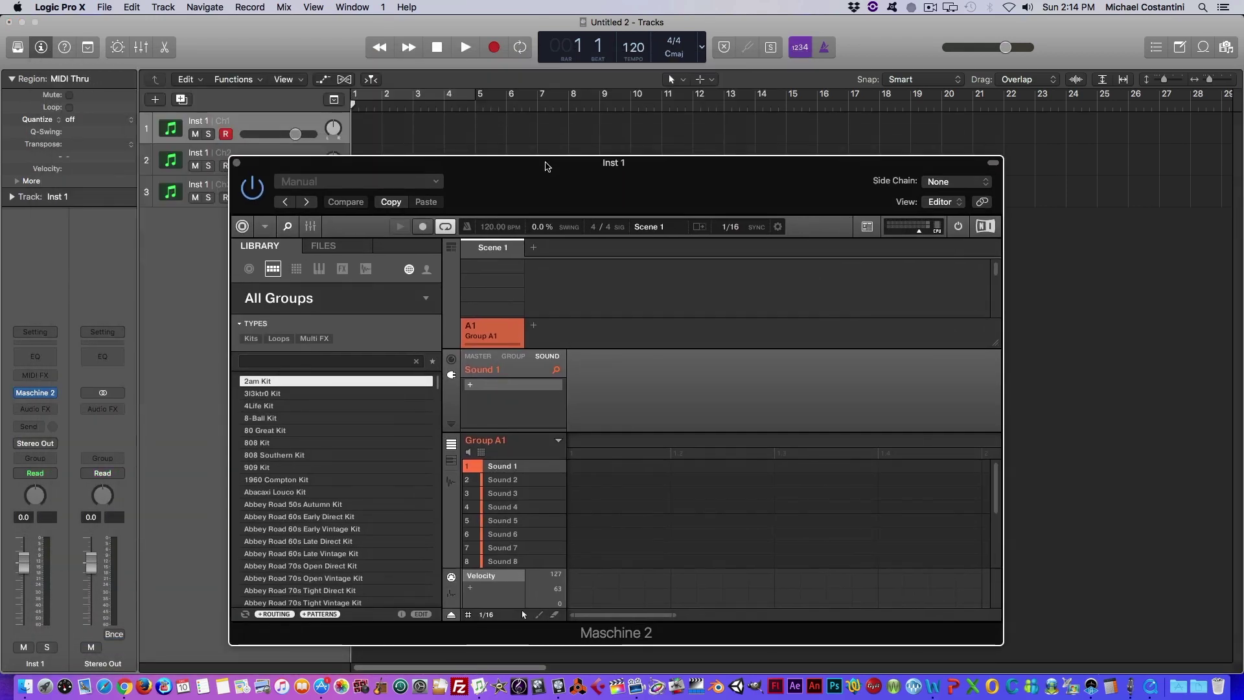
# - Load the Avocado Toast Kit from the Caribbean Current expansion into Maschine group A1
pyautogui.moveTo(546, 167); pyautogui.dragTo(510, 191)
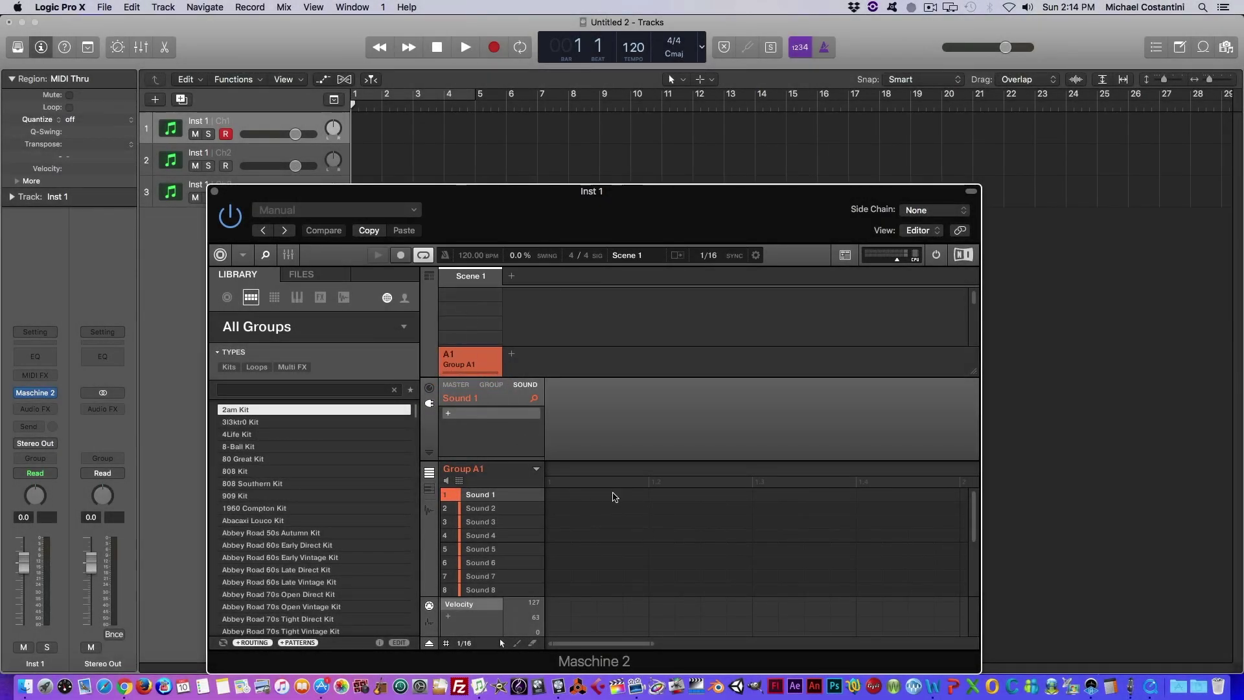
pyautogui.click(273, 330)
pyautogui.click(303, 370)
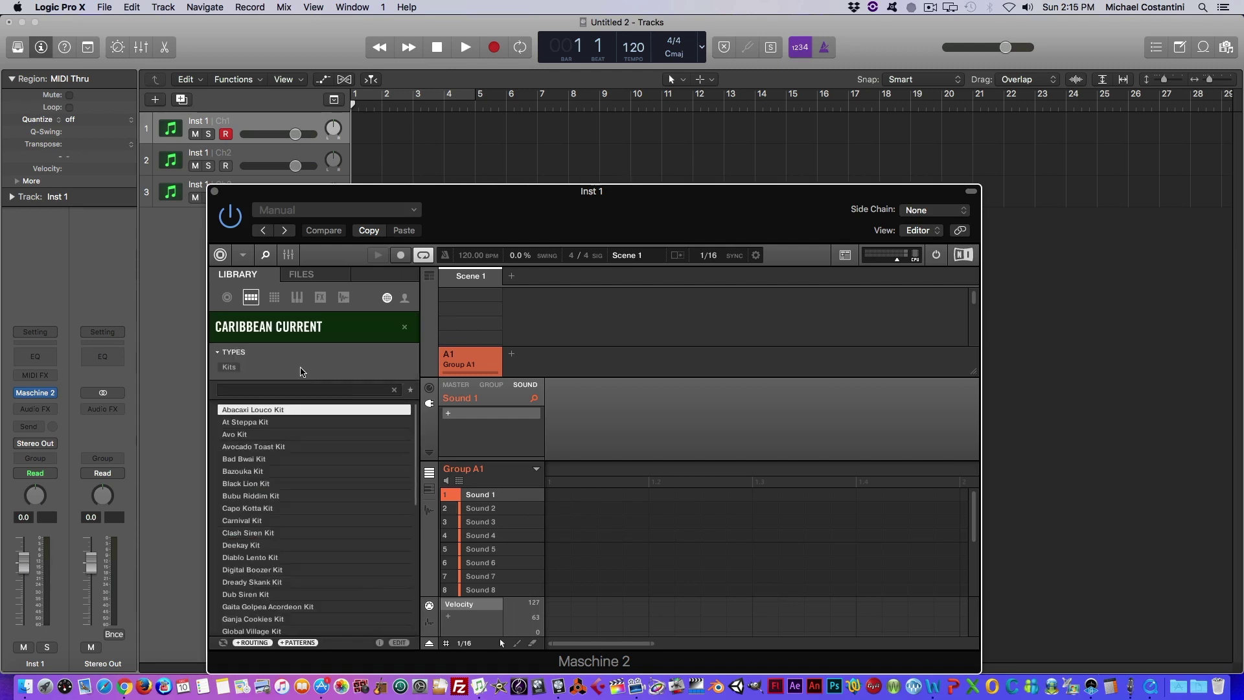
pyautogui.click(260, 447)
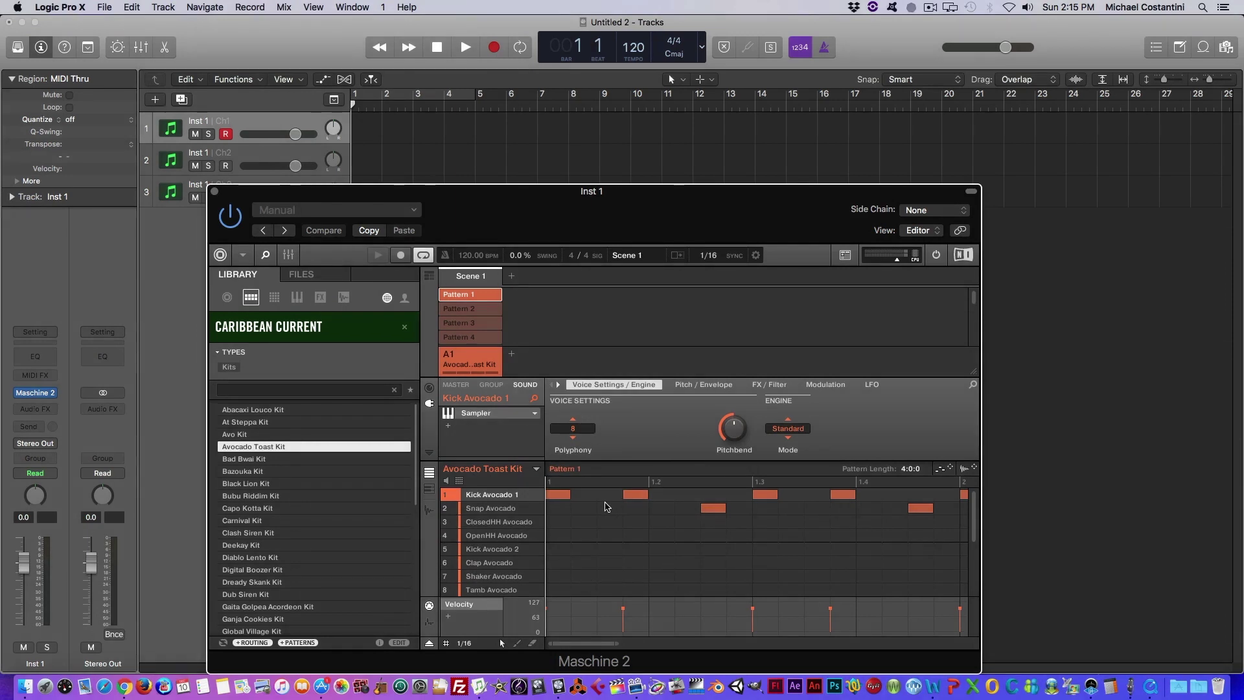
pyautogui.press('space')
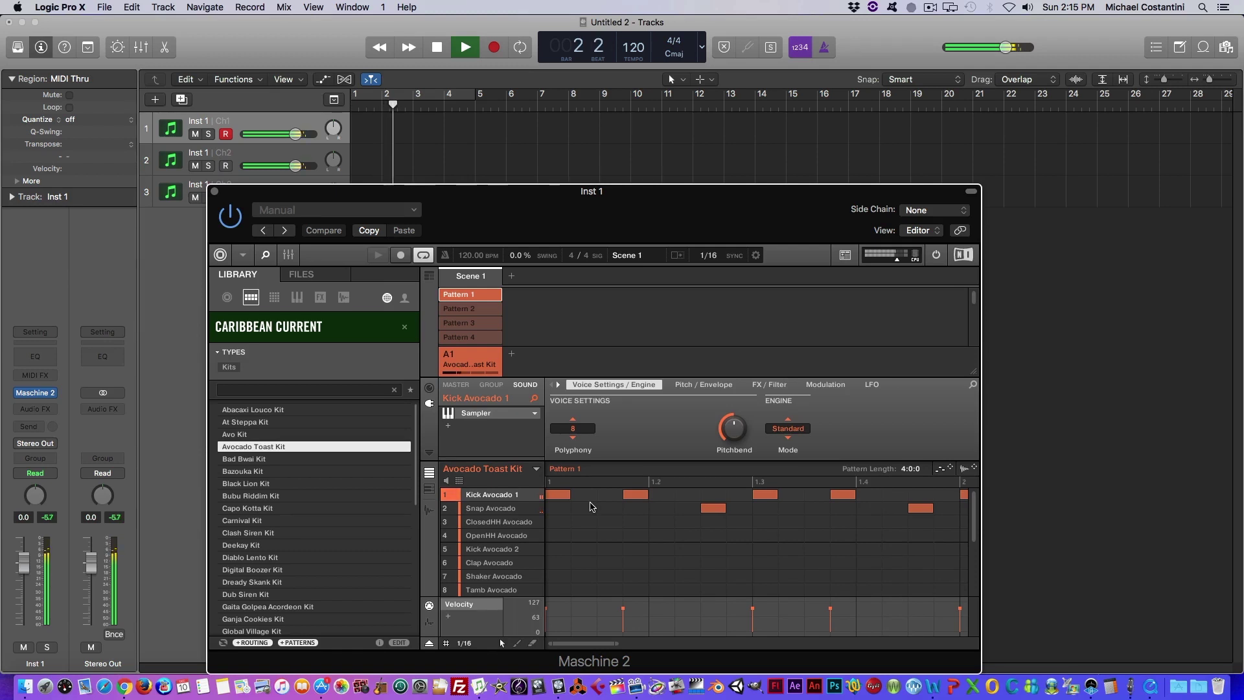
pyautogui.press('space')
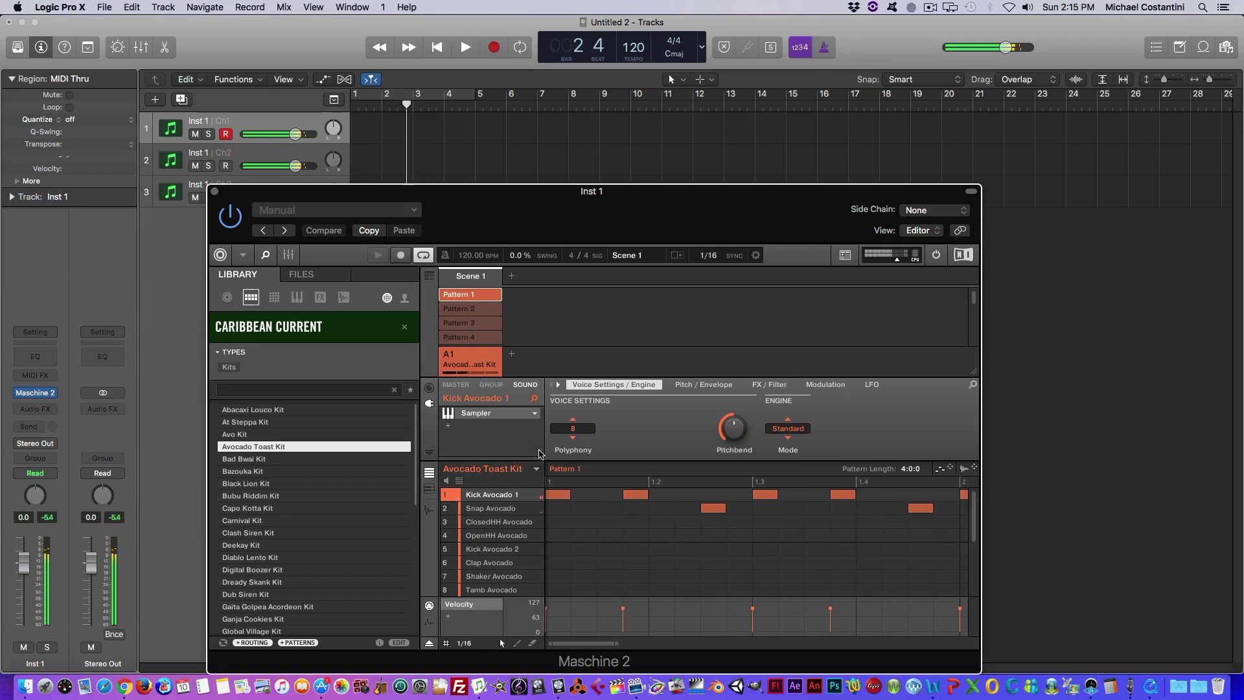
pyautogui.click(461, 312)
pyautogui.press('space')
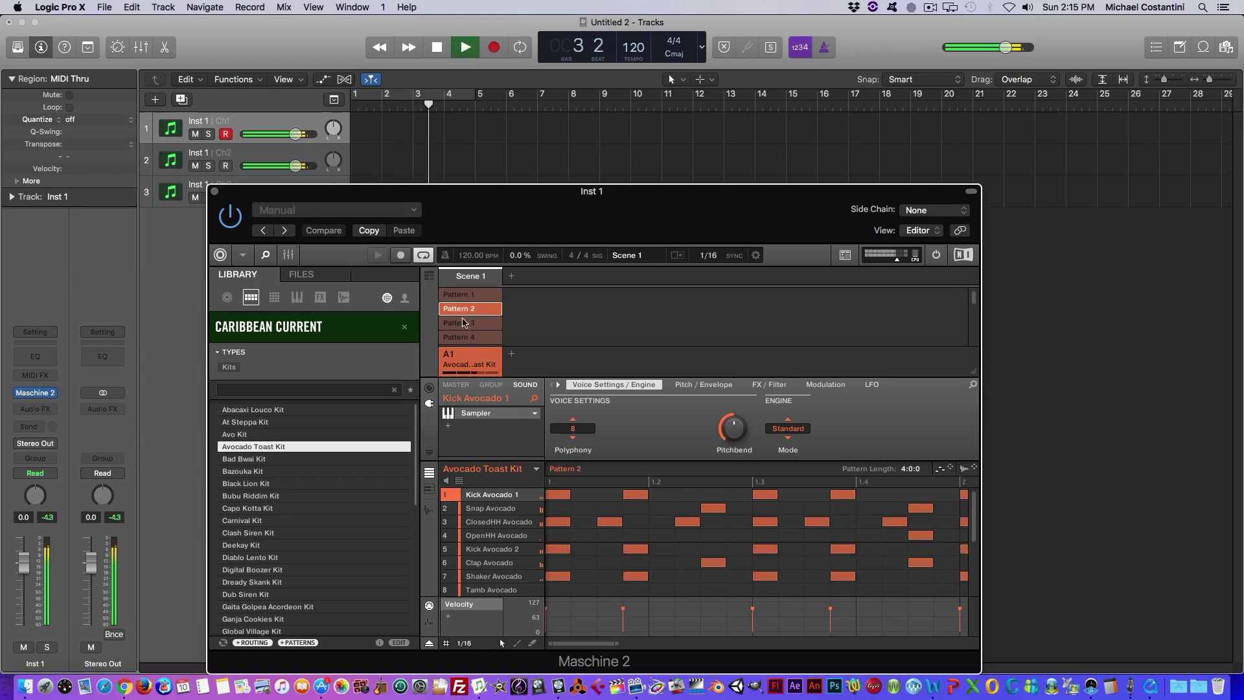
pyautogui.click(464, 323)
pyautogui.press('space')
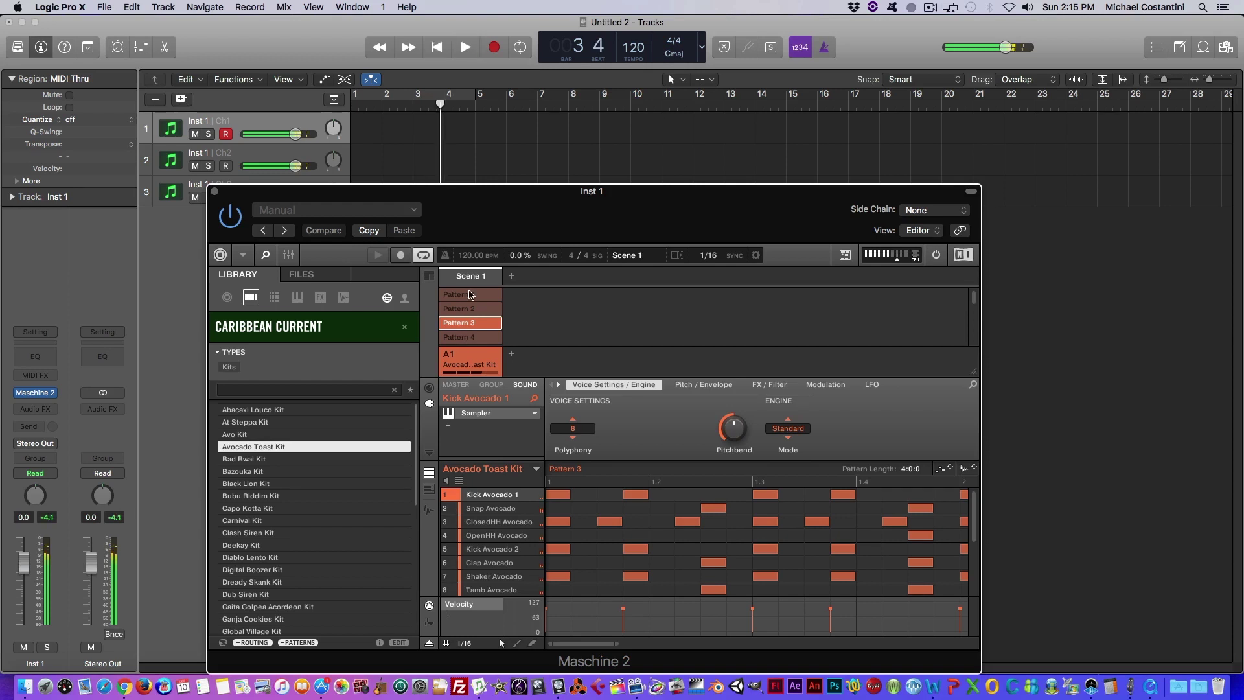
pyautogui.press('space')
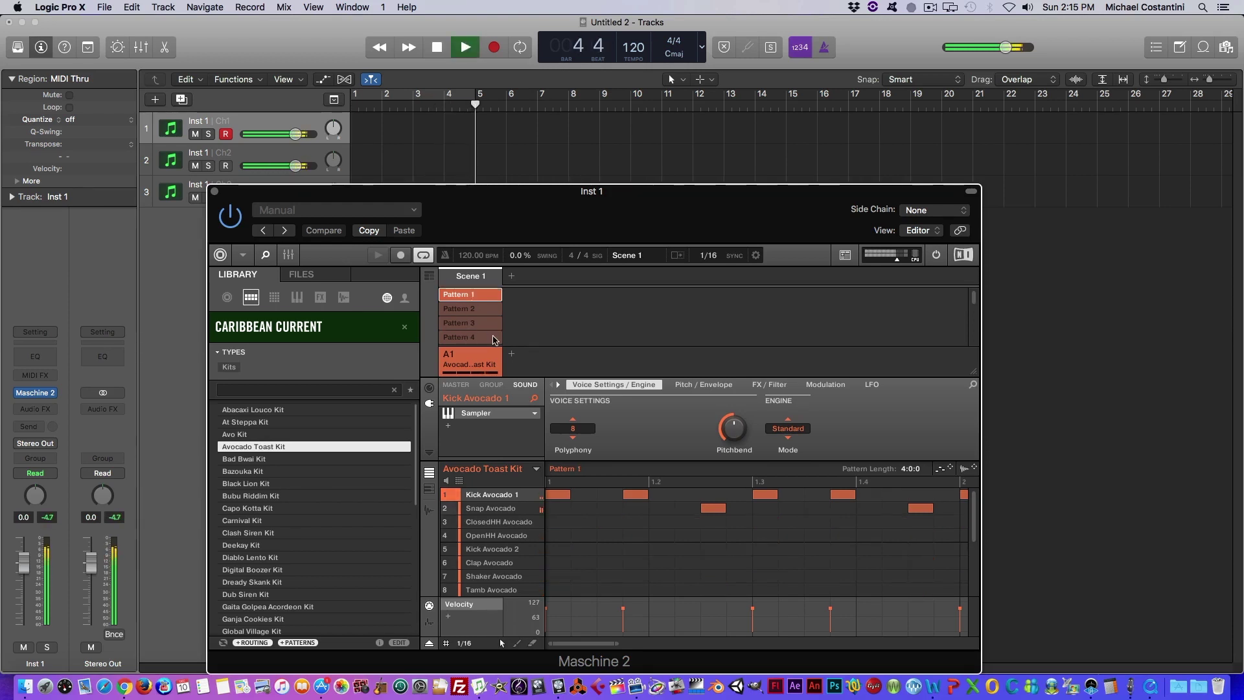
pyautogui.press('space')
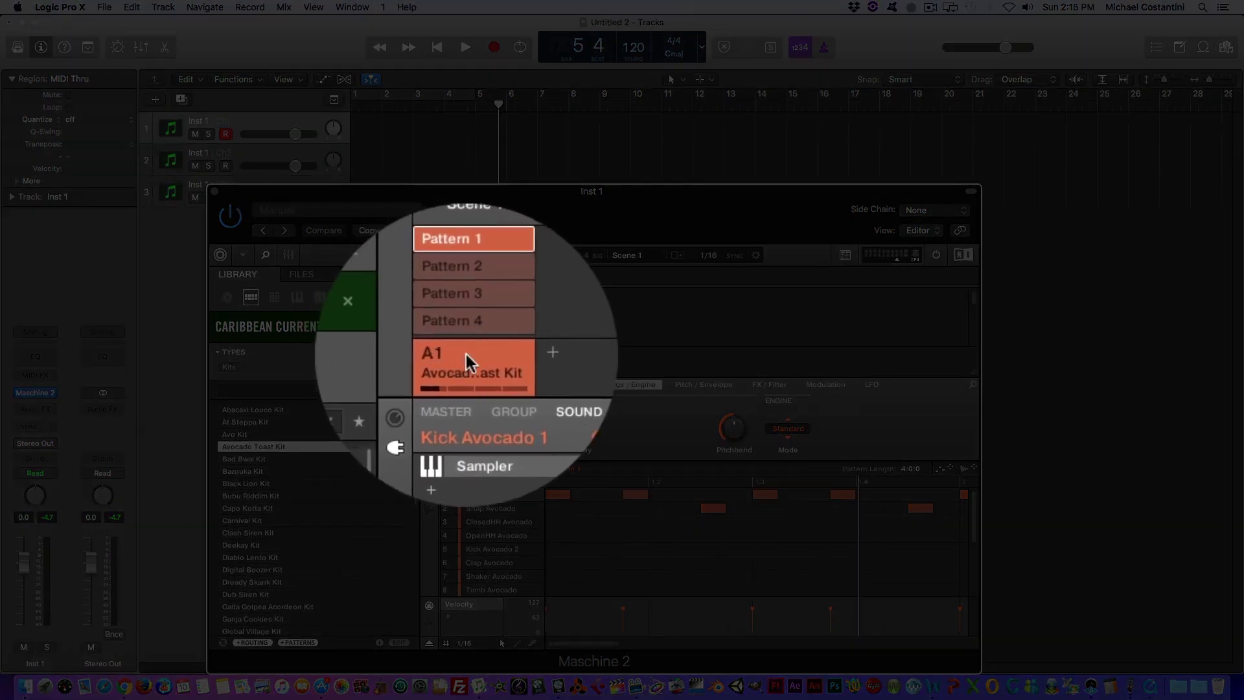
pyautogui.rightClick(466, 356)
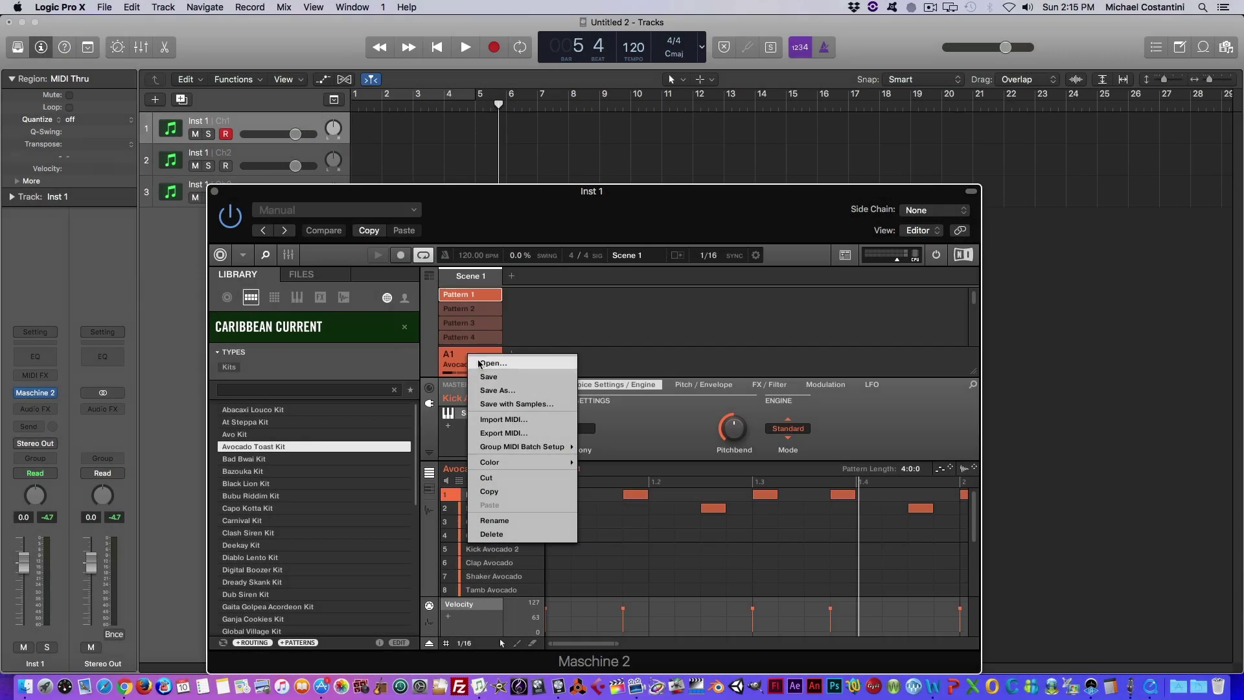
# - Set group A1's Group MIDI Batch Setup to Sounds to MIDI Notes
pyautogui.moveTo(499, 446)
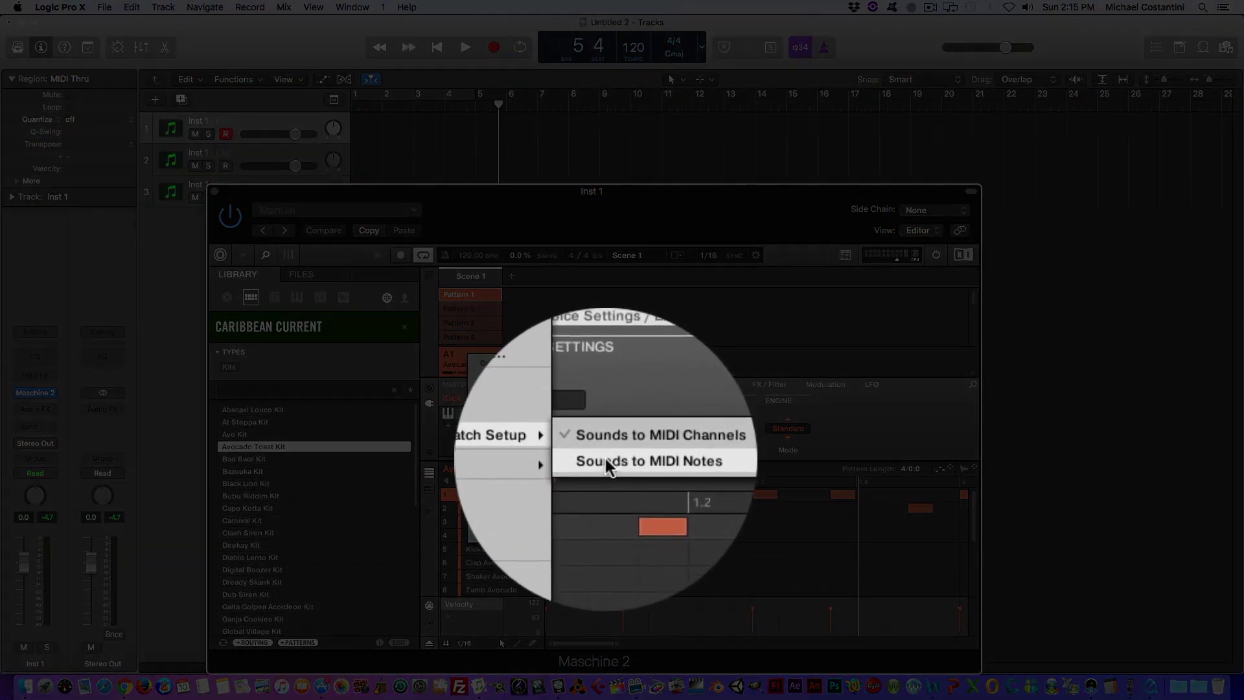
pyautogui.click(605, 457)
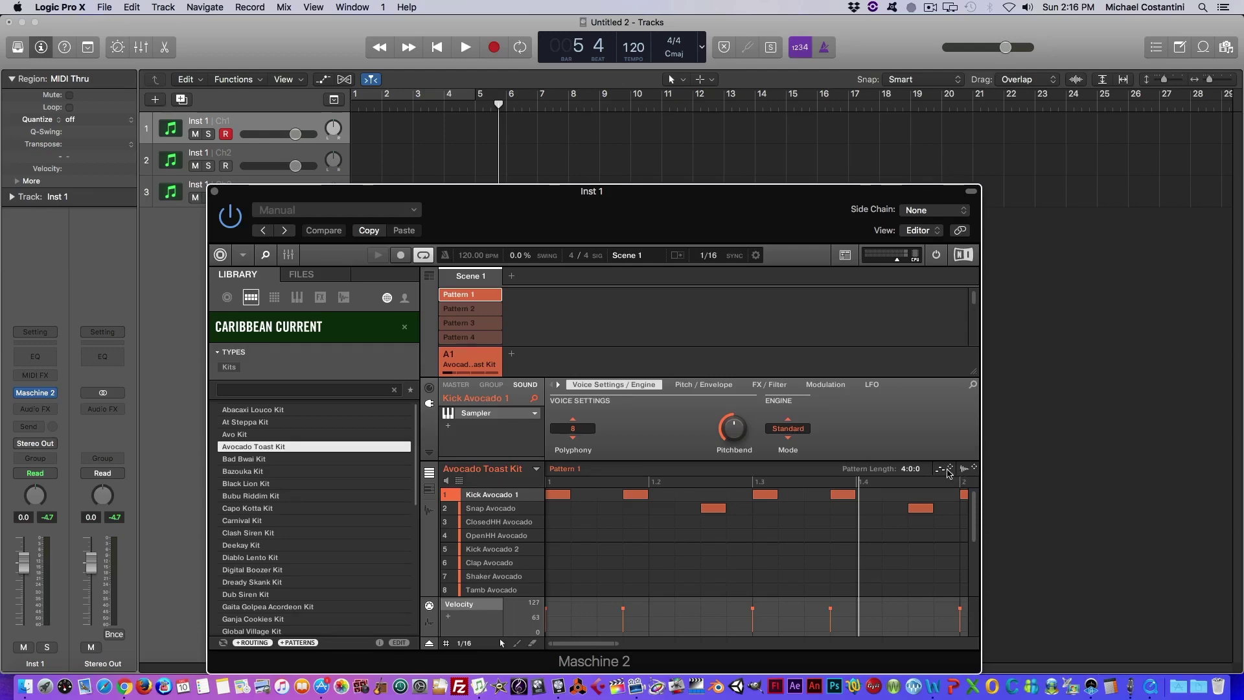
pyautogui.moveTo(948, 473); pyautogui.dragTo(445, 134)
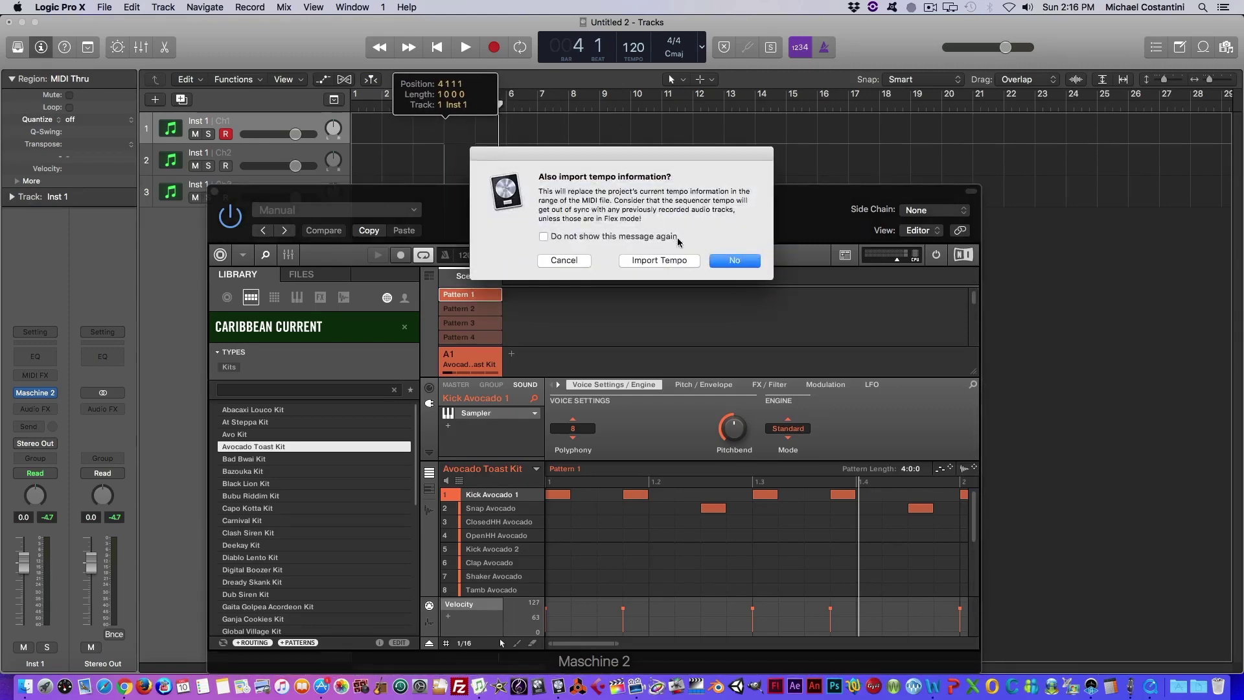
pyautogui.click(731, 262)
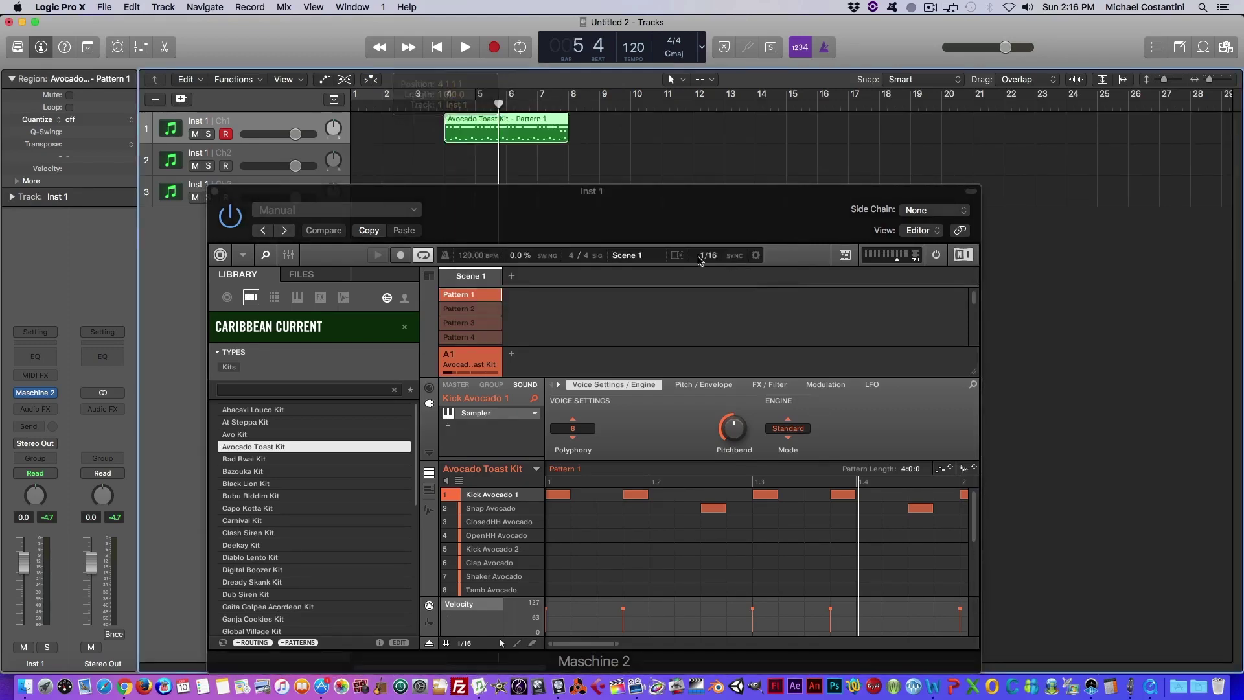
pyautogui.moveTo(513, 128); pyautogui.dragTo(422, 127)
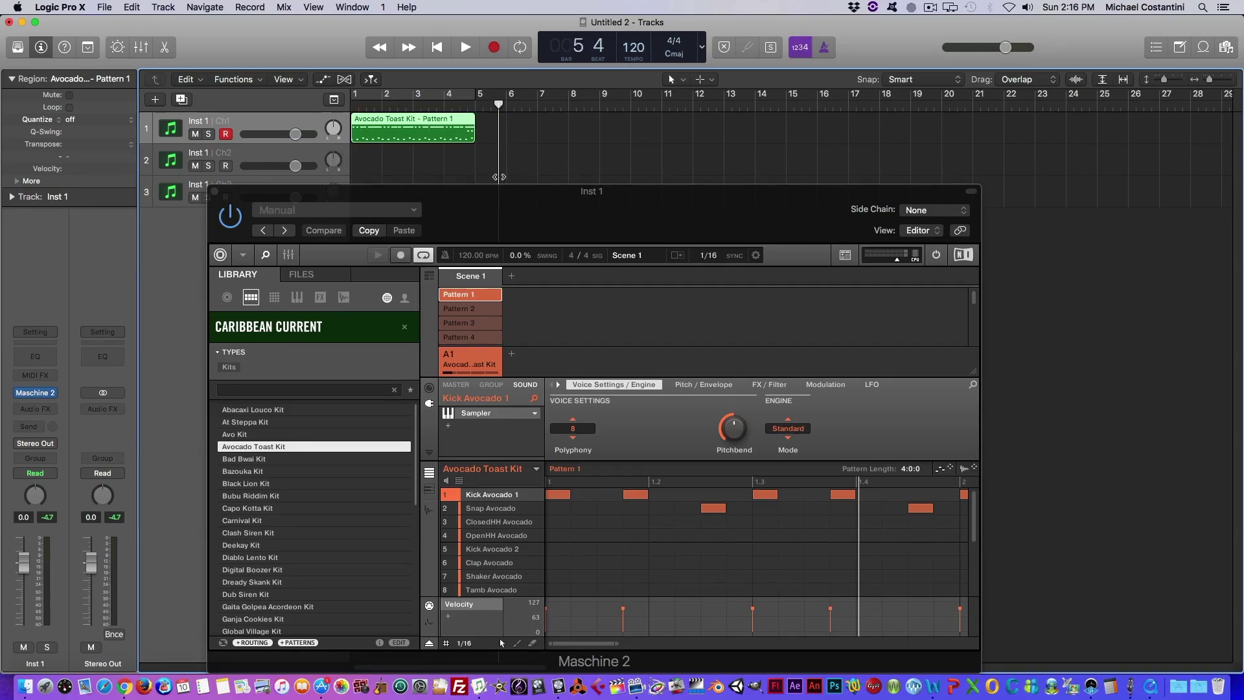
pyautogui.moveTo(526, 195); pyautogui.dragTo(551, 216)
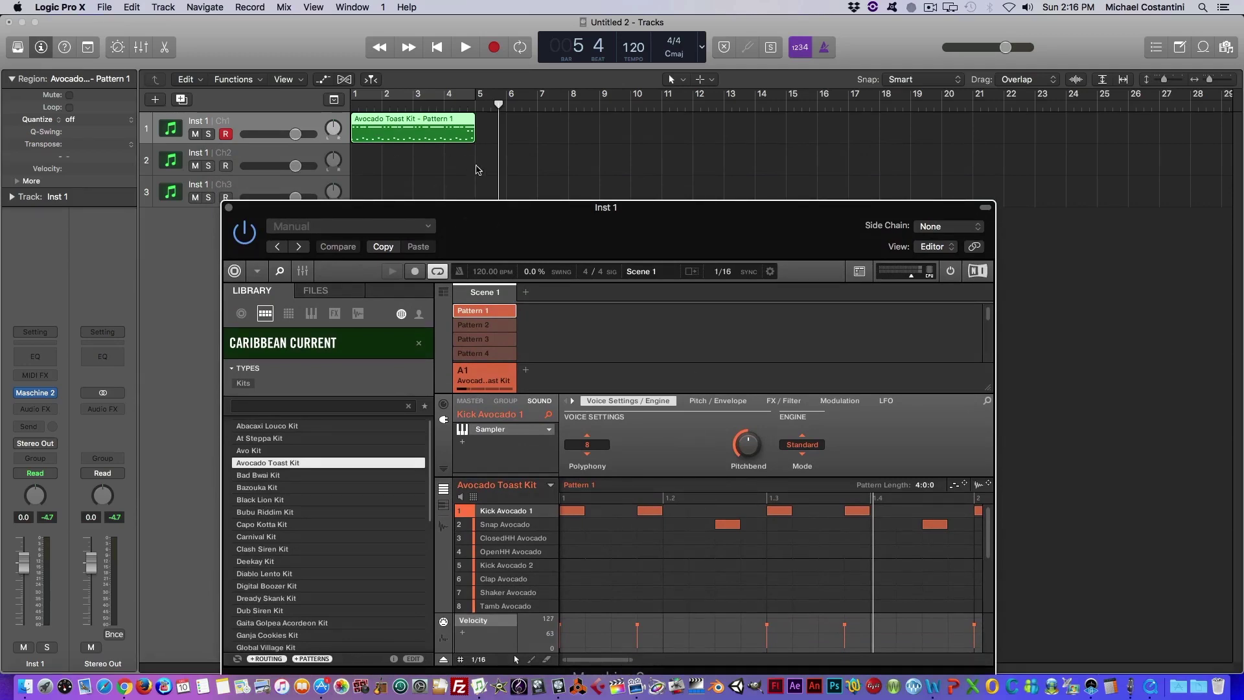
pyautogui.moveTo(496, 210); pyautogui.dragTo(490, 182)
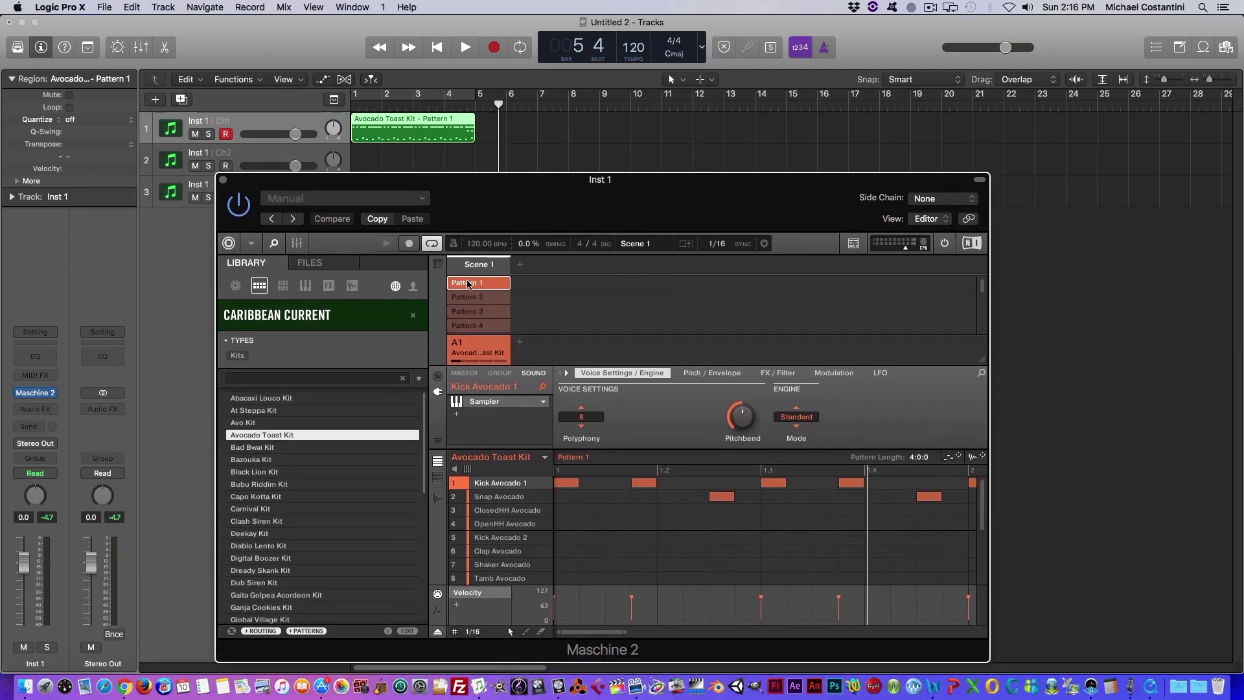
pyautogui.click(469, 287)
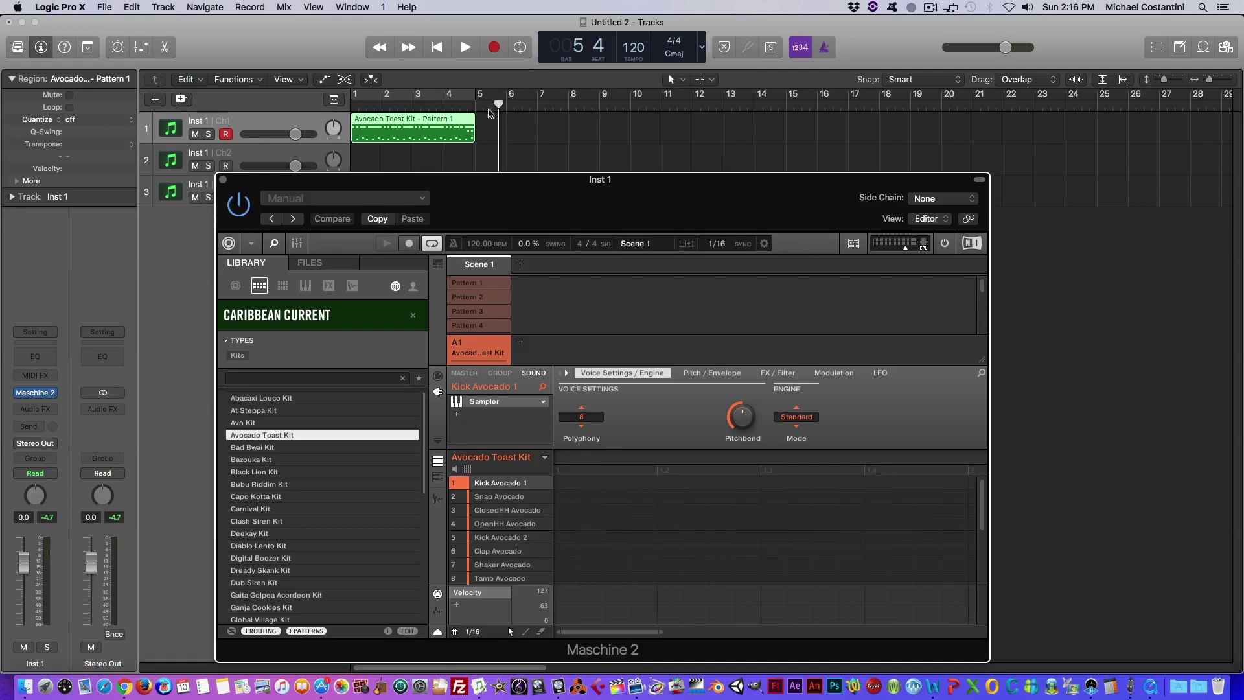
pyautogui.press('Return')
pyautogui.click(302, 117)
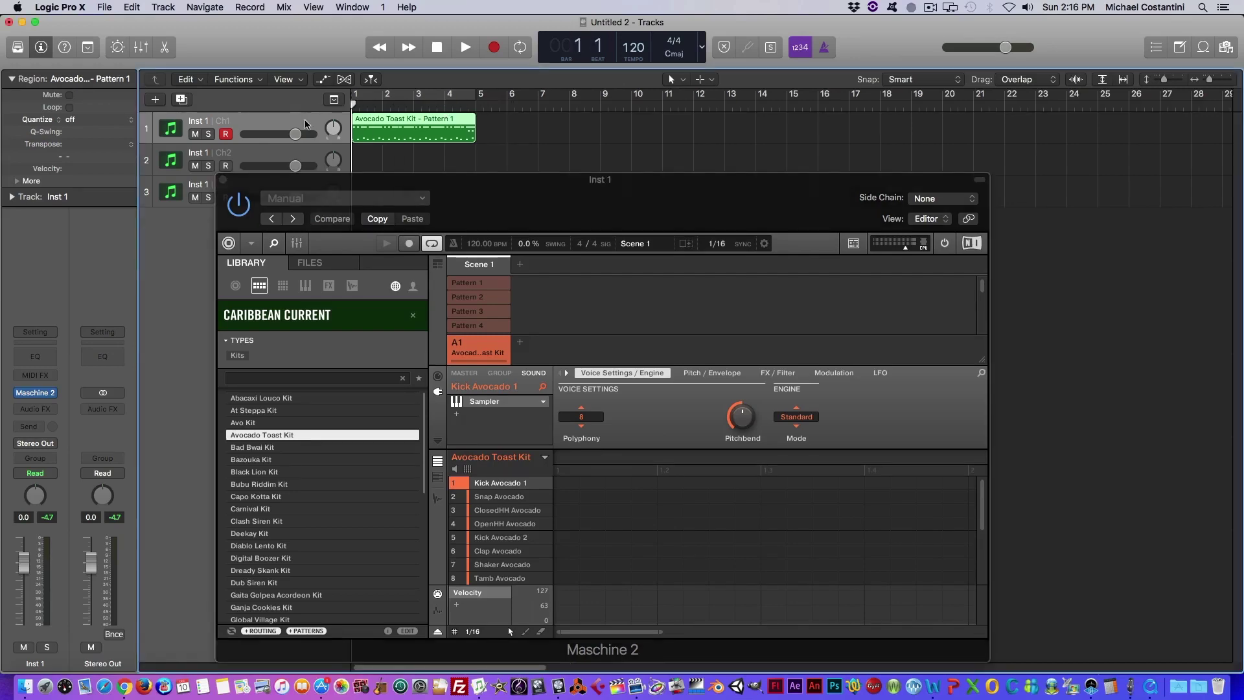
pyautogui.press('space')
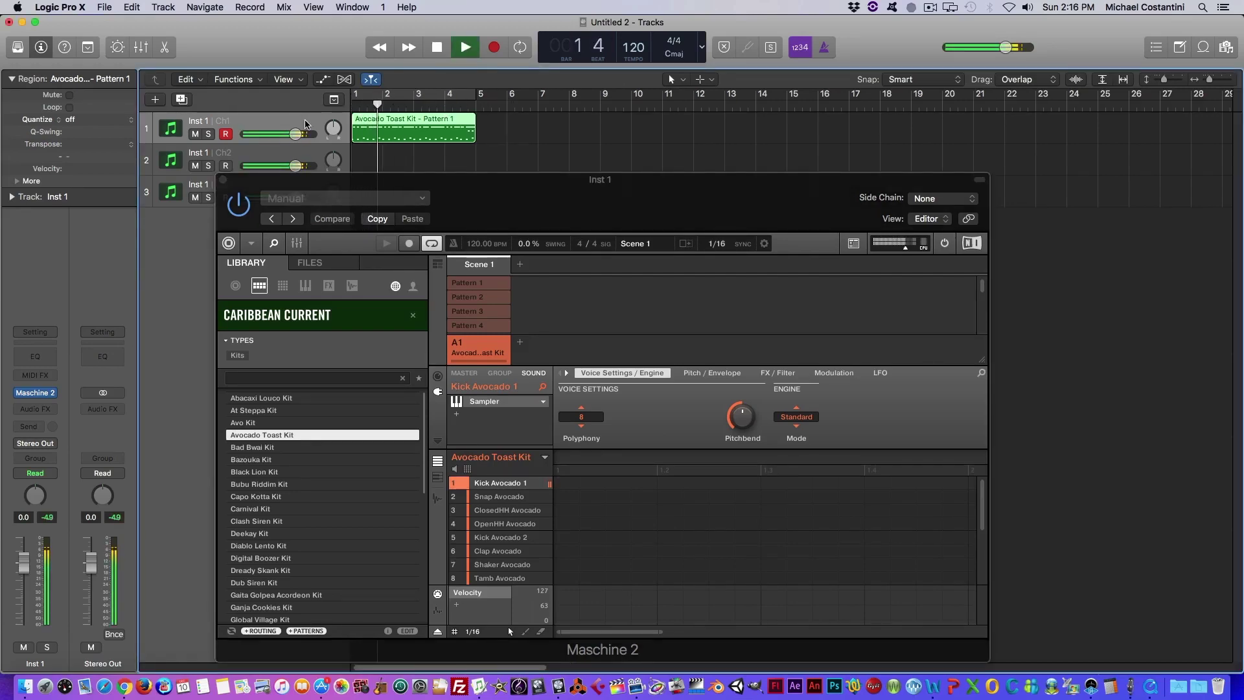
pyautogui.press('space')
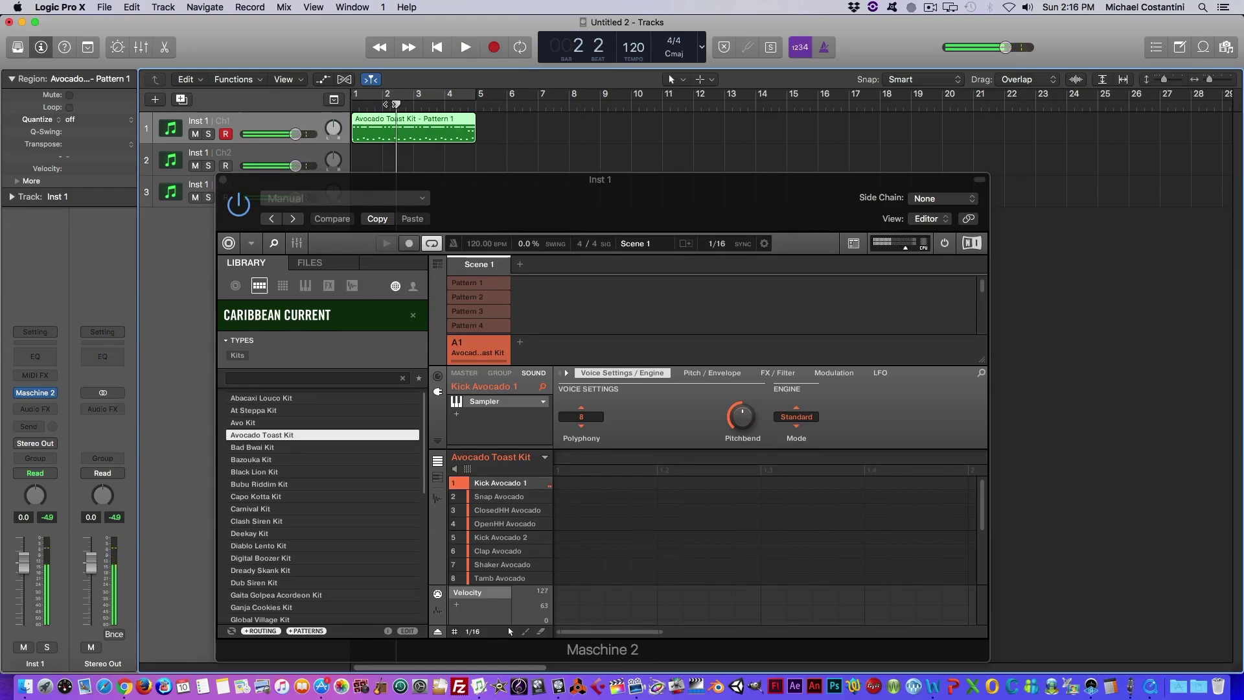
pyautogui.press('Return')
pyautogui.click(495, 349)
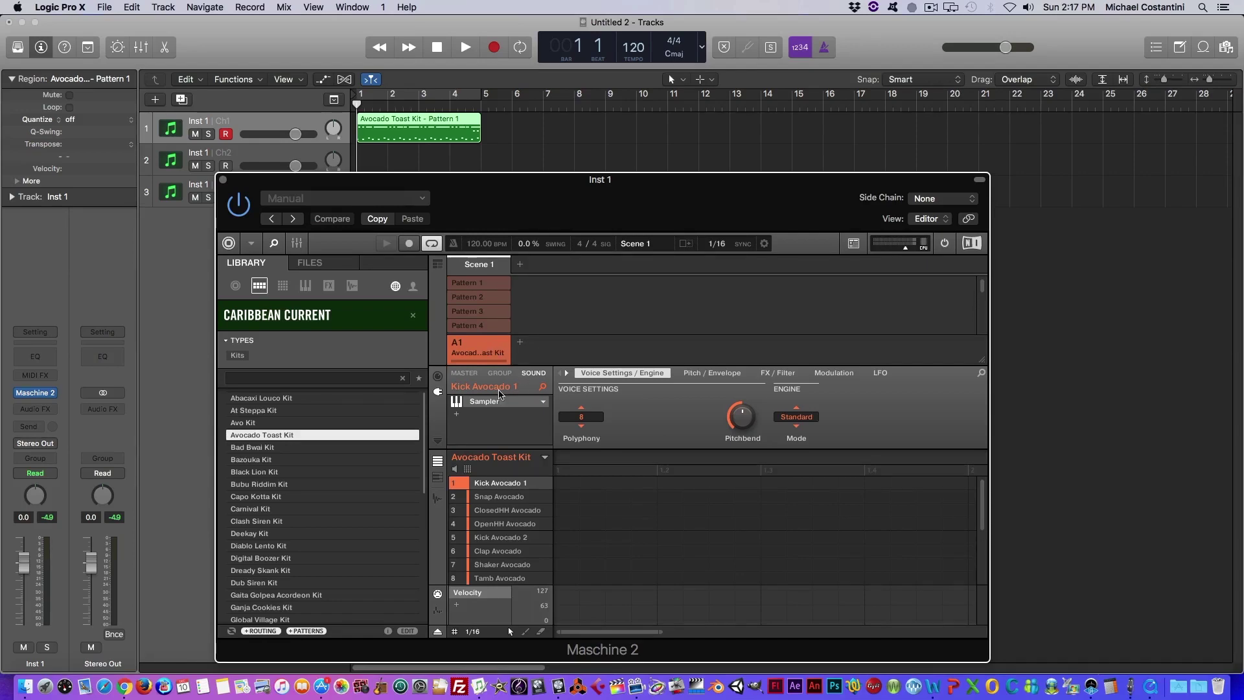
# - On the GROUP Input page, set the Avocado Toast Kit to Manual key mode on MIDI channel 1
pyautogui.click(438, 376)
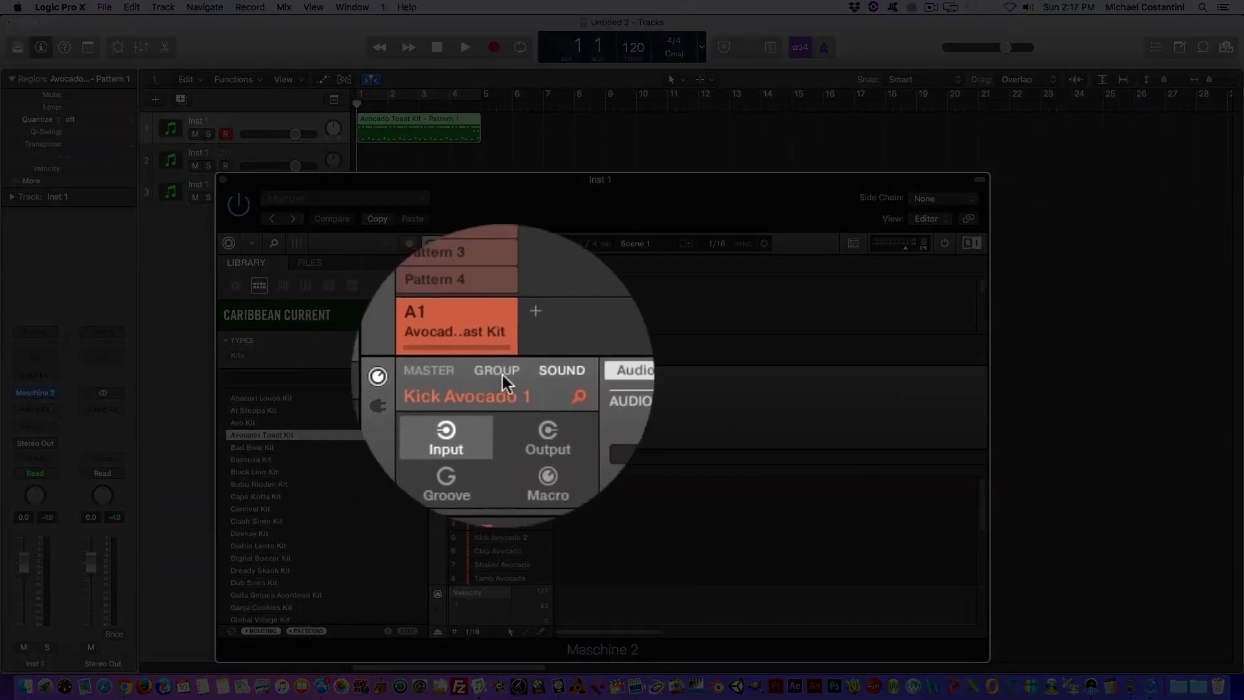
pyautogui.click(503, 375)
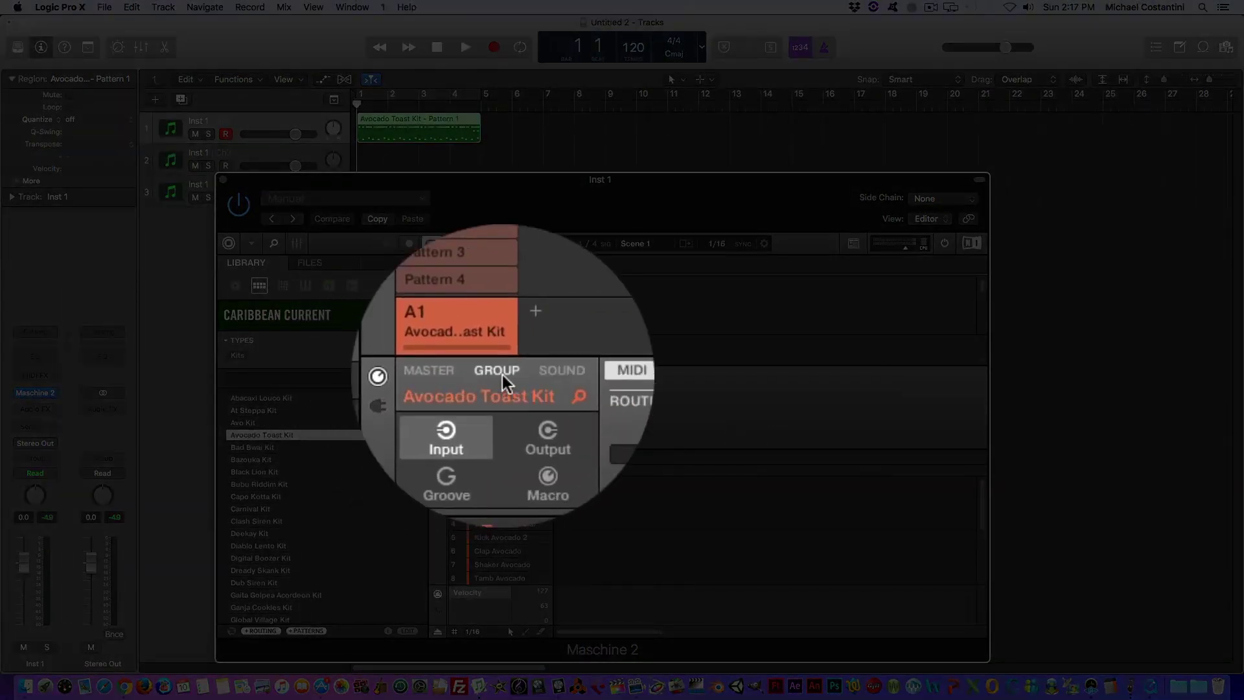
pyautogui.click(530, 403)
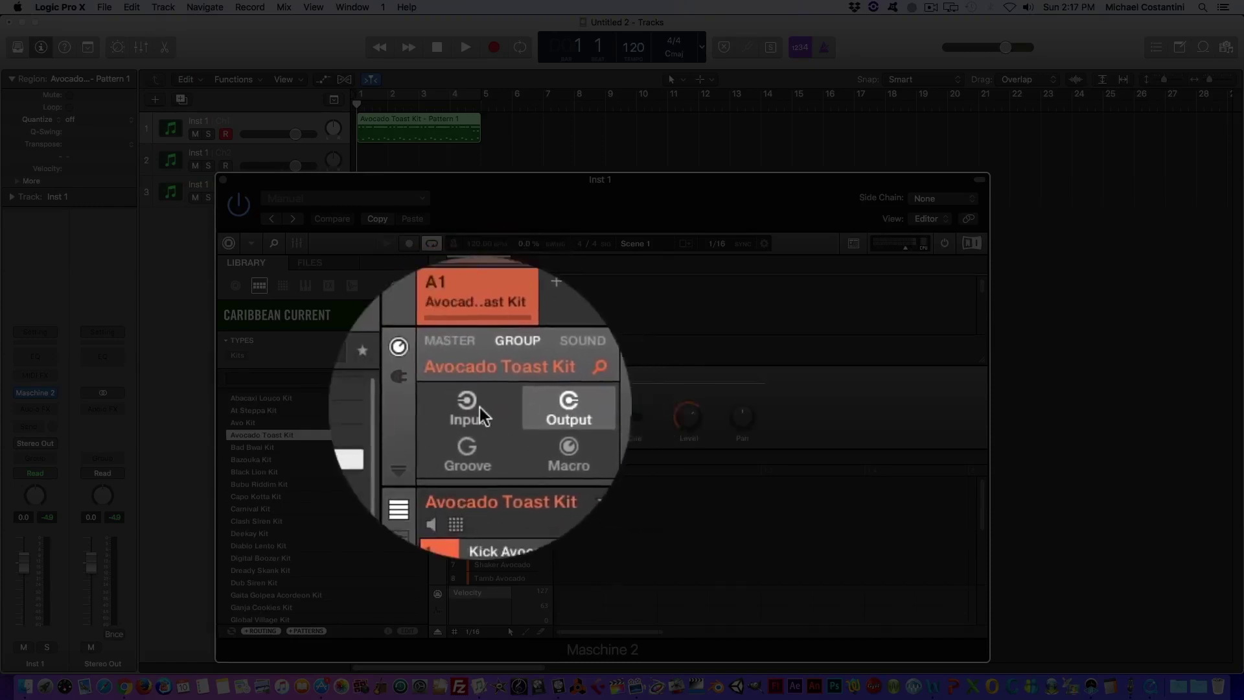
pyautogui.click(476, 415)
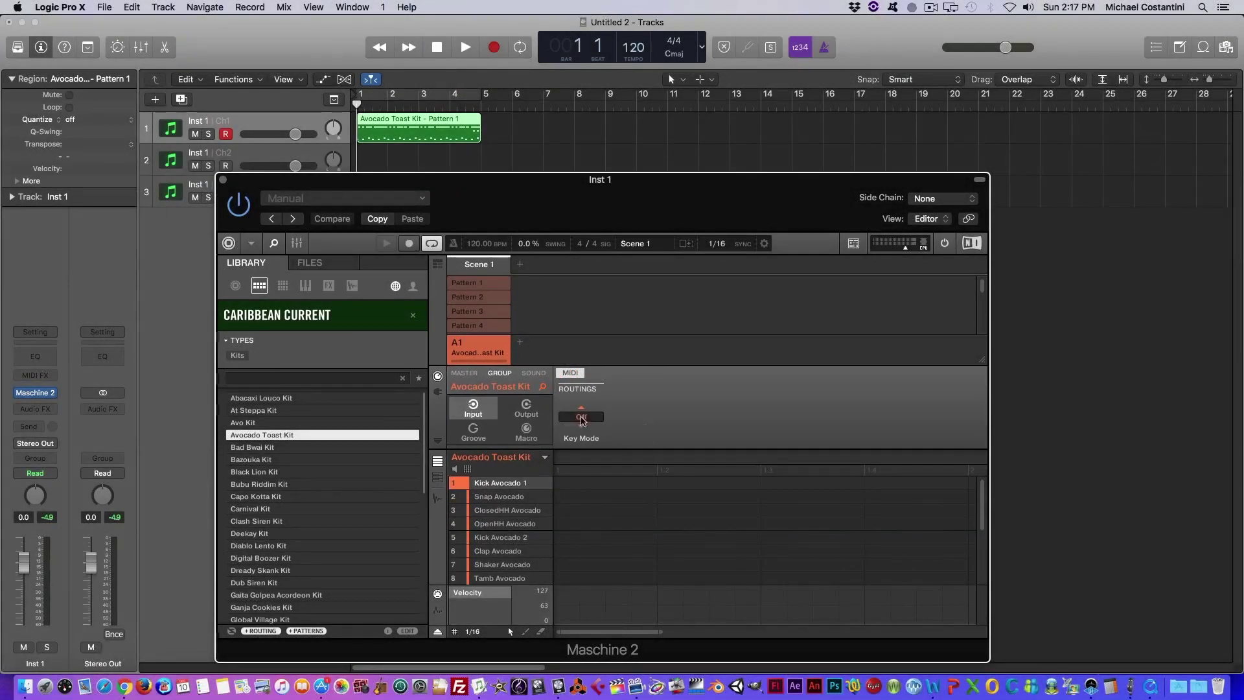
pyautogui.click(581, 418)
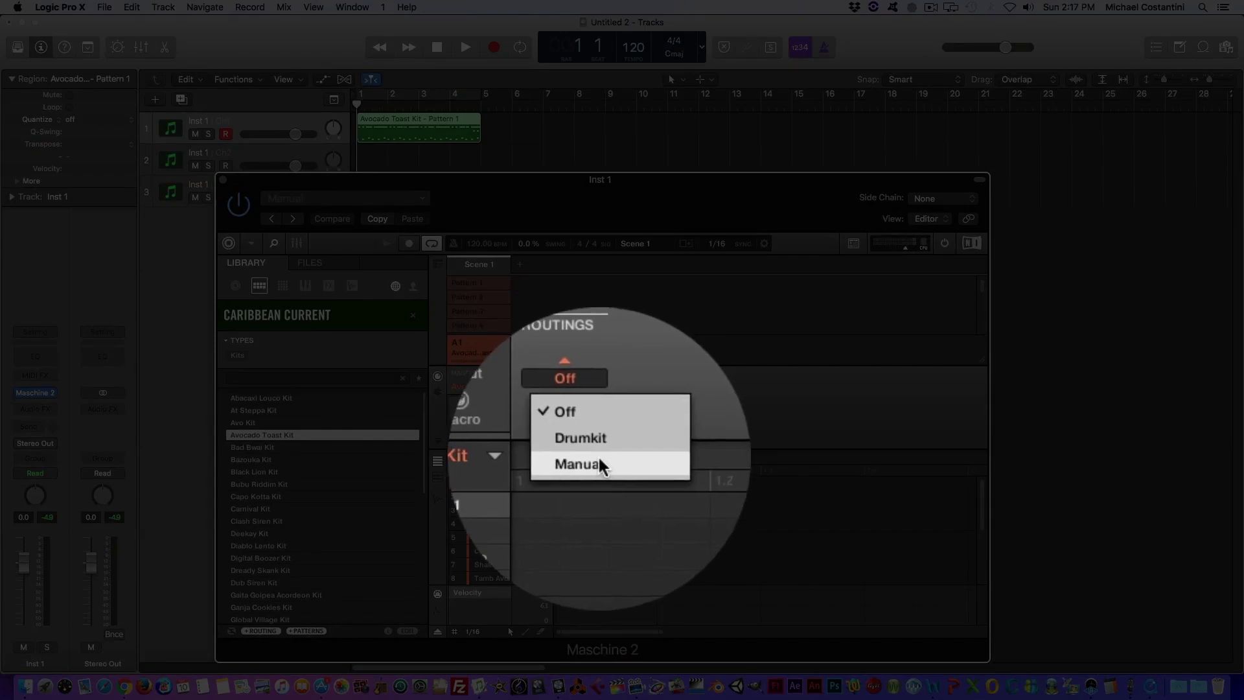
pyautogui.click(599, 462)
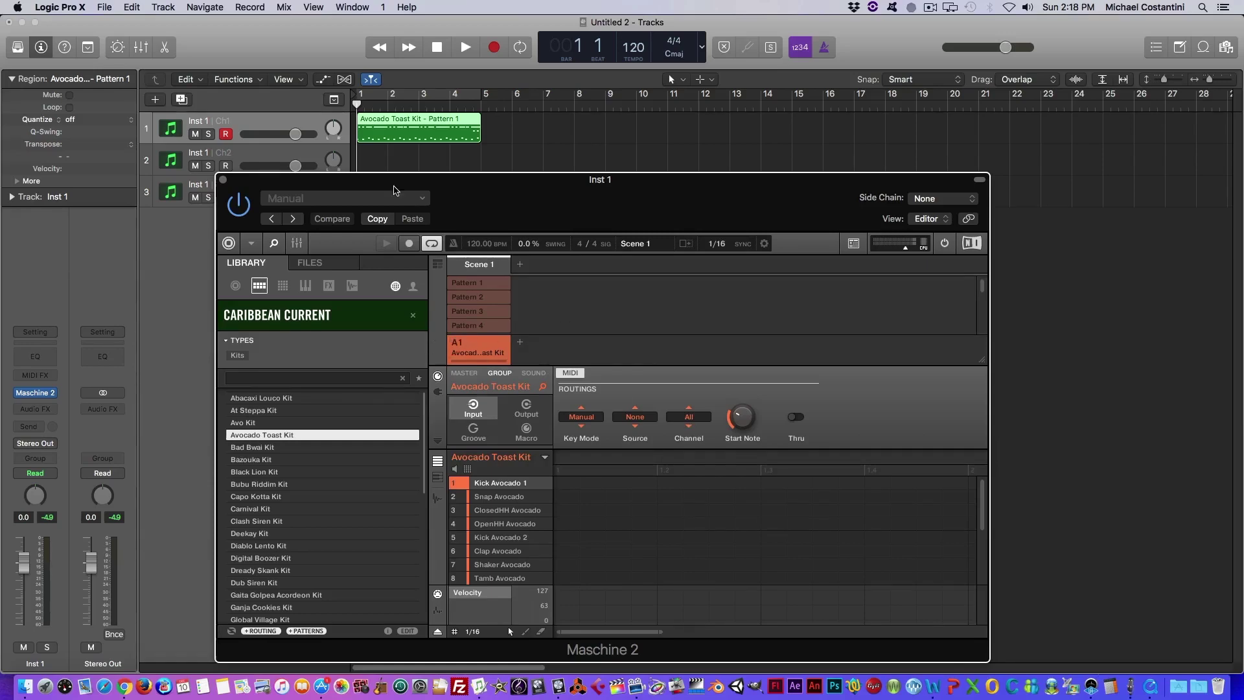
pyautogui.click(687, 415)
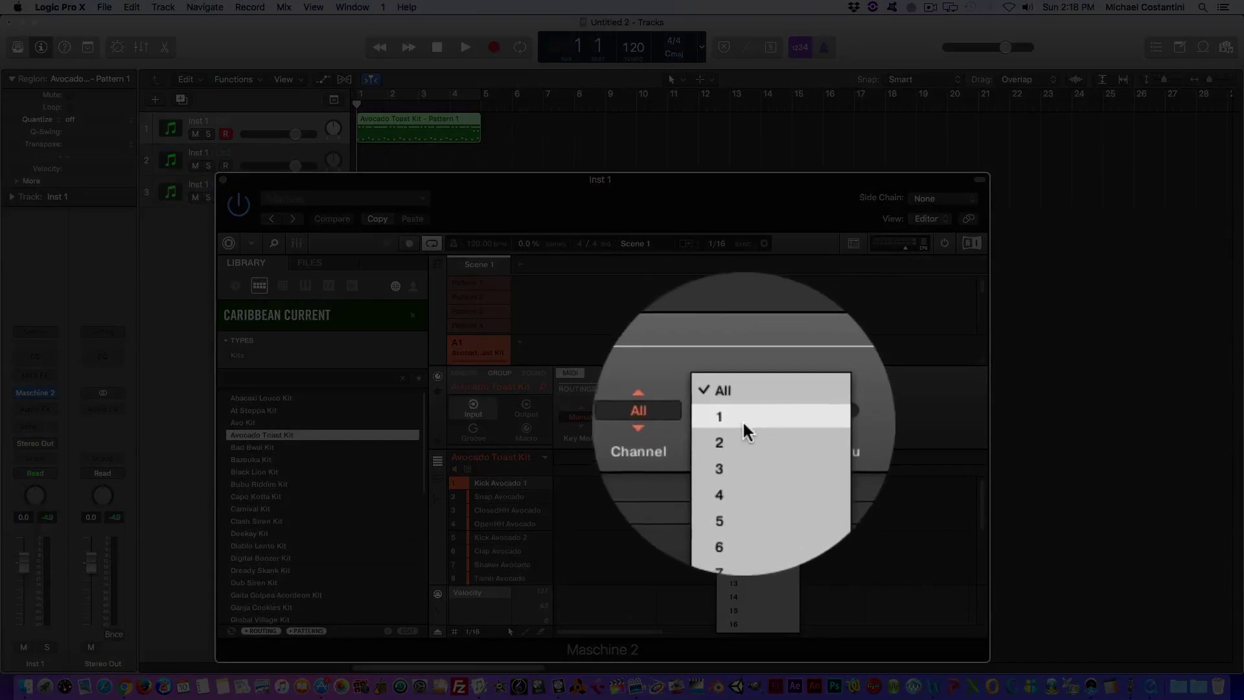
pyautogui.click(739, 422)
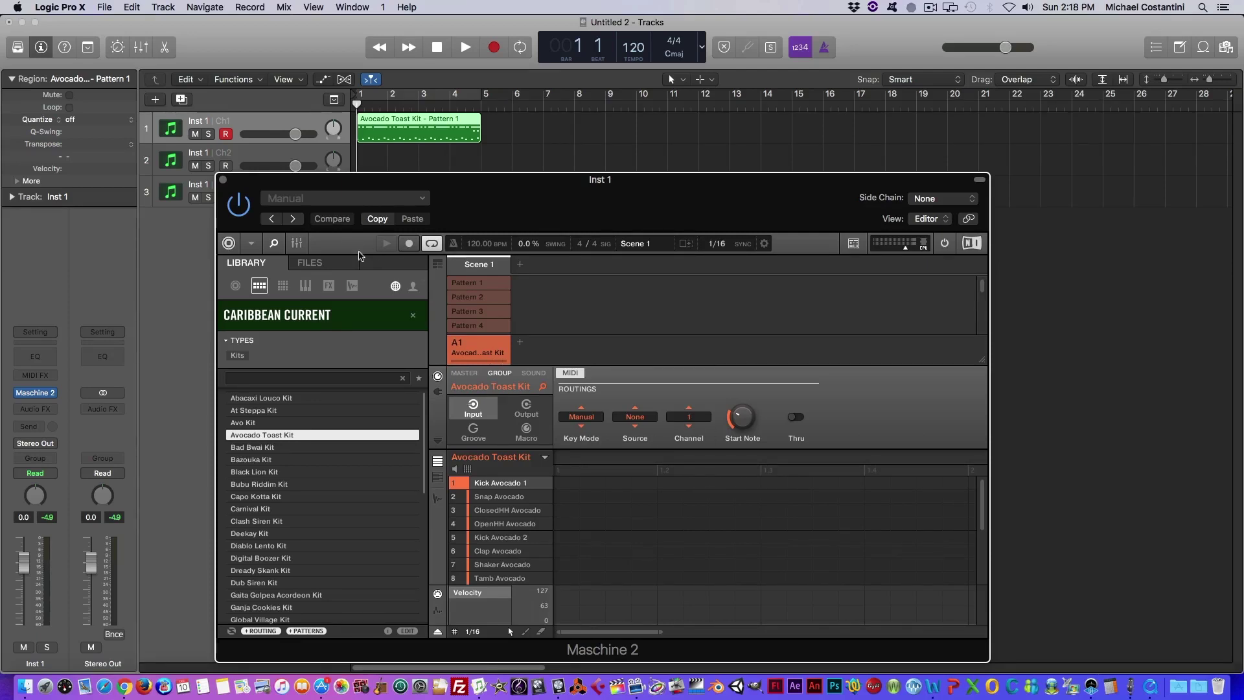
pyautogui.press('space')
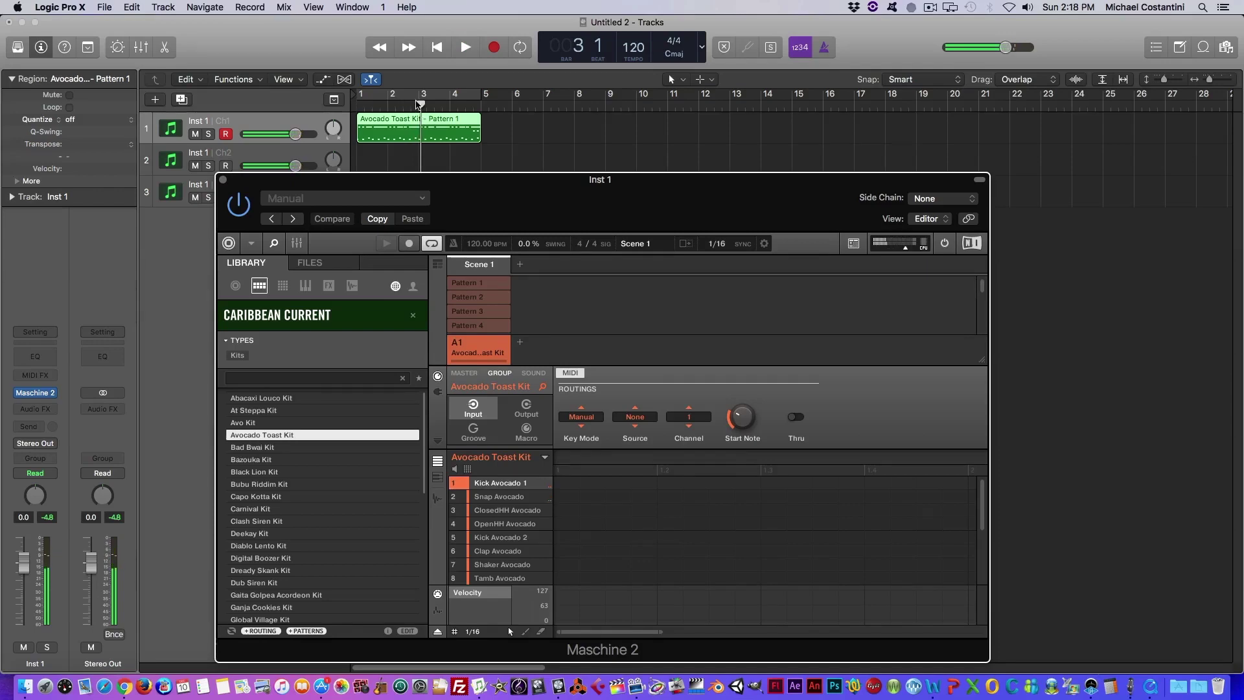
pyautogui.press('space')
pyautogui.click(333, 106)
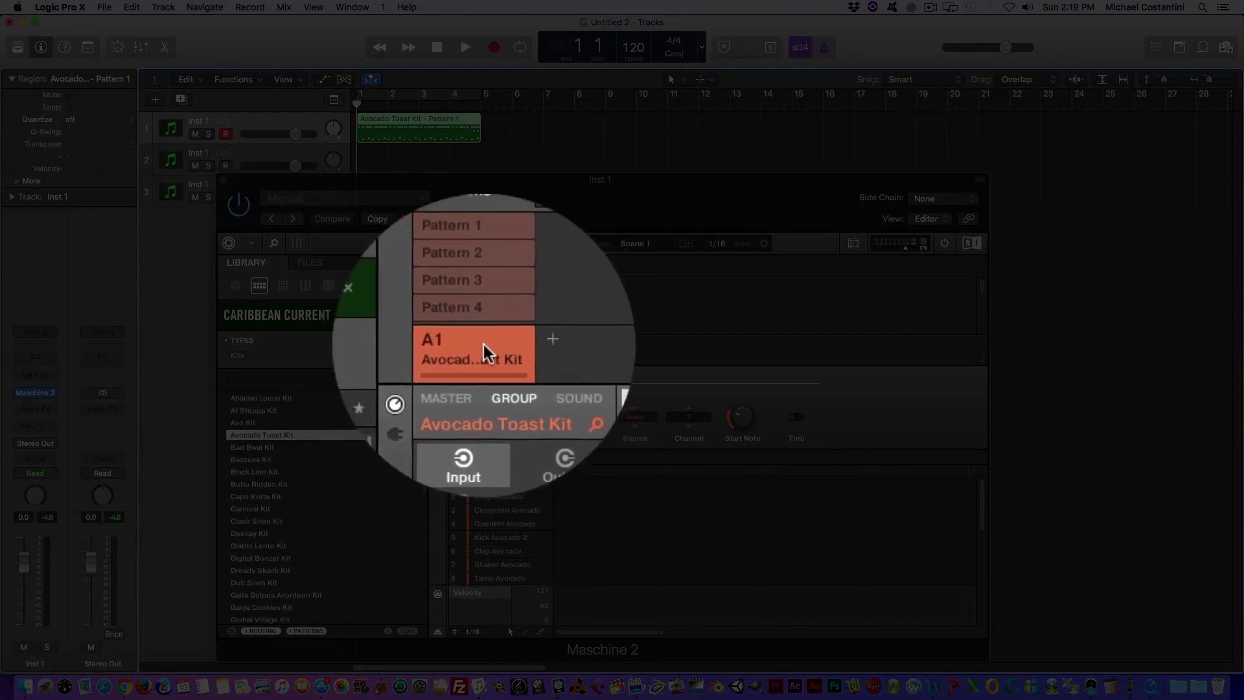
# - Add group B1 with the Clash Siren Kit, audition it, and rewind to bar 1
pyautogui.click(519, 342)
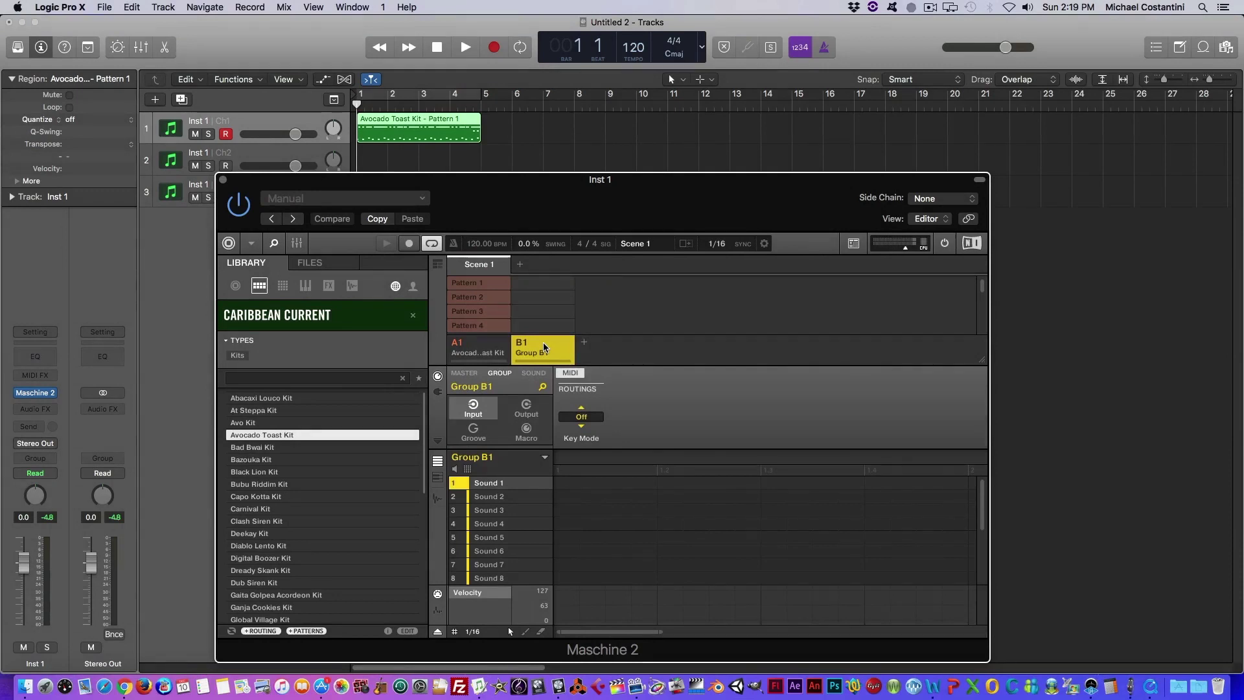
pyautogui.click(254, 521)
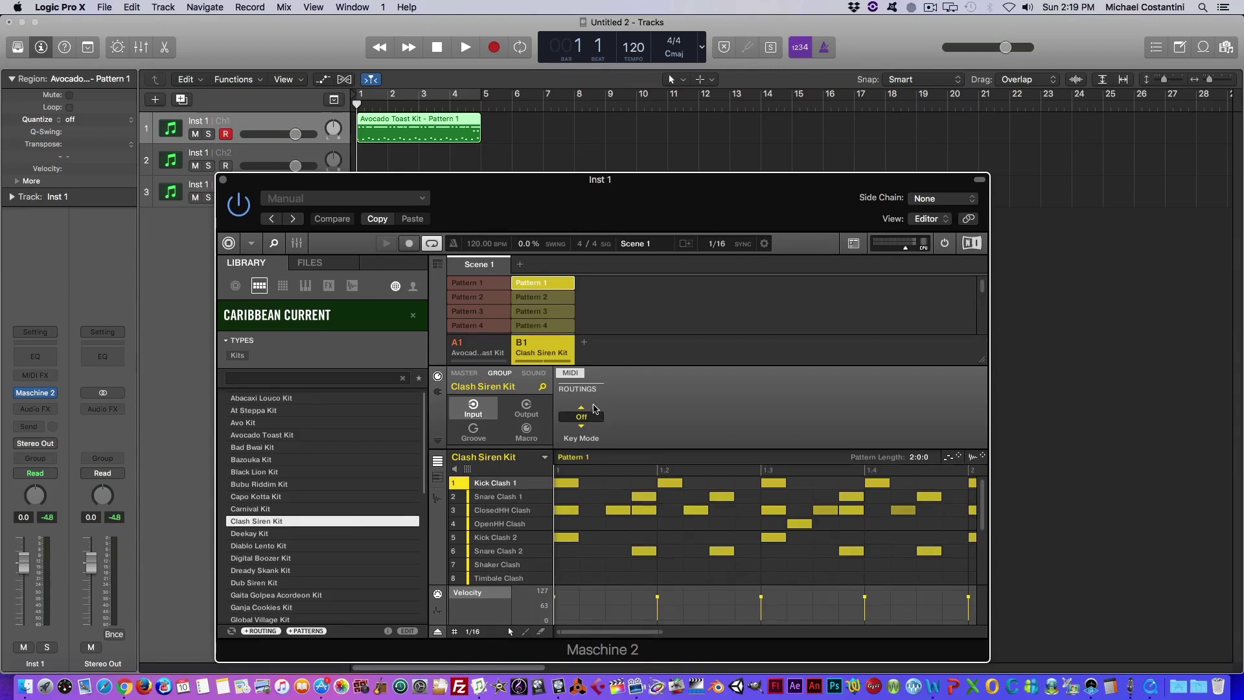
pyautogui.press('space')
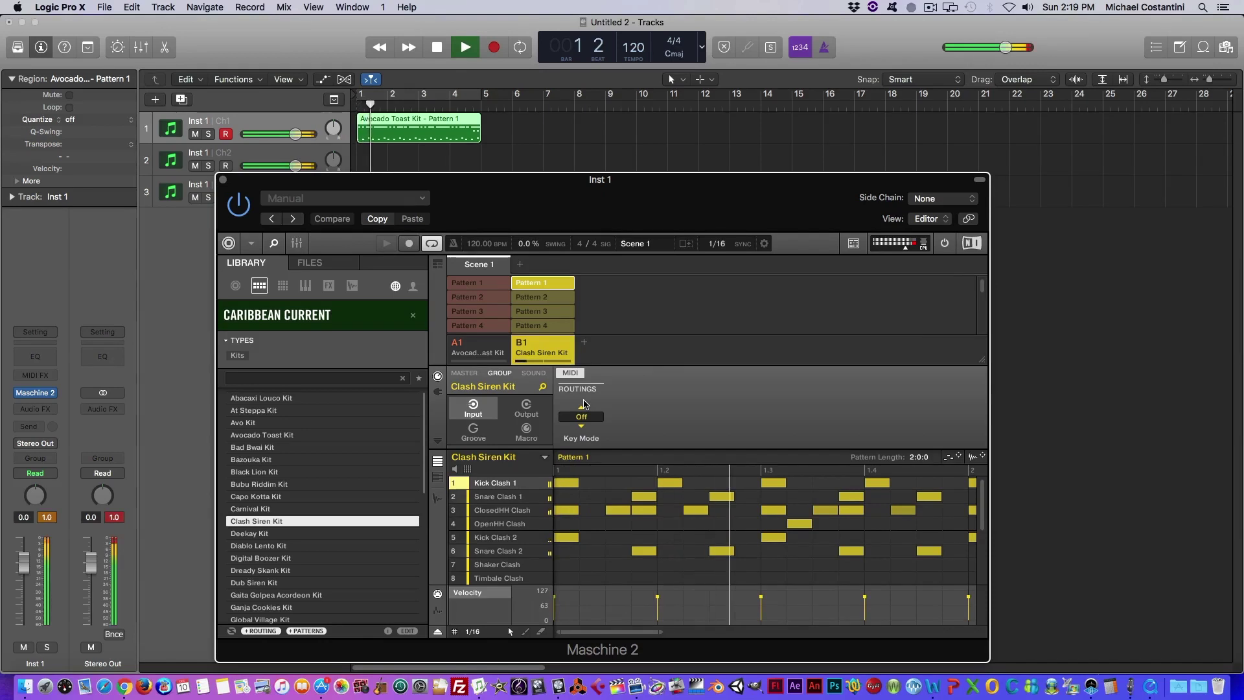
pyautogui.press('space')
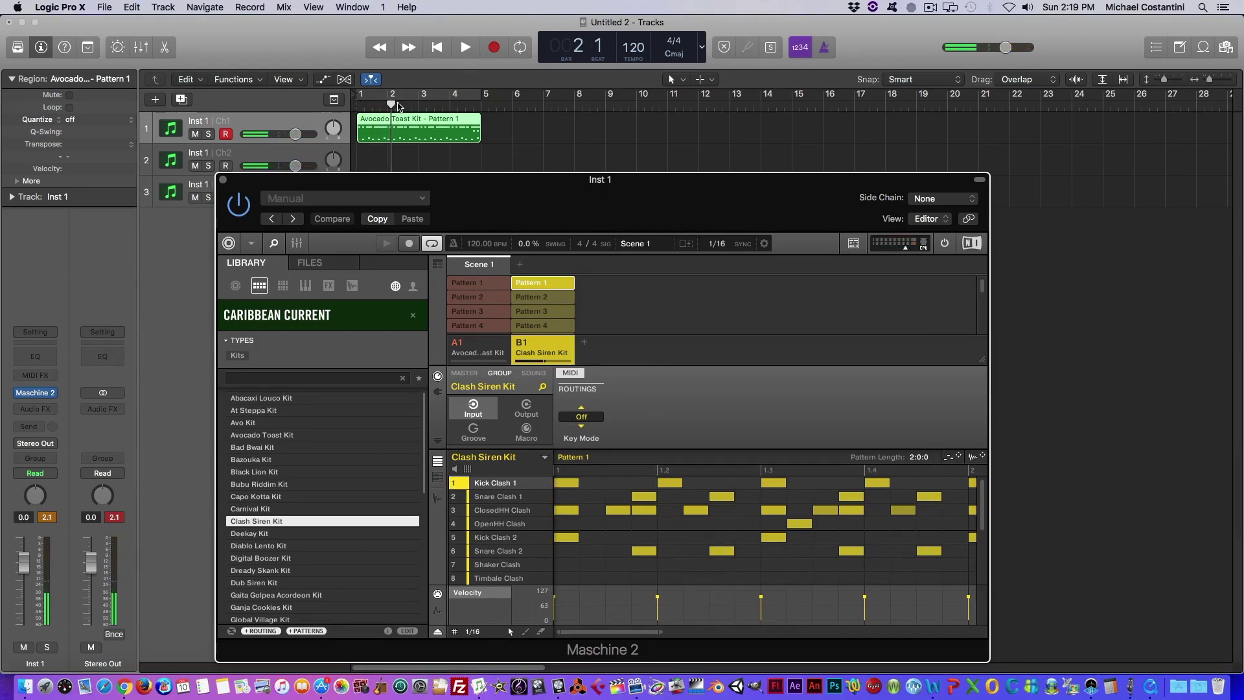
pyautogui.moveTo(391, 104); pyautogui.dragTo(357, 102)
pyautogui.click(537, 352)
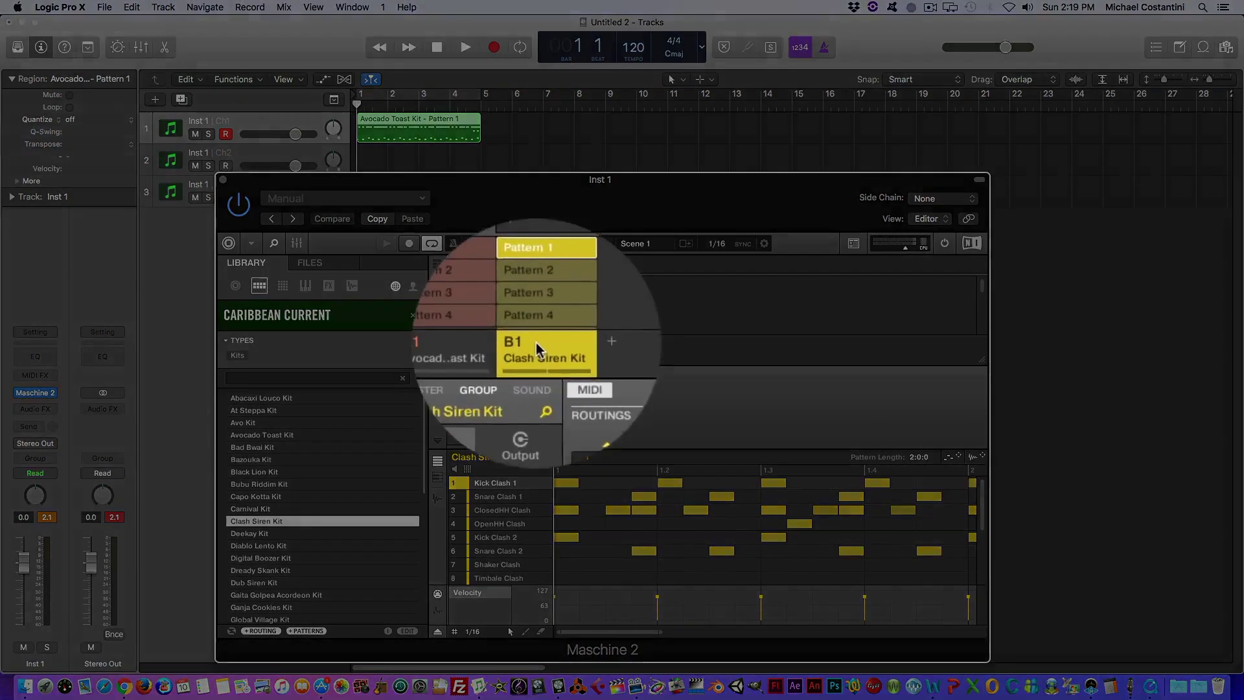
# - Set group B1's Group MIDI Batch Setup to Sounds to MIDI Notes
pyautogui.rightClick(535, 342)
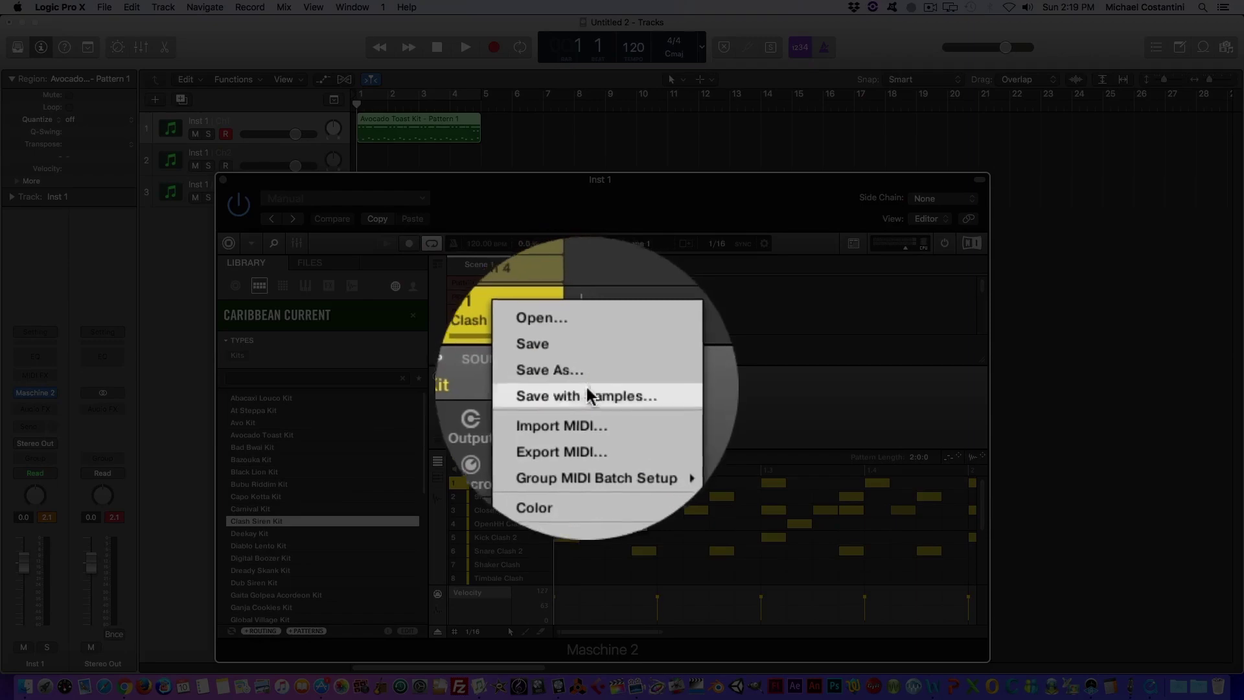
pyautogui.moveTo(597, 428)
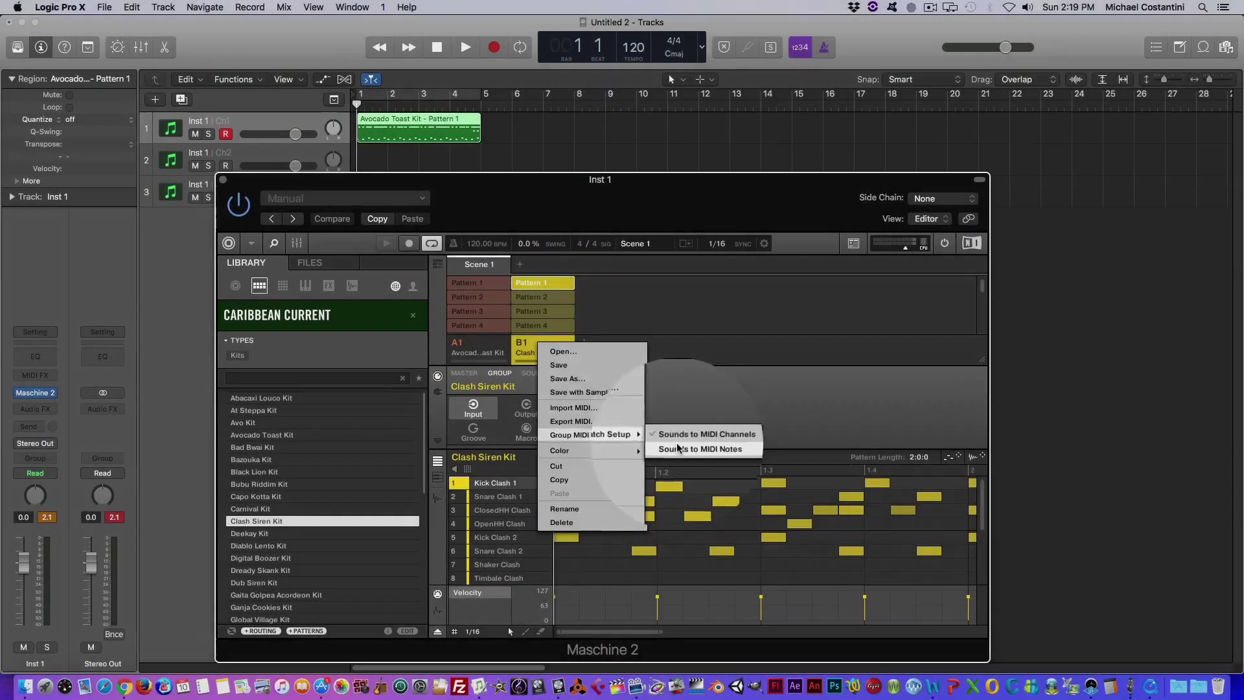
pyautogui.click(677, 443)
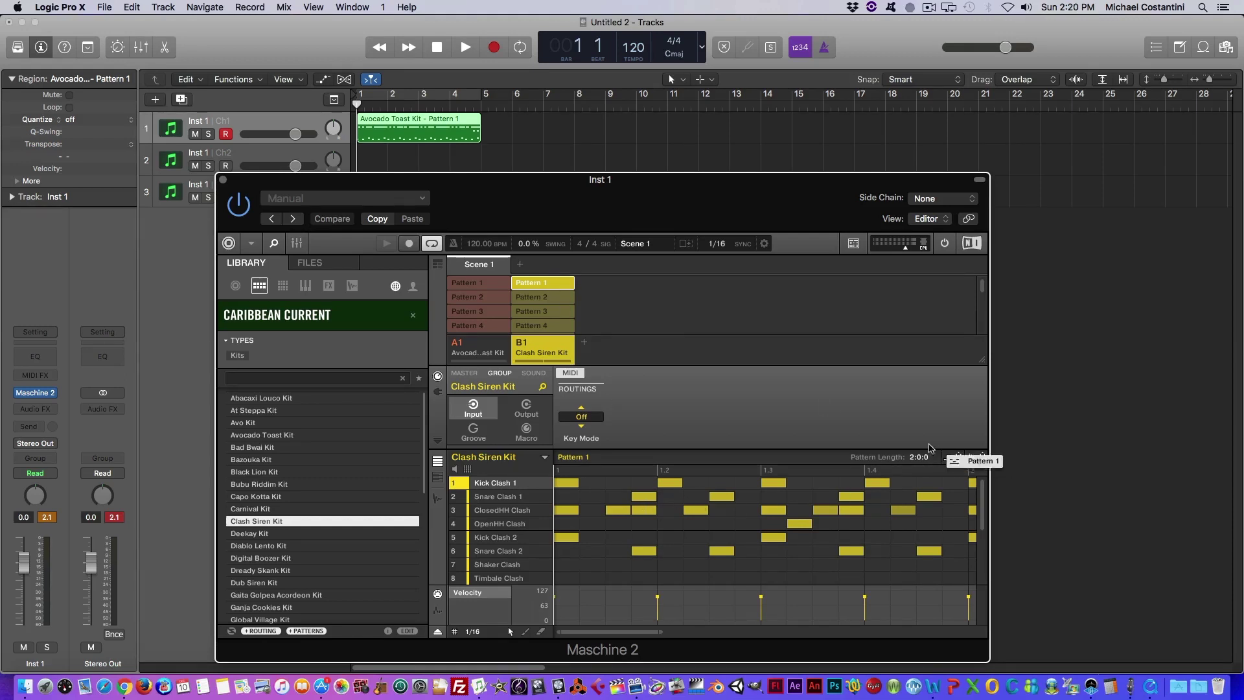
# - Place Clash Siren Pattern 1 on track 2 at bar 1 without importing tempo
pyautogui.moveTo(930, 448); pyautogui.dragTo(461, 162)
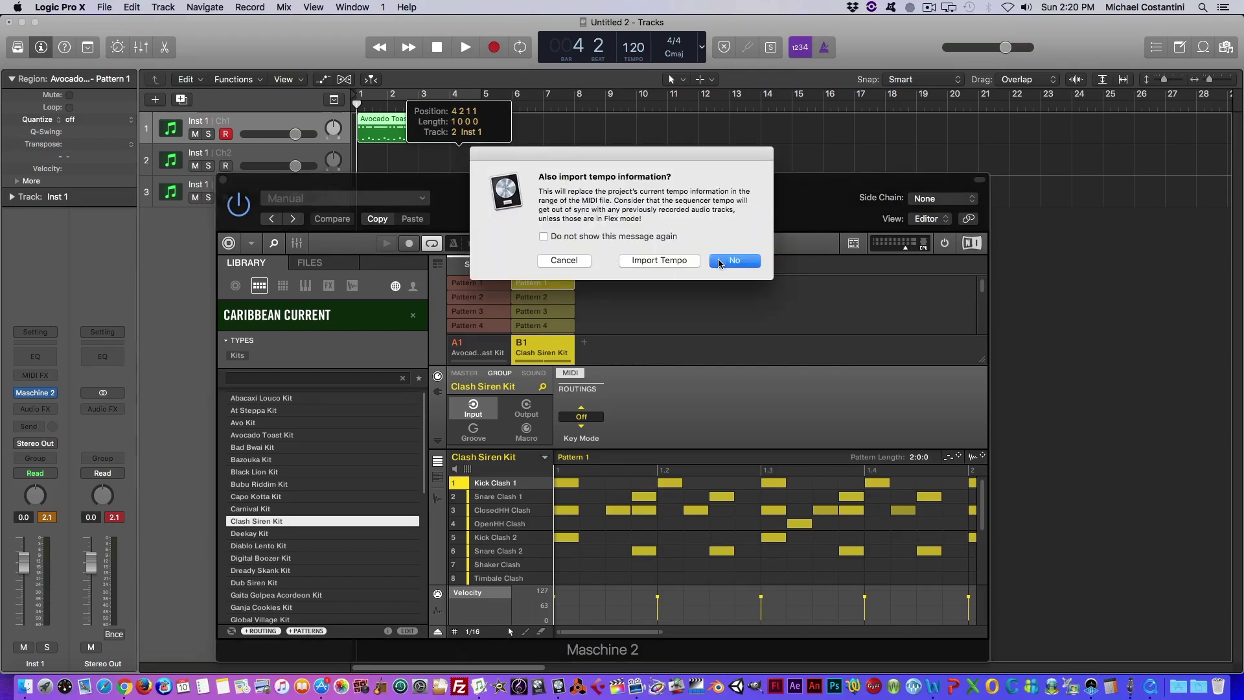
pyautogui.click(732, 261)
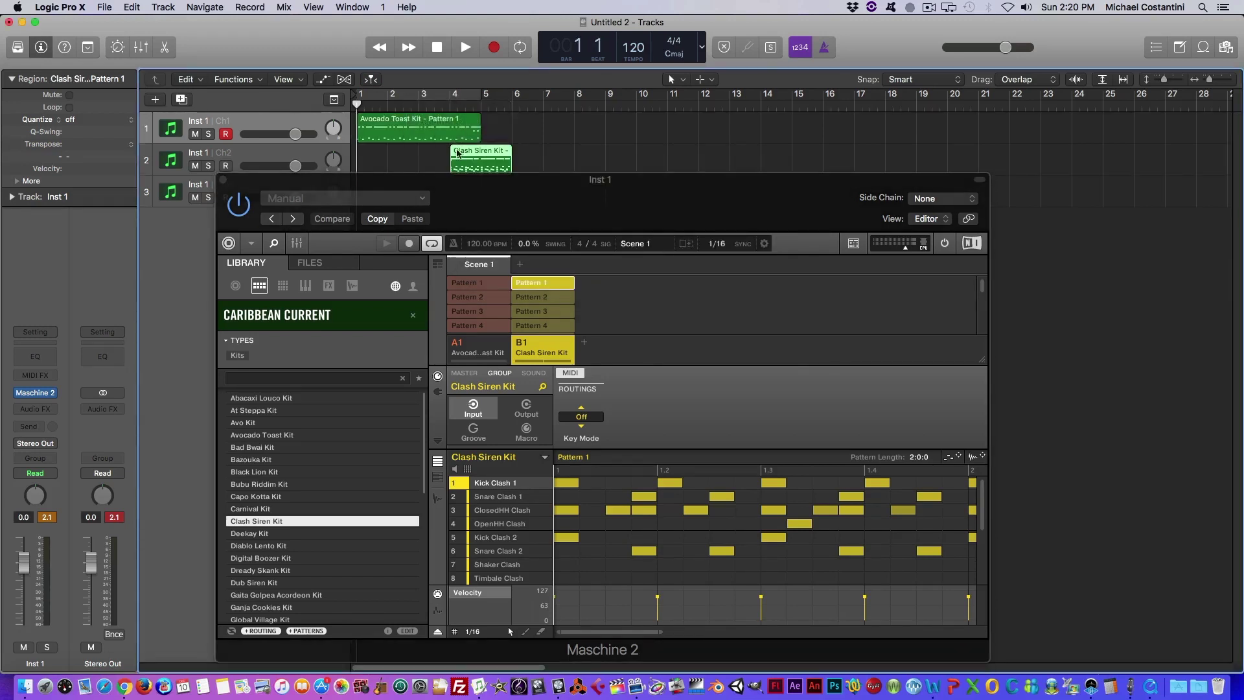
pyautogui.moveTo(481, 153); pyautogui.dragTo(384, 154)
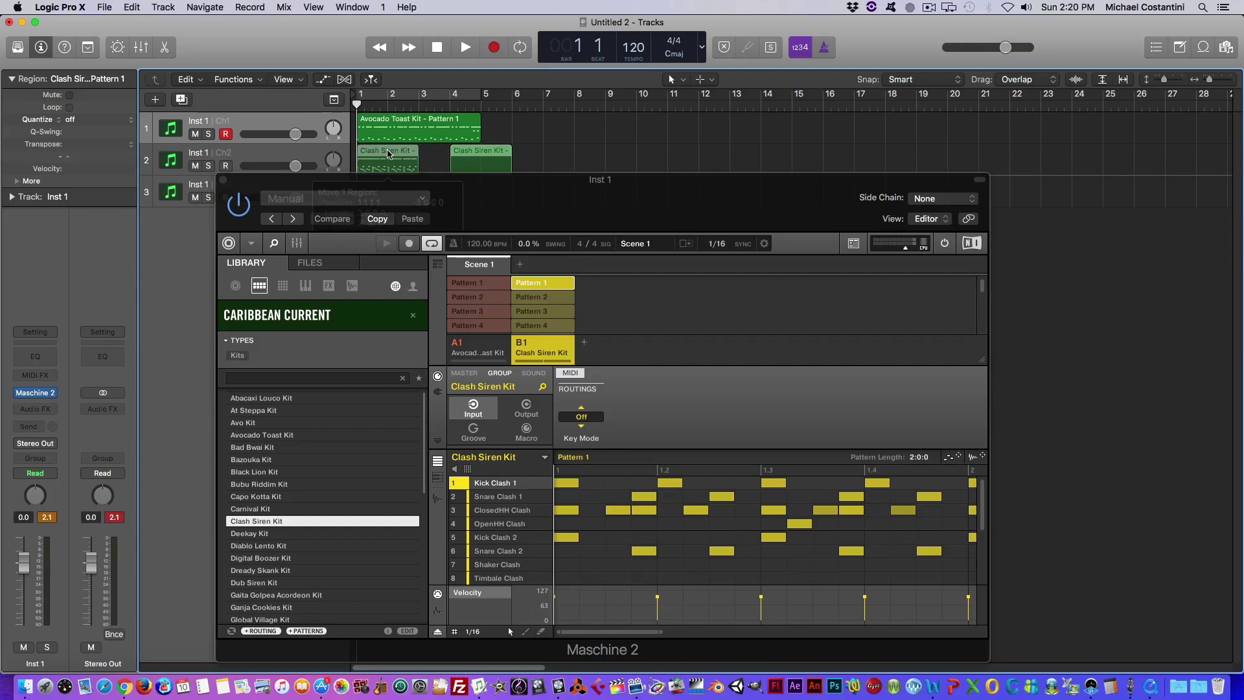
pyautogui.click(541, 287)
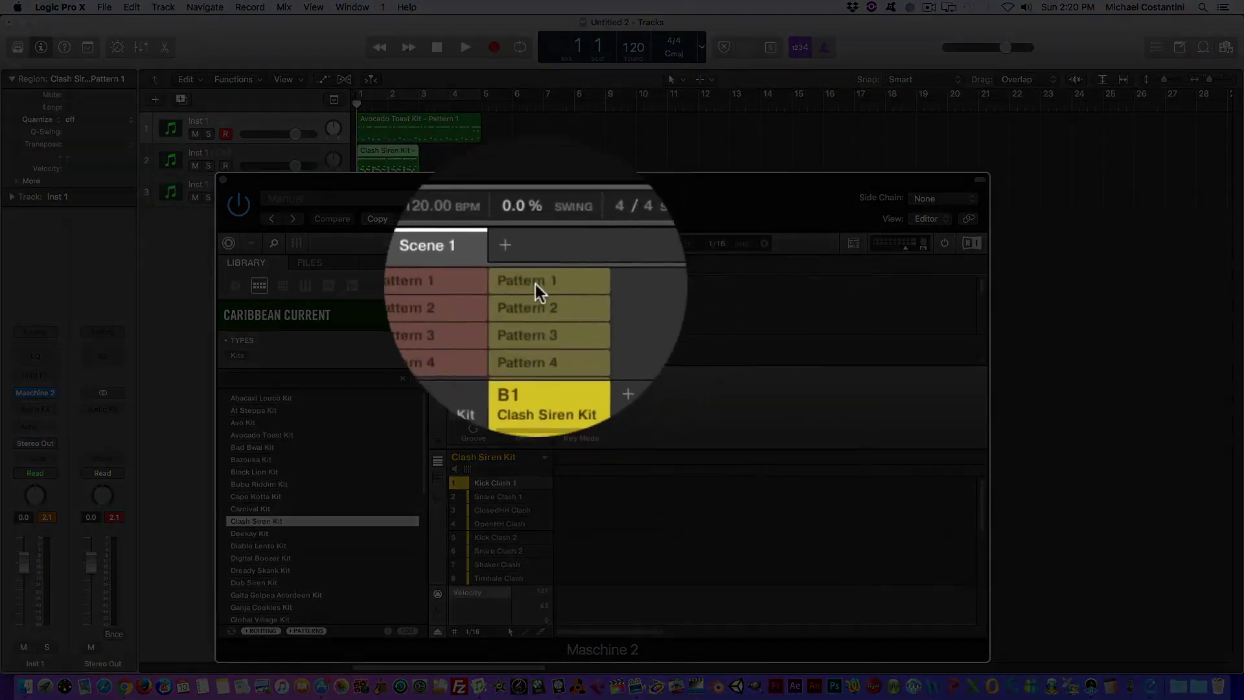
pyautogui.click(541, 284)
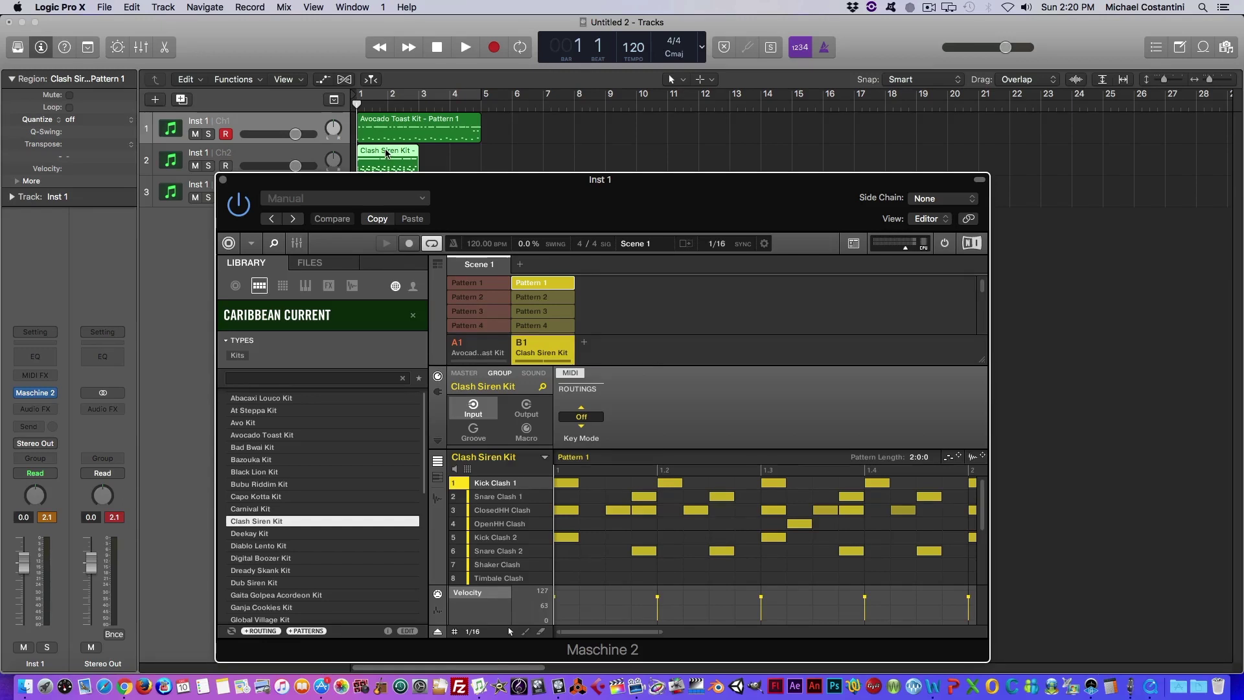
pyautogui.moveTo(407, 179); pyautogui.dragTo(406, 196)
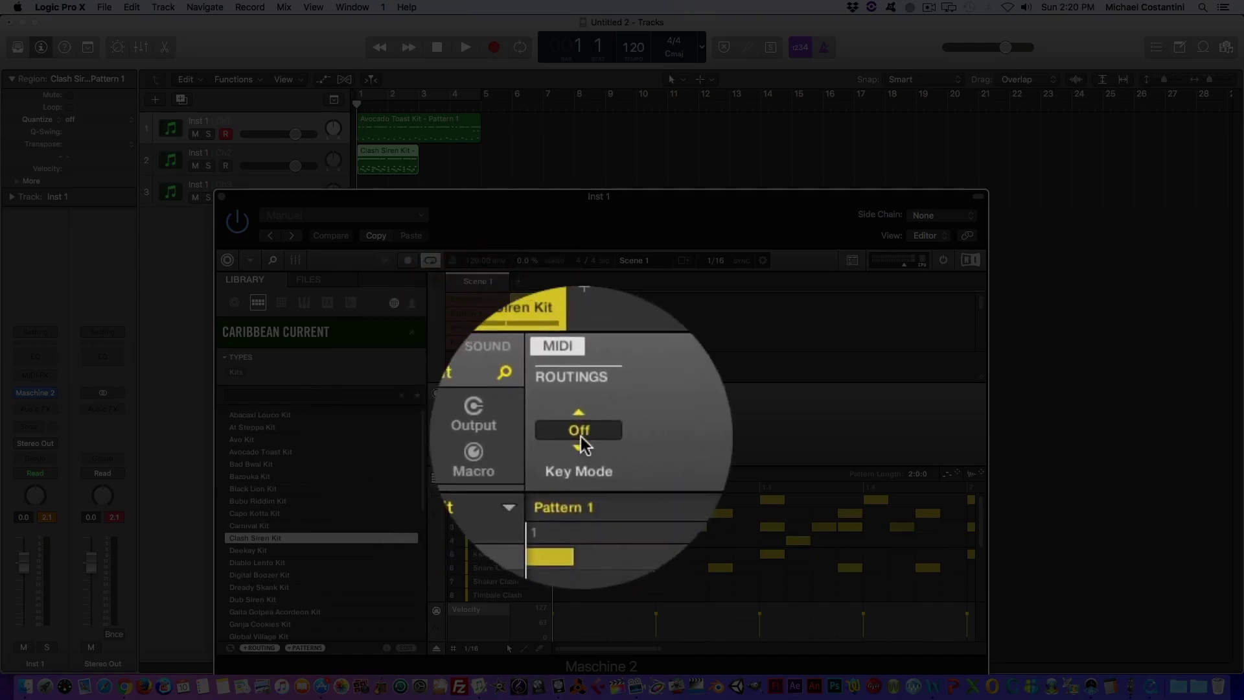
# - Set the Clash Siren Kit group to Manual key mode receiving on MIDI channel 2
pyautogui.click(581, 437)
pyautogui.click(590, 495)
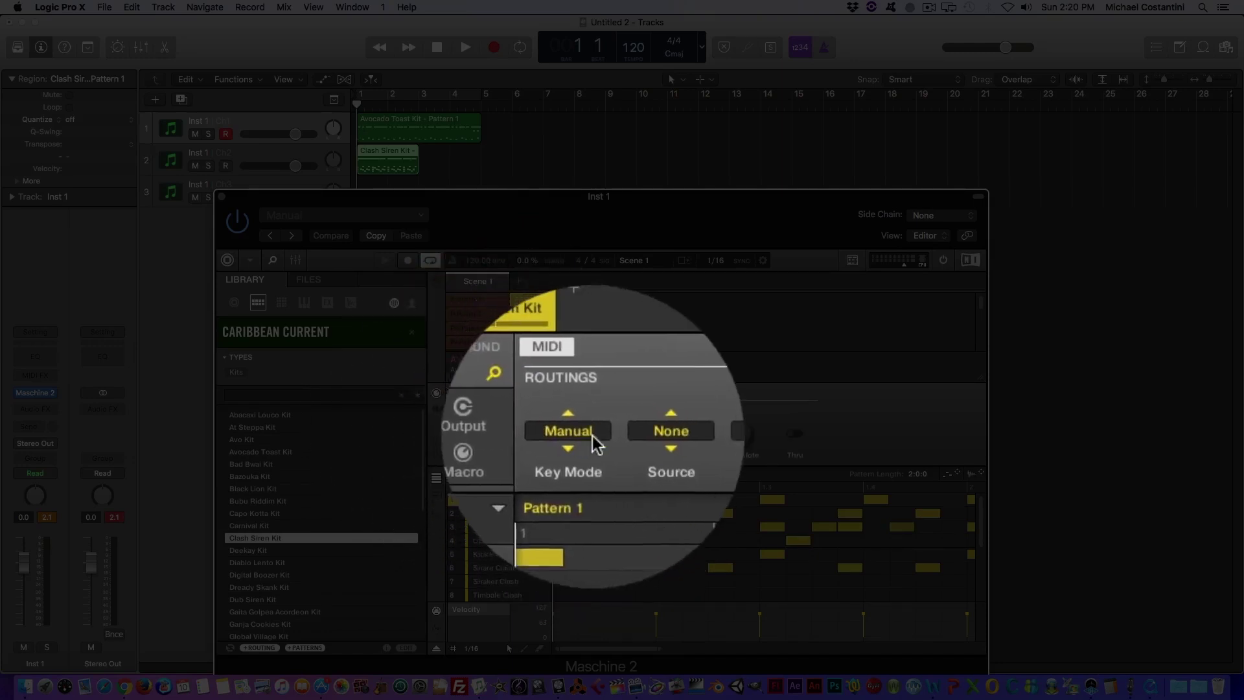
pyautogui.click(695, 436)
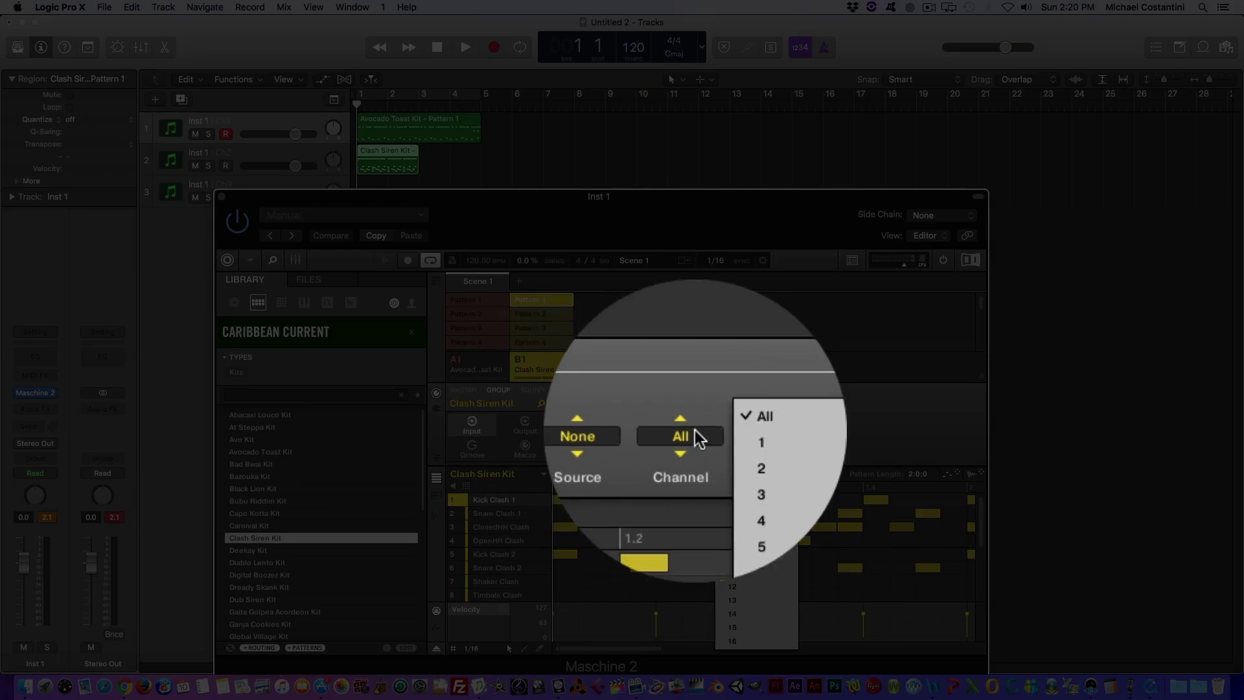
pyautogui.click(730, 454)
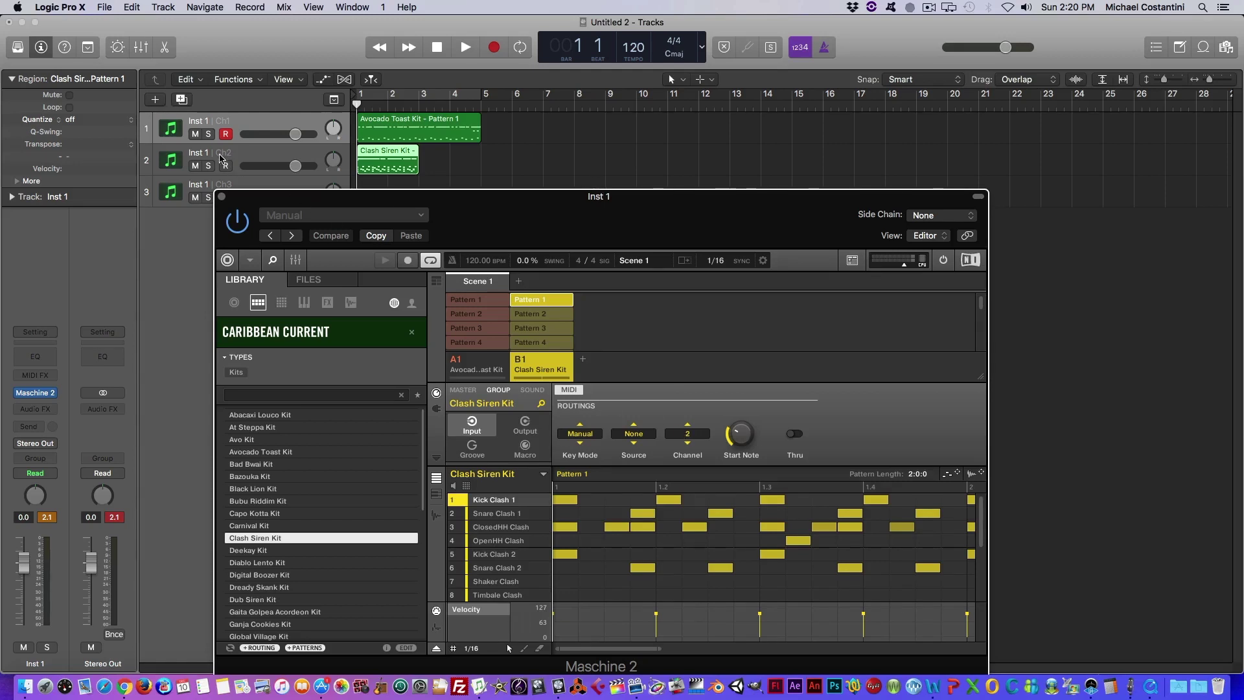
pyautogui.click(523, 301)
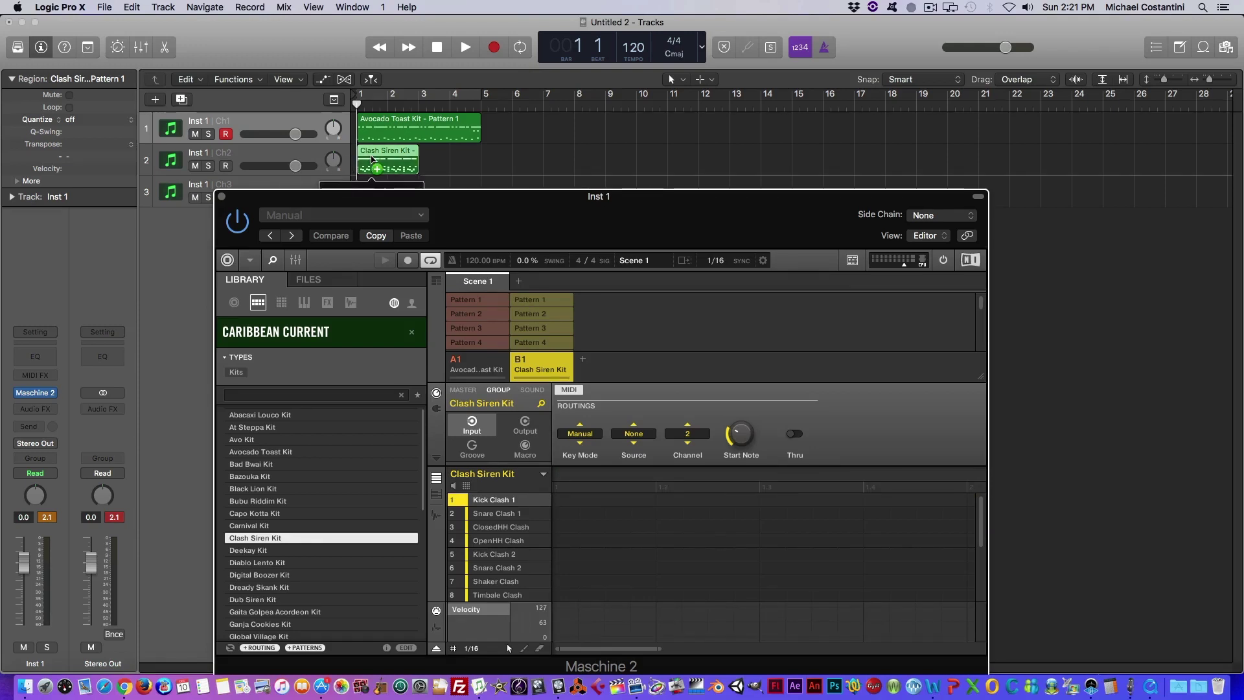
# - Copy the Clash Siren region to bar 3, audition both kits, then select track 3
pyautogui.moveTo(372, 159); pyautogui.dragTo(435, 163)
pyautogui.press('space')
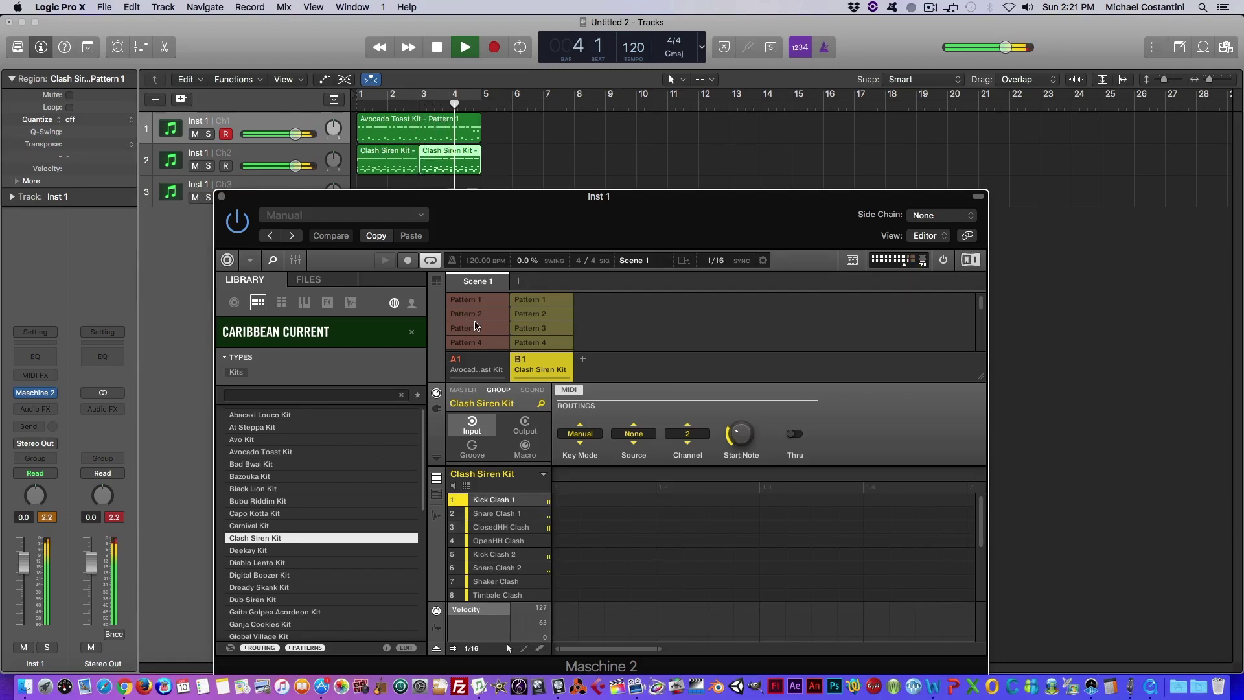
pyautogui.press('space')
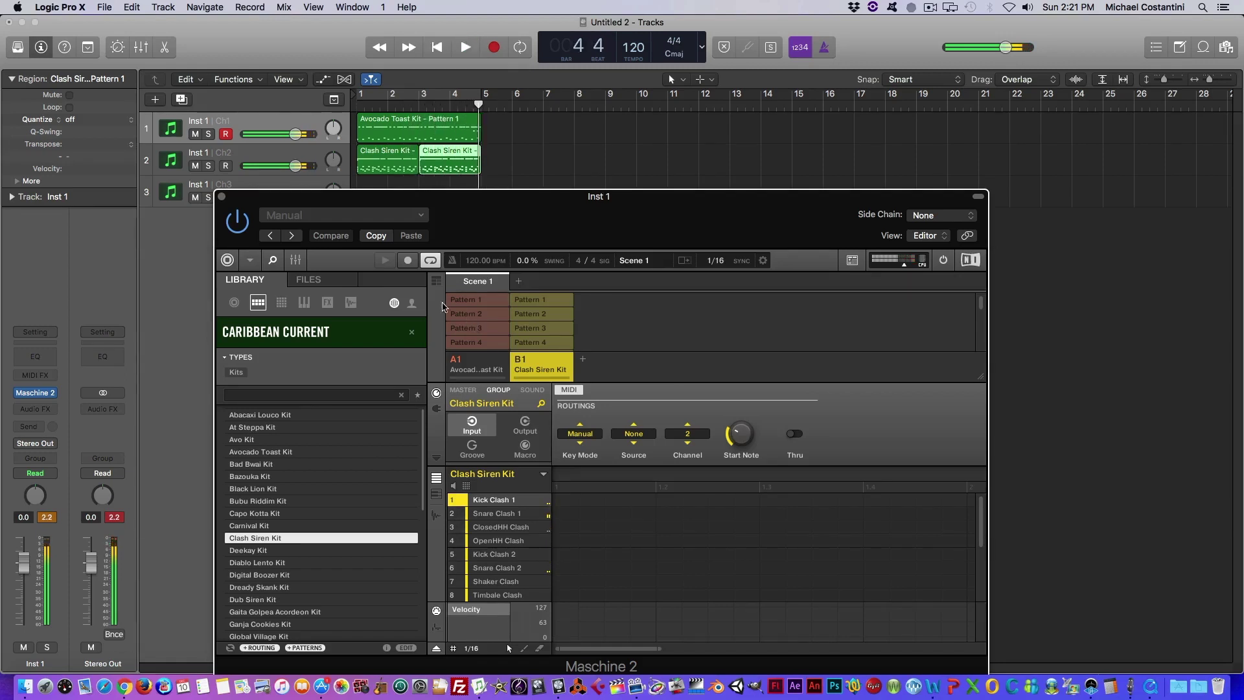
pyautogui.click(356, 106)
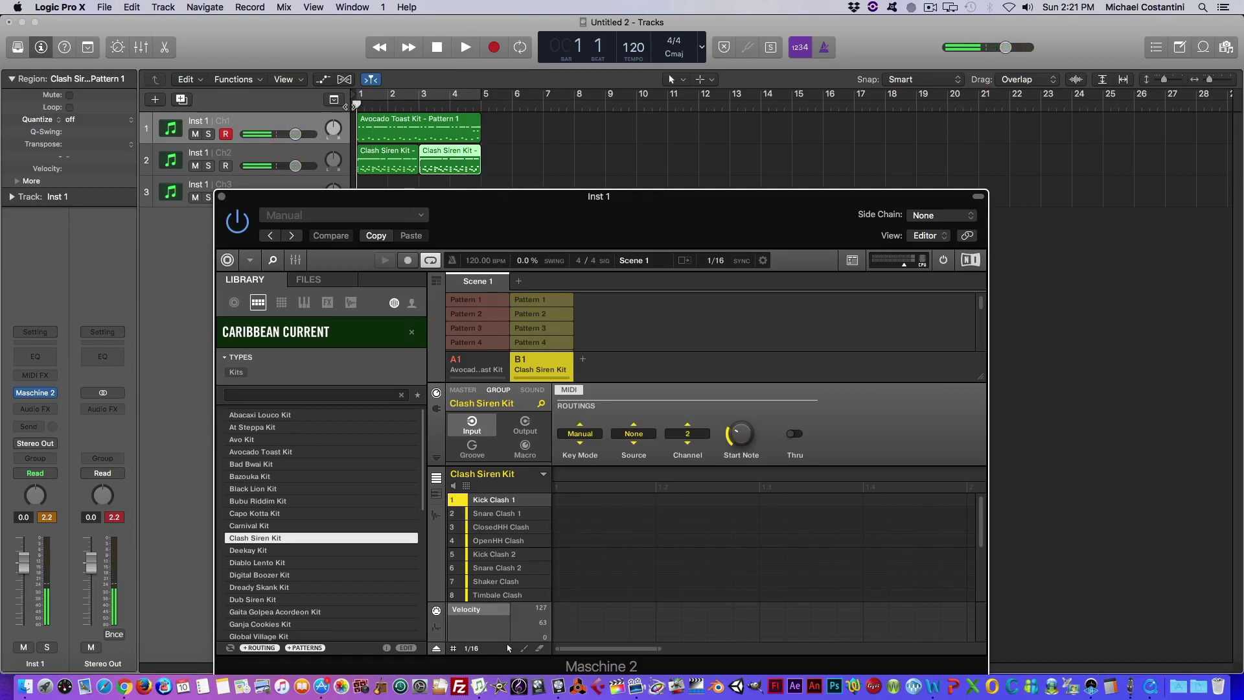
pyautogui.moveTo(309, 197); pyautogui.dragTo(309, 211)
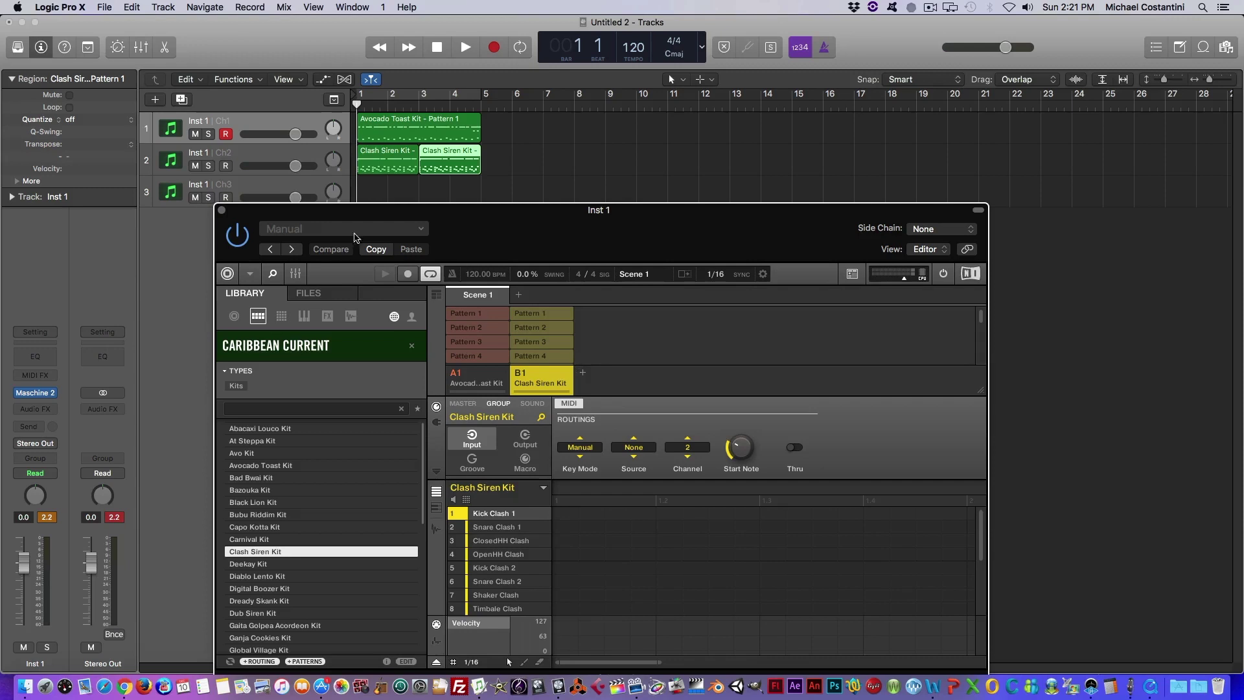
pyautogui.click(273, 192)
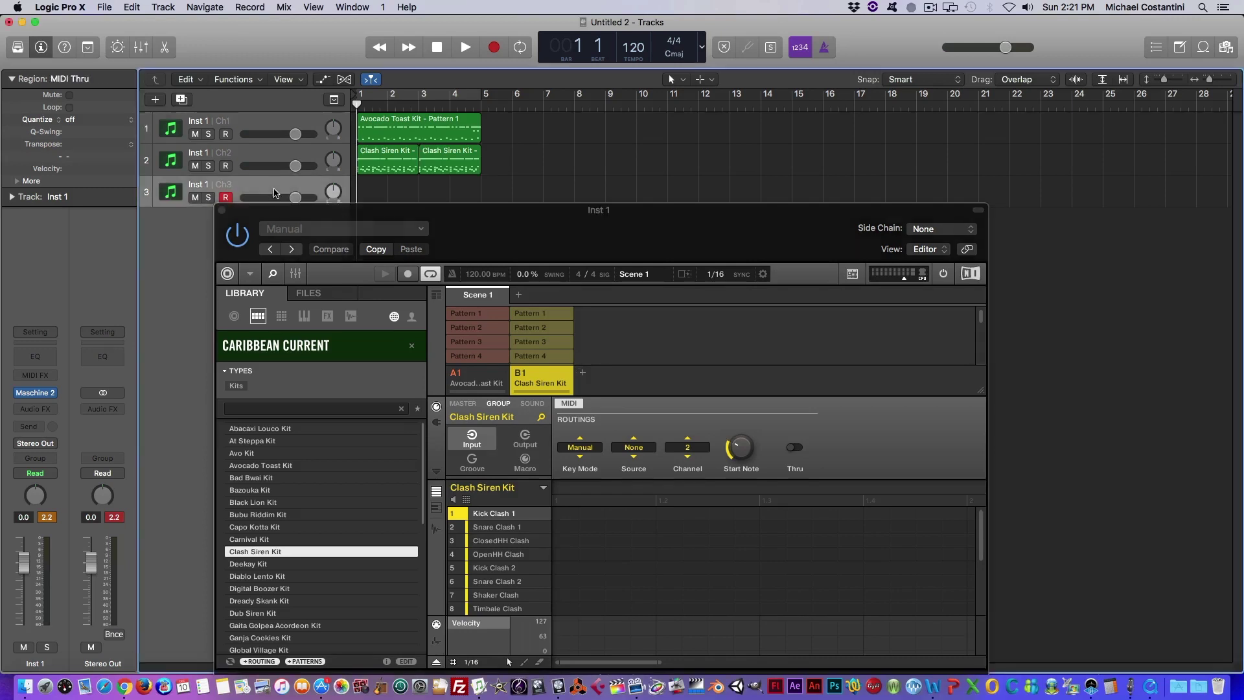
# - Add group C1, load Arcane Attic's Desert Kit into it, and audition its pattern
pyautogui.click(584, 374)
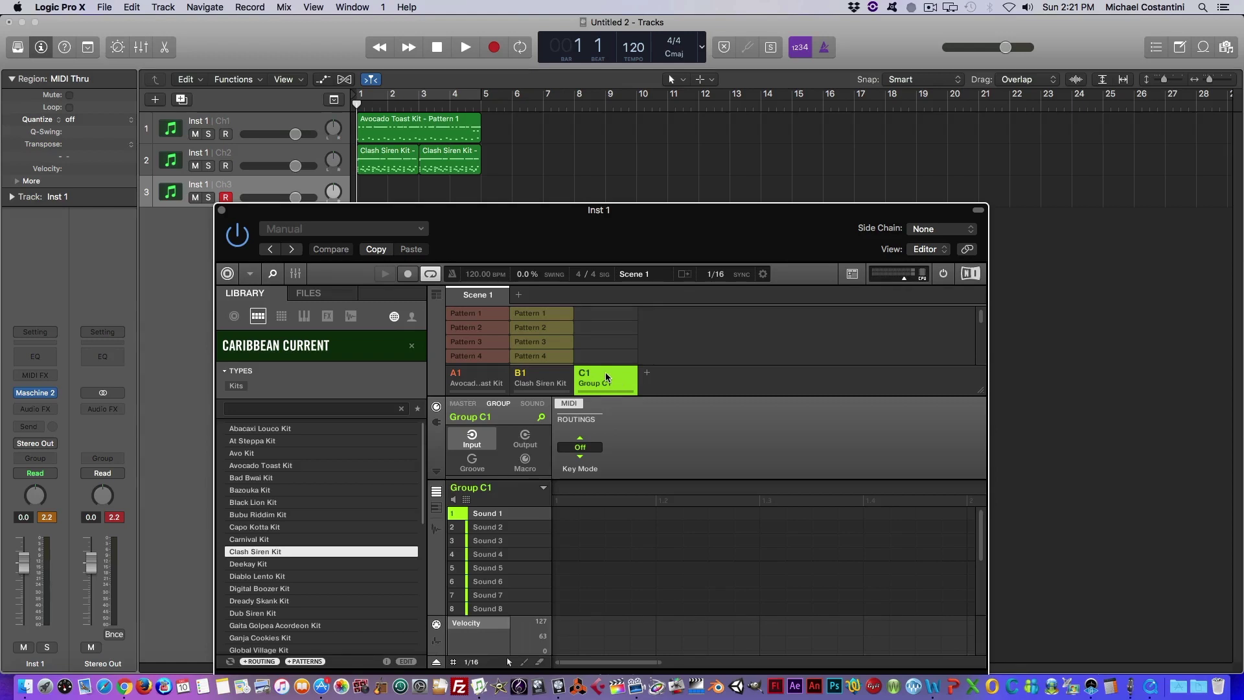
pyautogui.click(280, 347)
pyautogui.click(240, 391)
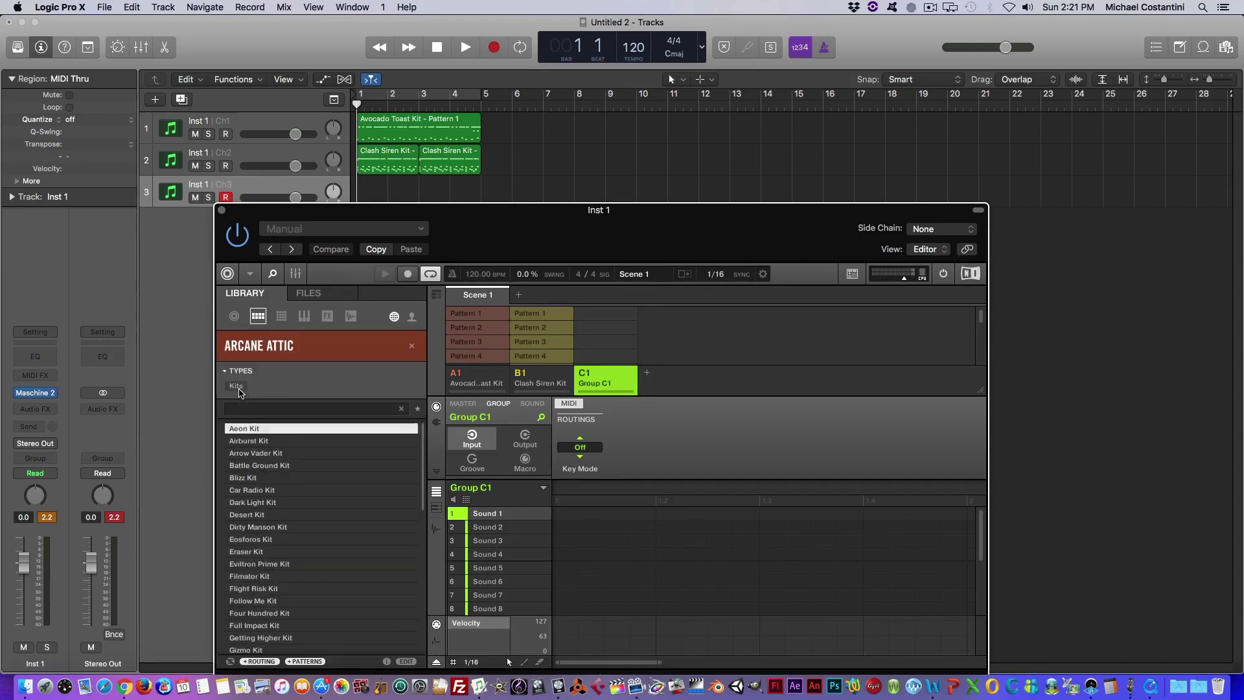
pyautogui.click(246, 517)
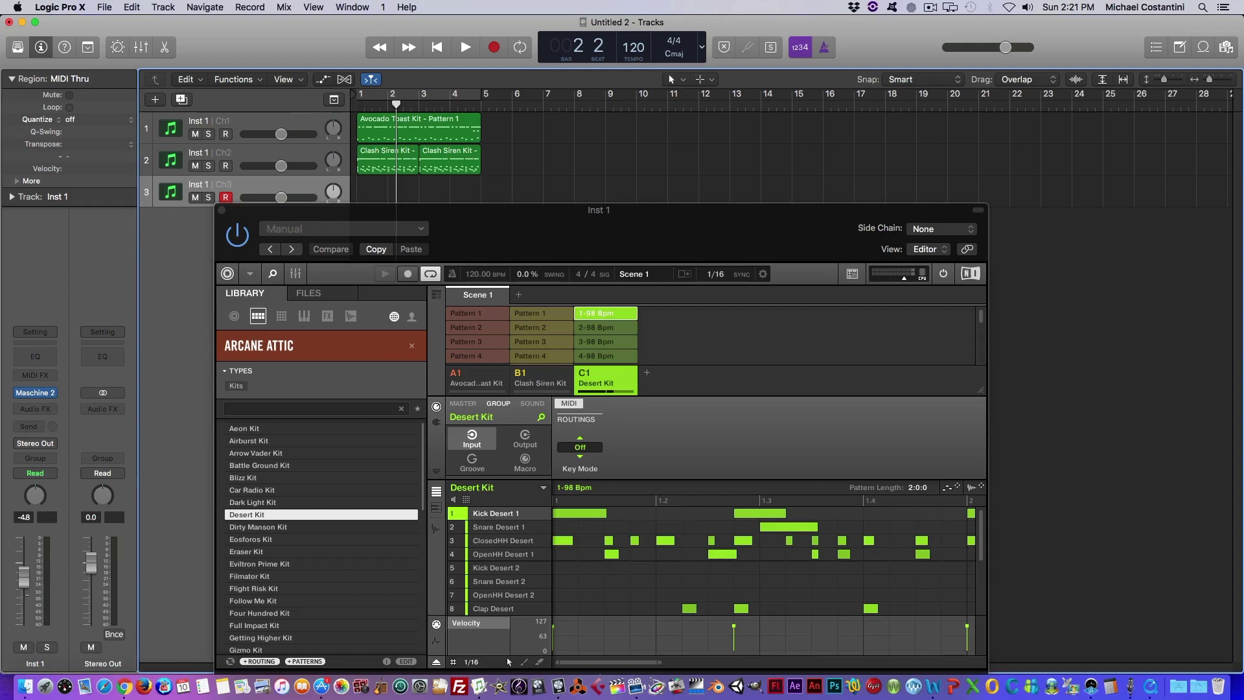
pyautogui.press('space')
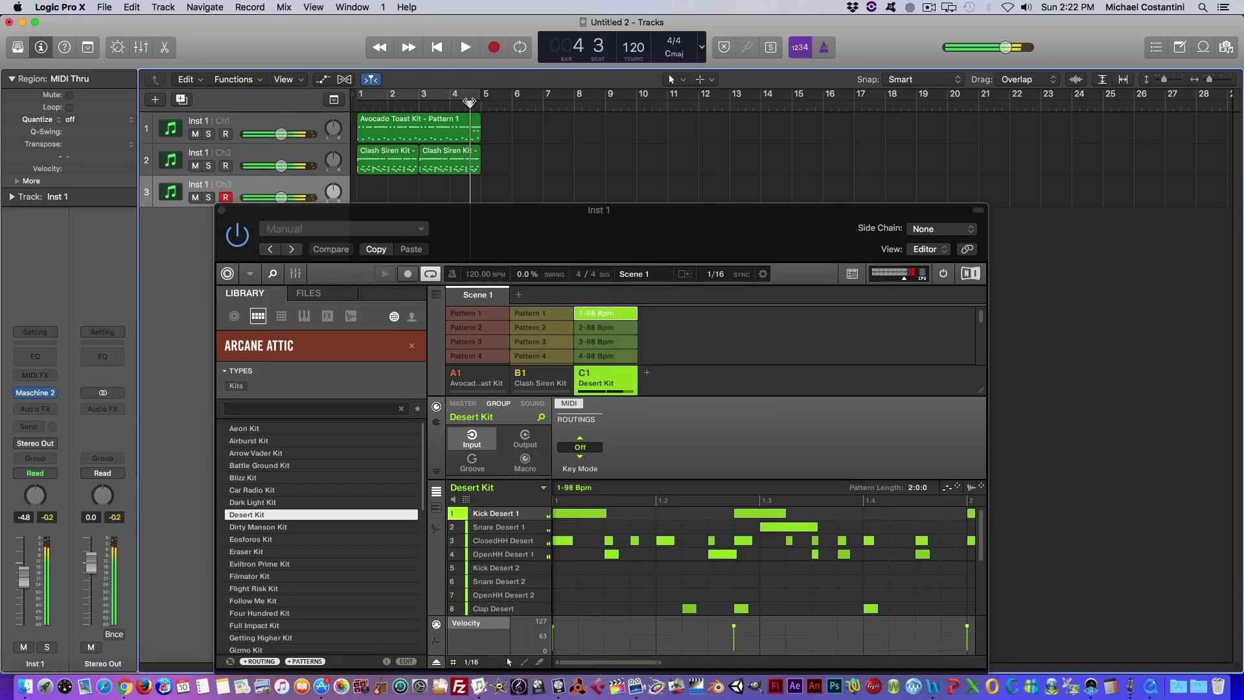
pyautogui.press('space')
pyautogui.press('space')
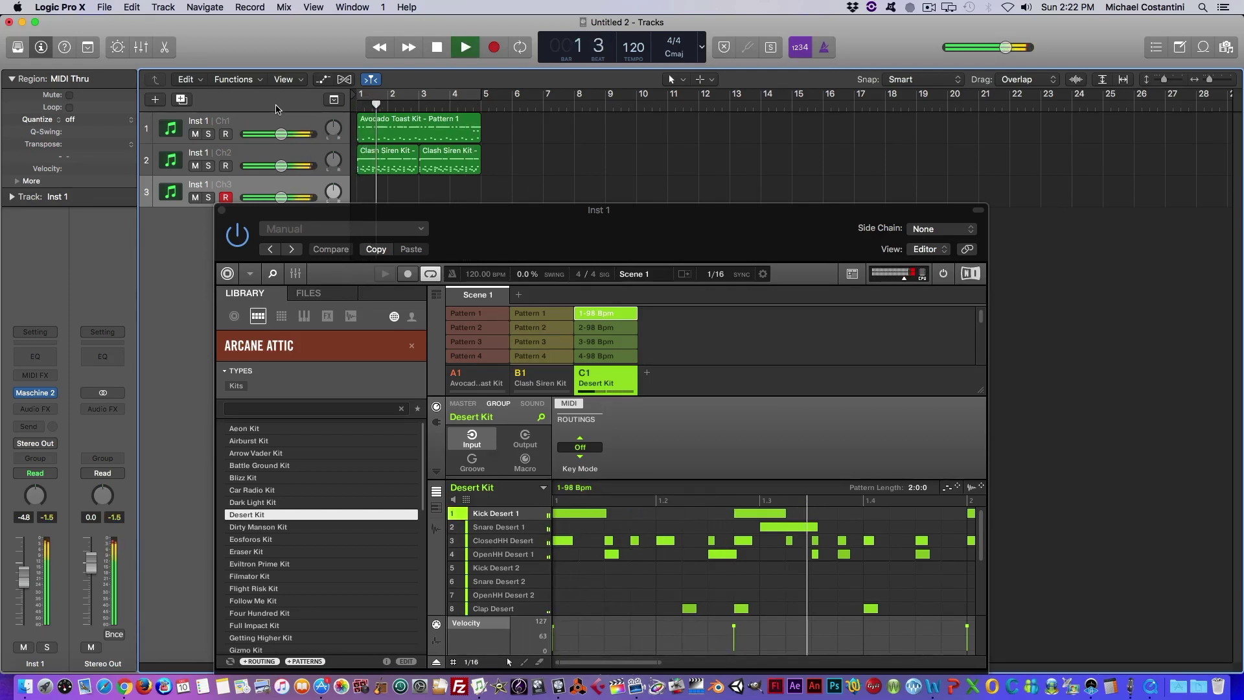
pyautogui.press('space')
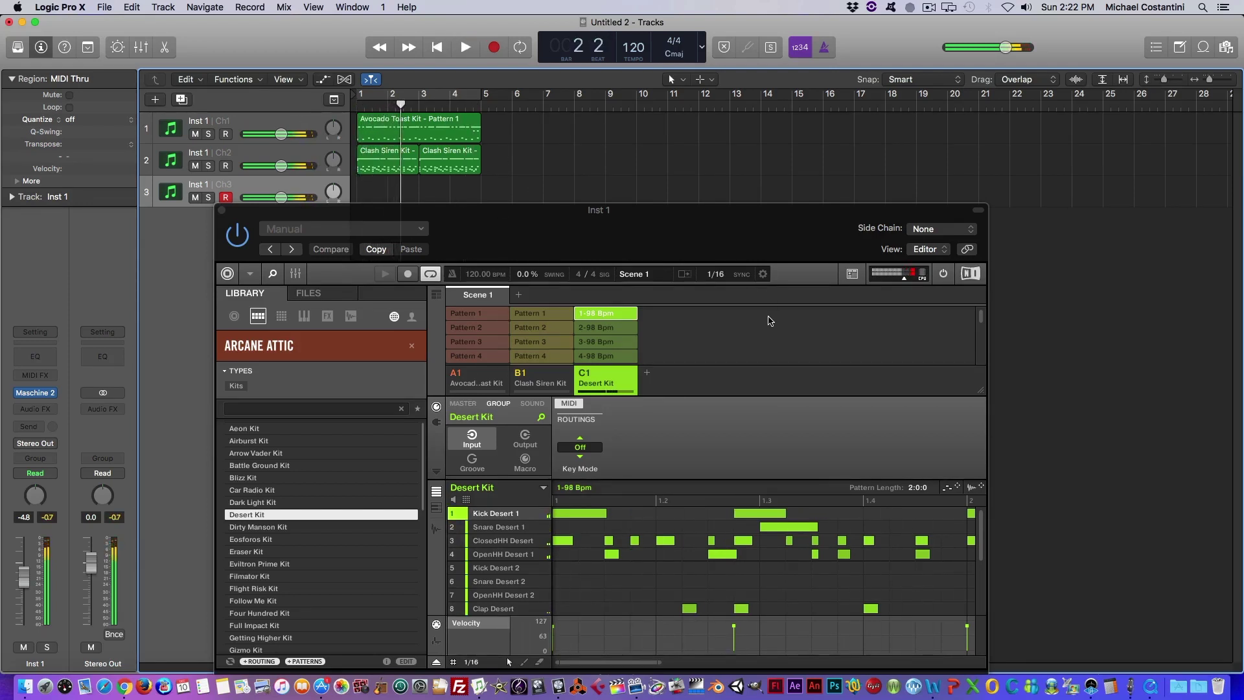
pyautogui.rightClick(596, 377)
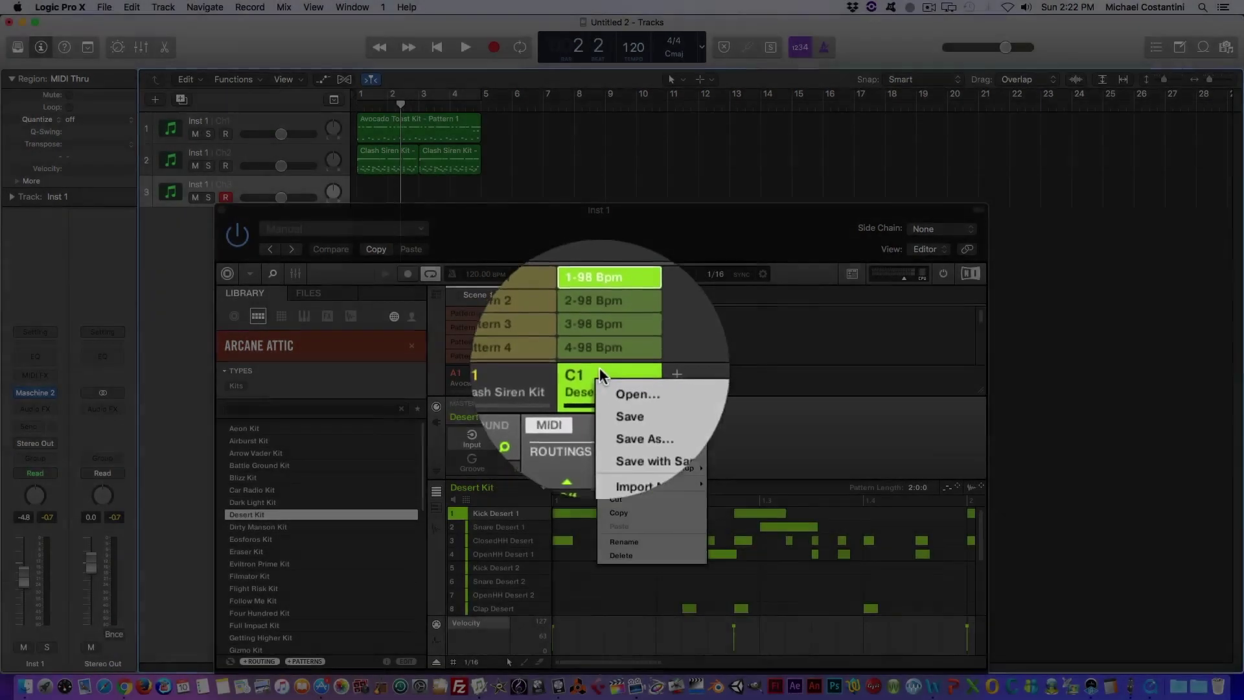
# - Map Desert Kit sounds to MIDI notes, then place its 1-98 Bpm pattern at bar 1 on track 3, skipping its tempo
pyautogui.moveTo(646, 468)
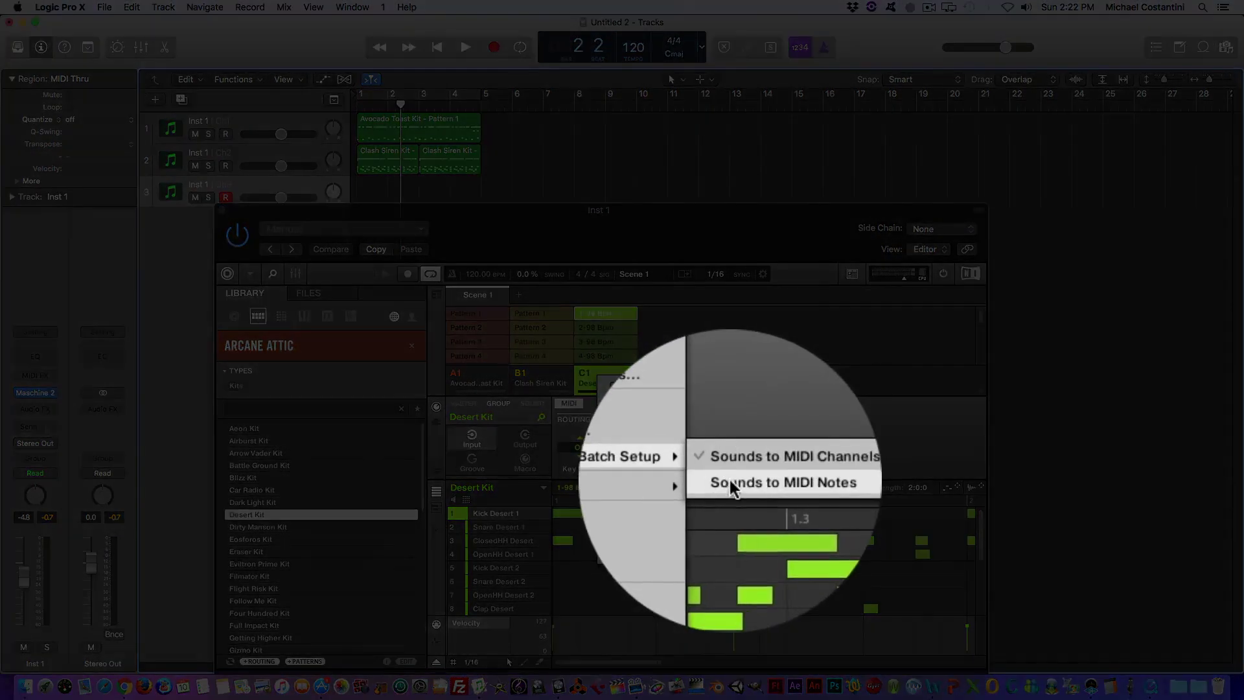
pyautogui.click(729, 482)
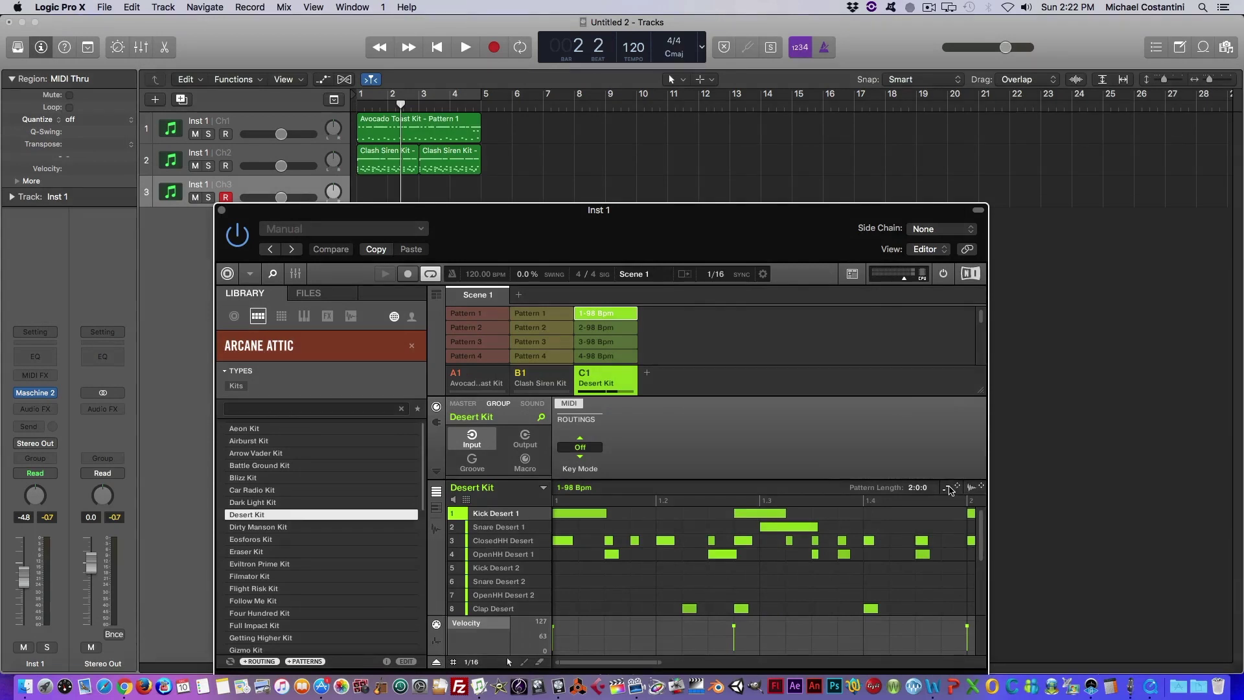
pyautogui.moveTo(950, 490); pyautogui.dragTo(562, 191)
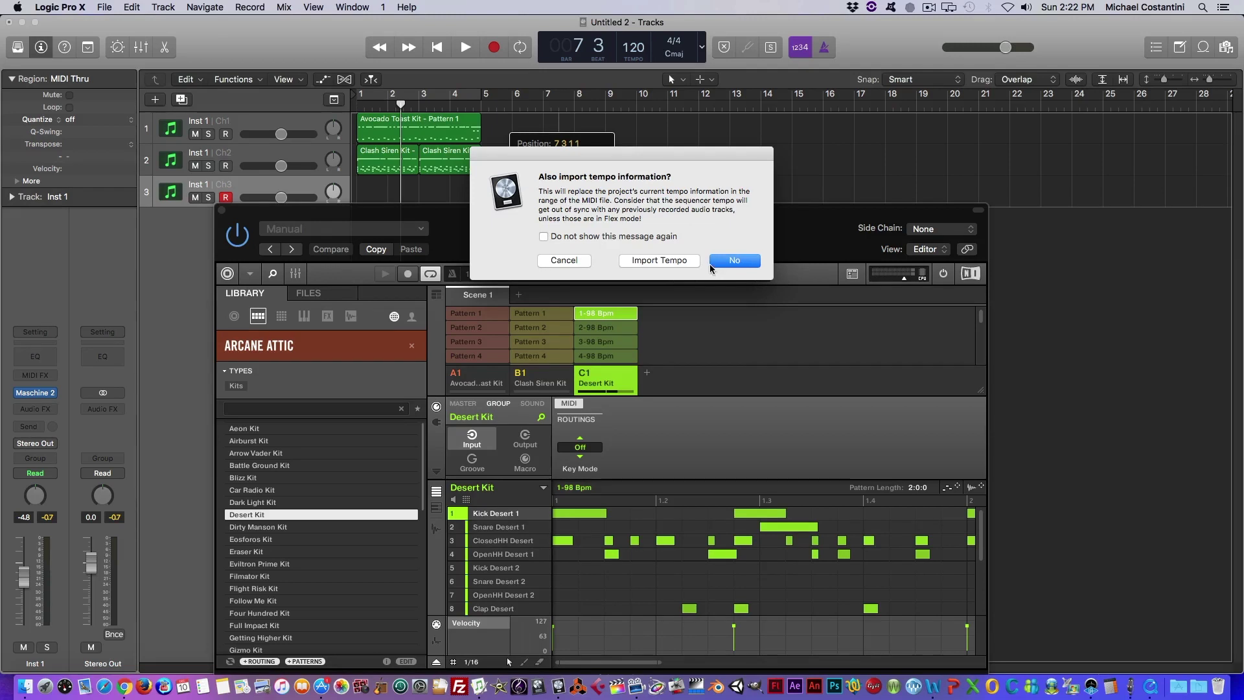
pyautogui.click(732, 260)
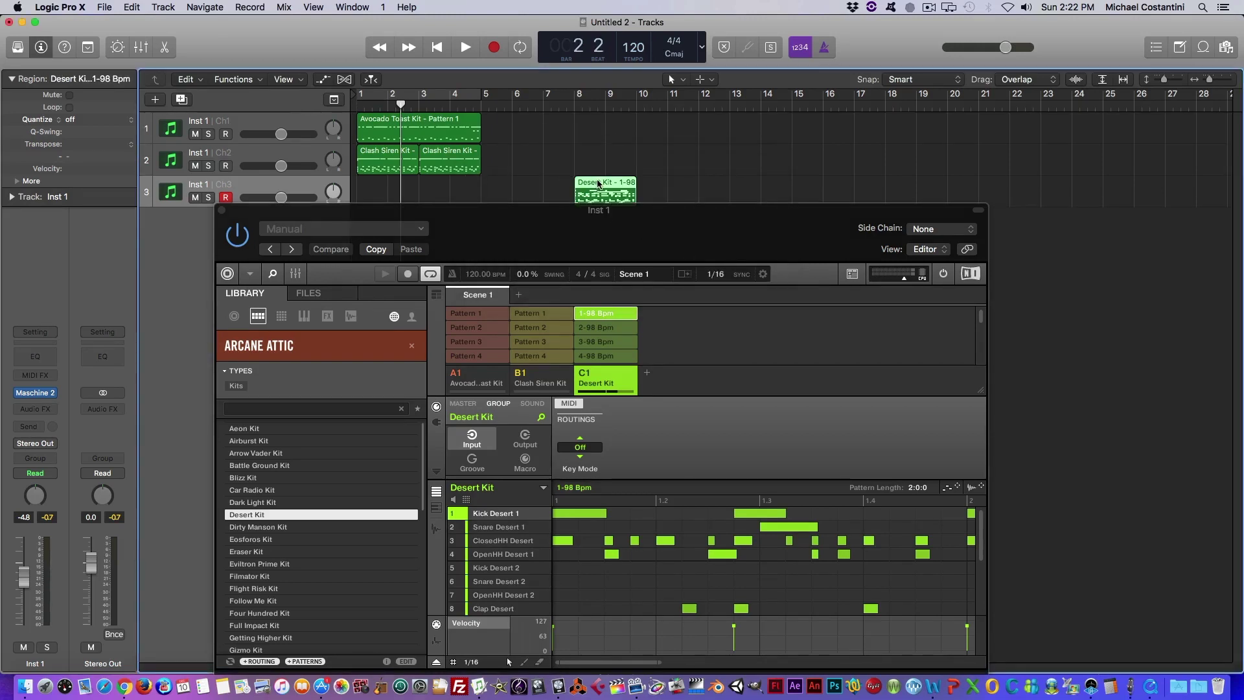
pyautogui.moveTo(598, 184); pyautogui.dragTo(376, 188)
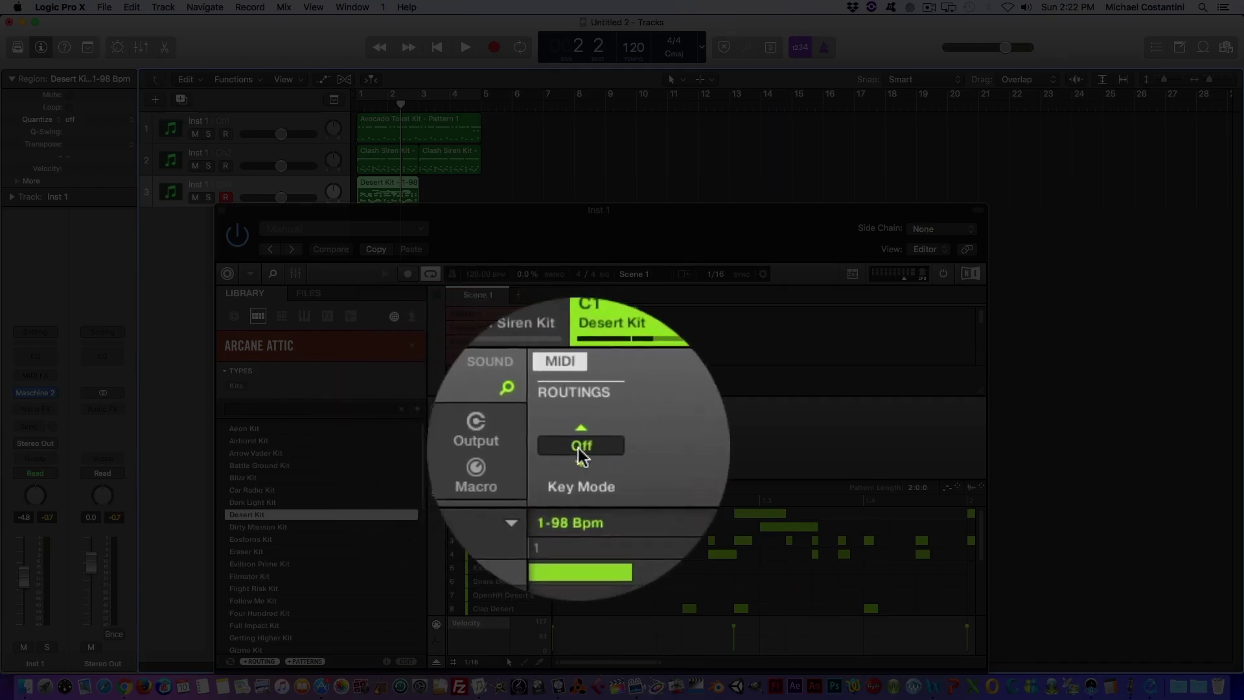
# - Give the Desert Kit group C1 Manual key mode on MIDI channel 3
pyautogui.click(577, 451)
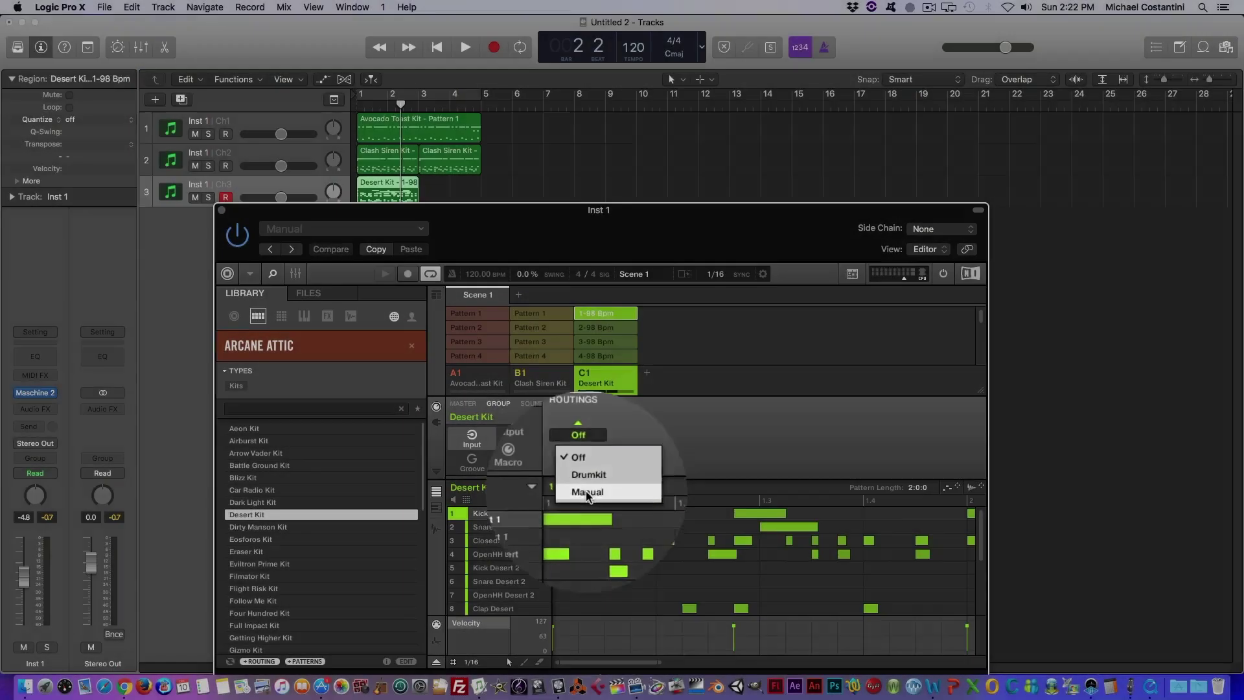
pyautogui.click(587, 492)
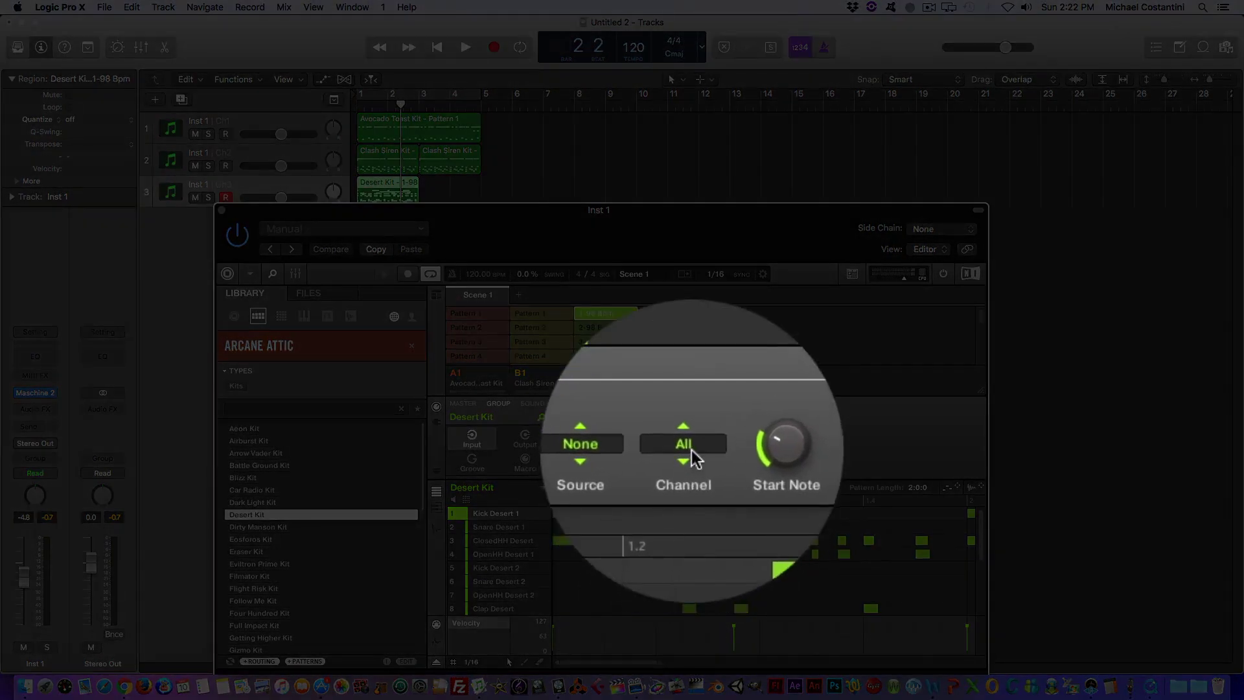
pyautogui.click(690, 450)
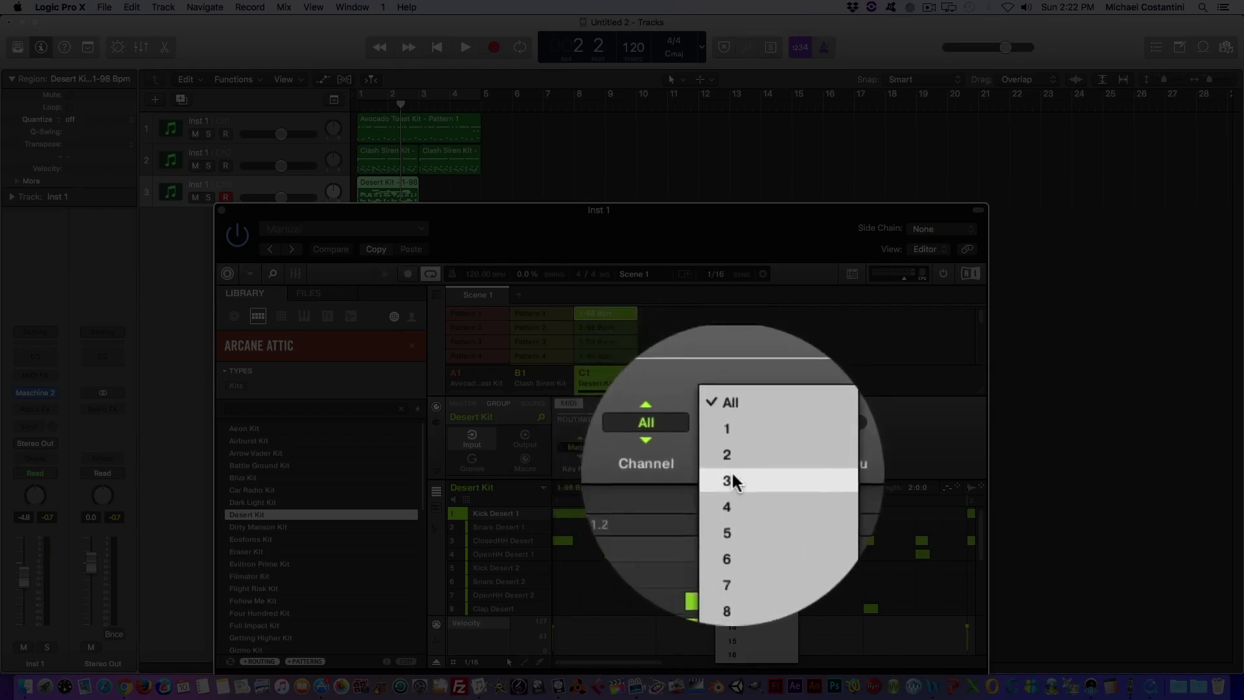
pyautogui.click(733, 477)
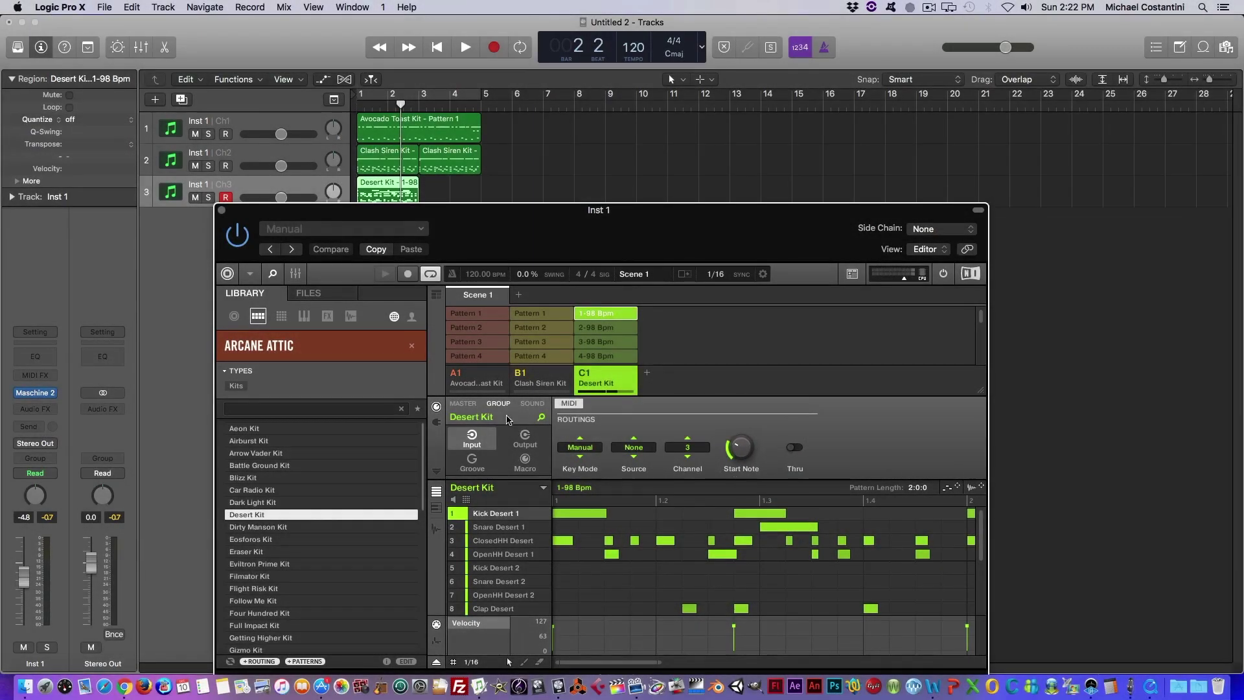
pyautogui.click(476, 379)
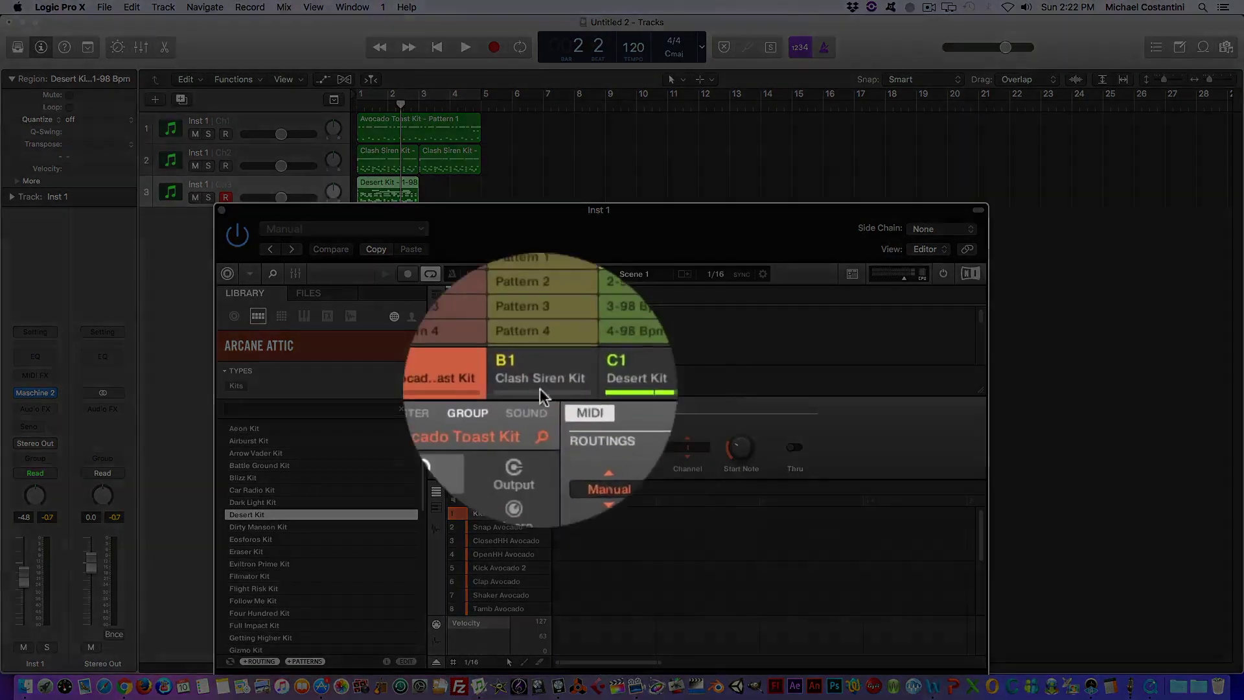
# - Review group routings, select tracks 1–3, and Option-drag a copy of the Desert Kit region to bar 3
pyautogui.click(540, 380)
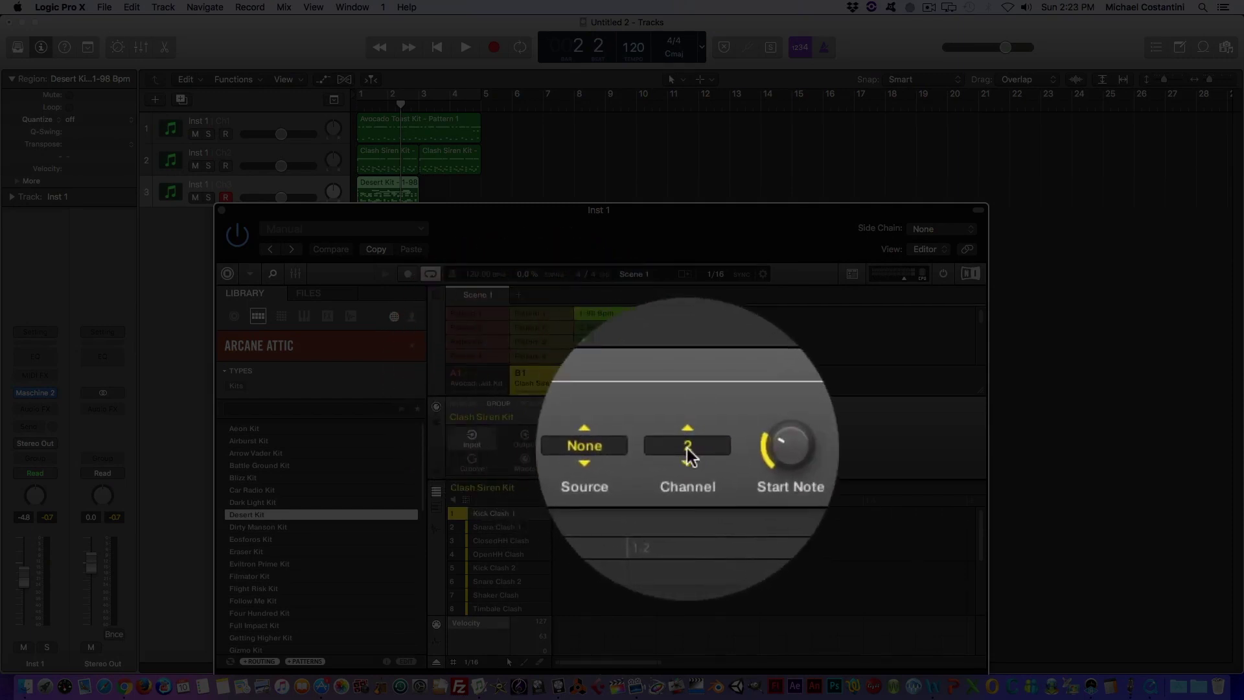
pyautogui.click(597, 375)
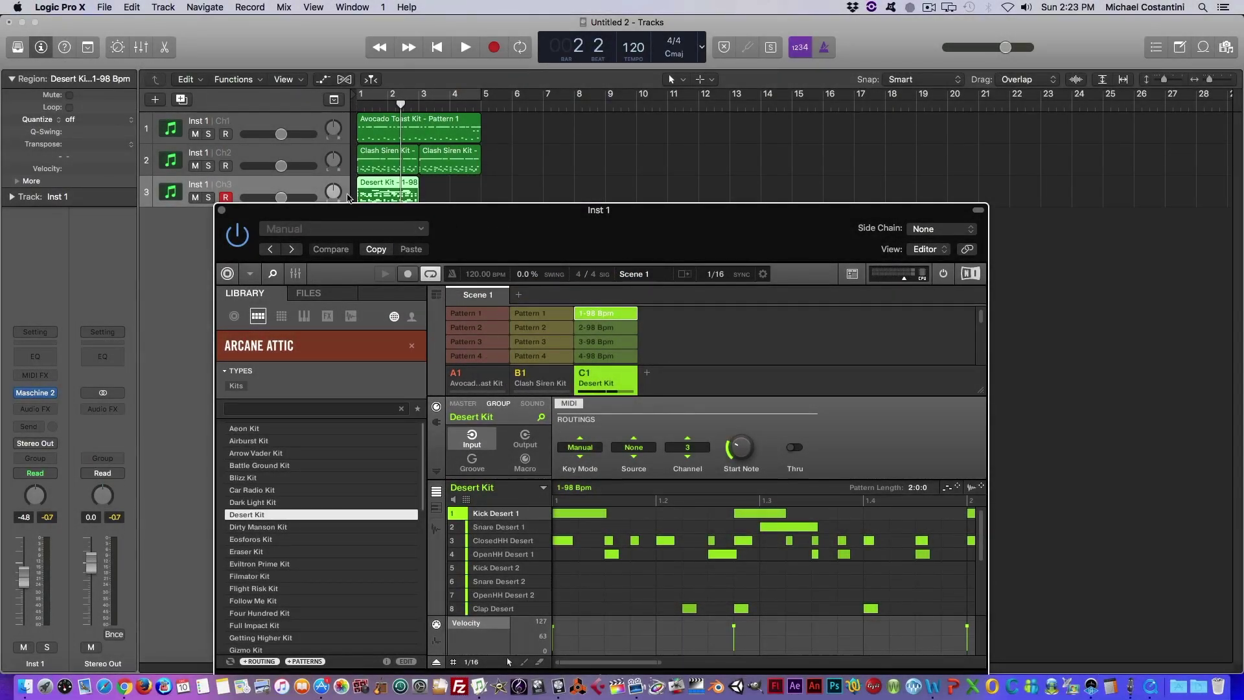
pyautogui.click(284, 125)
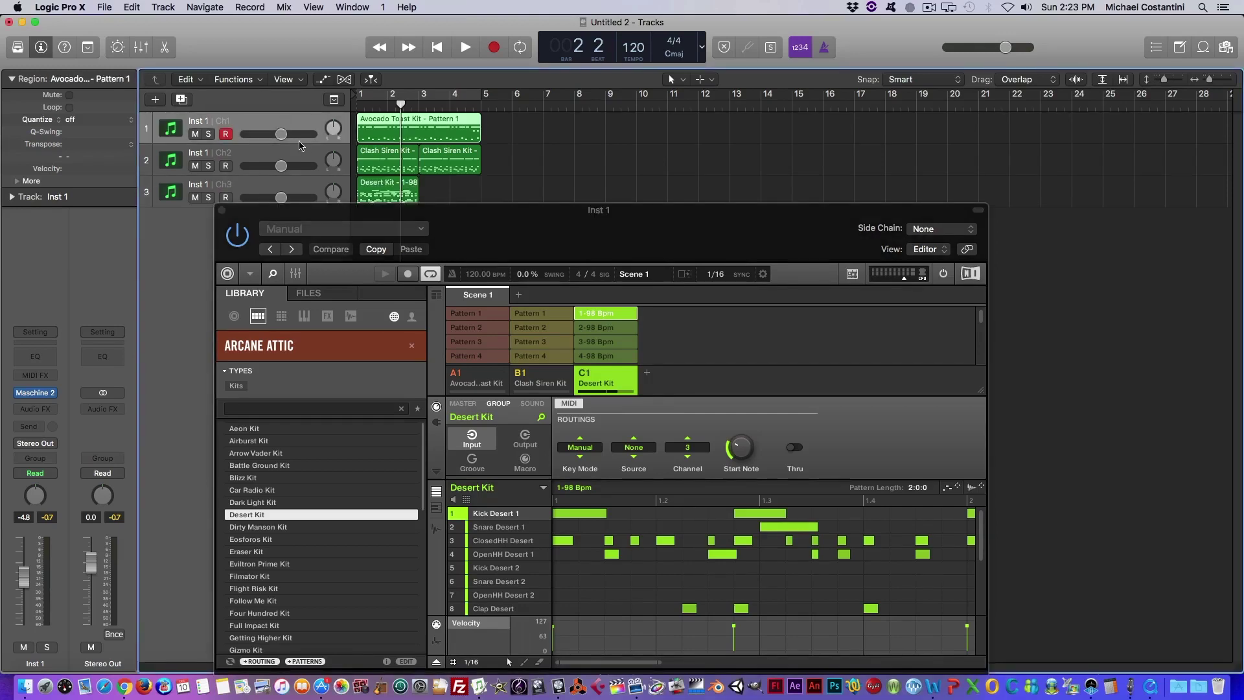
pyautogui.click(306, 164)
pyautogui.click(308, 185)
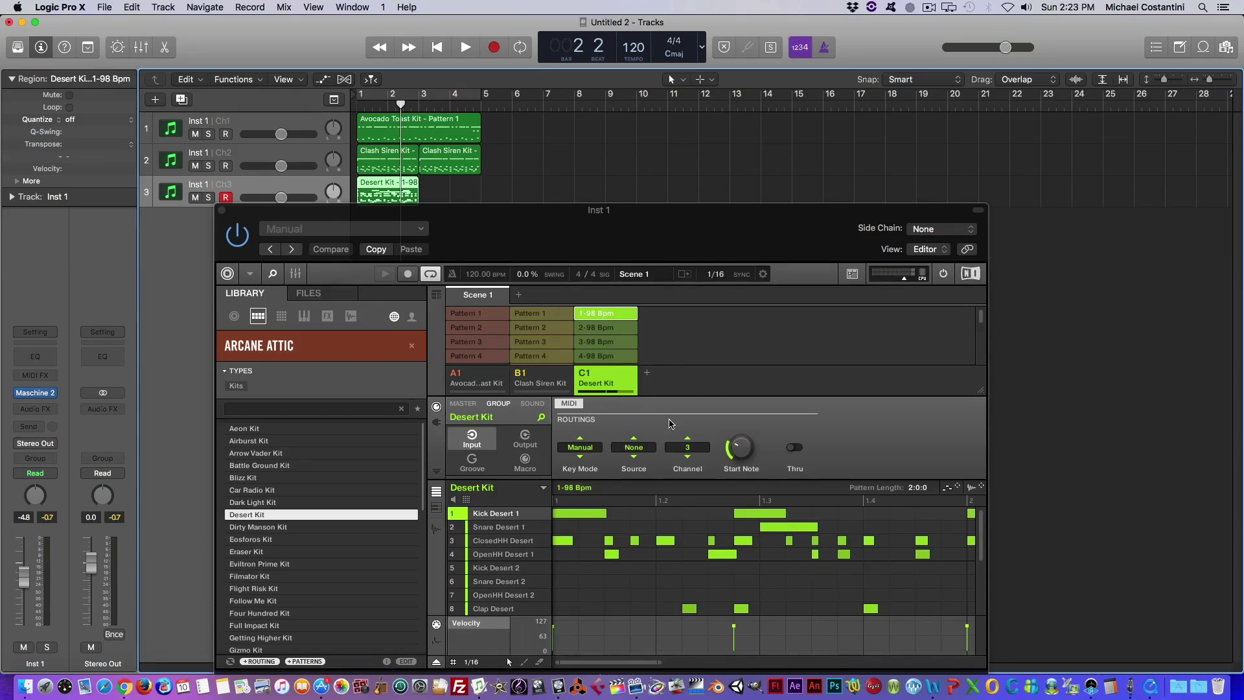
pyautogui.click(610, 317)
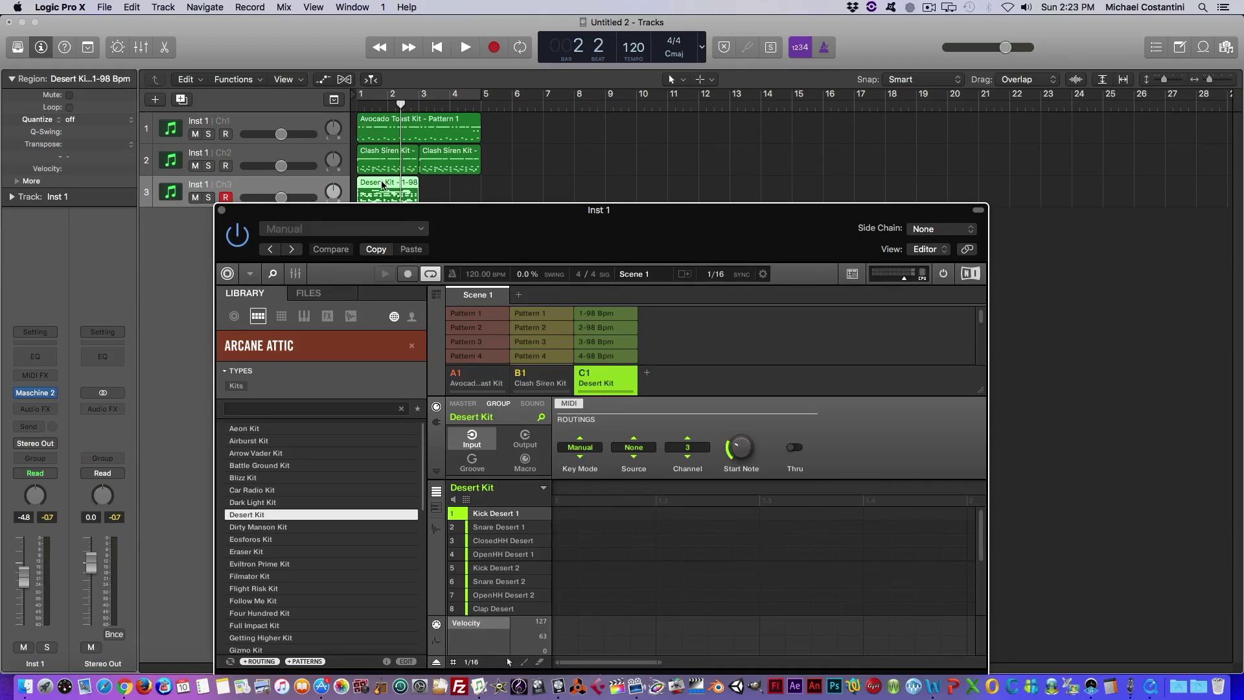
pyautogui.moveTo(383, 185); pyautogui.dragTo(444, 183)
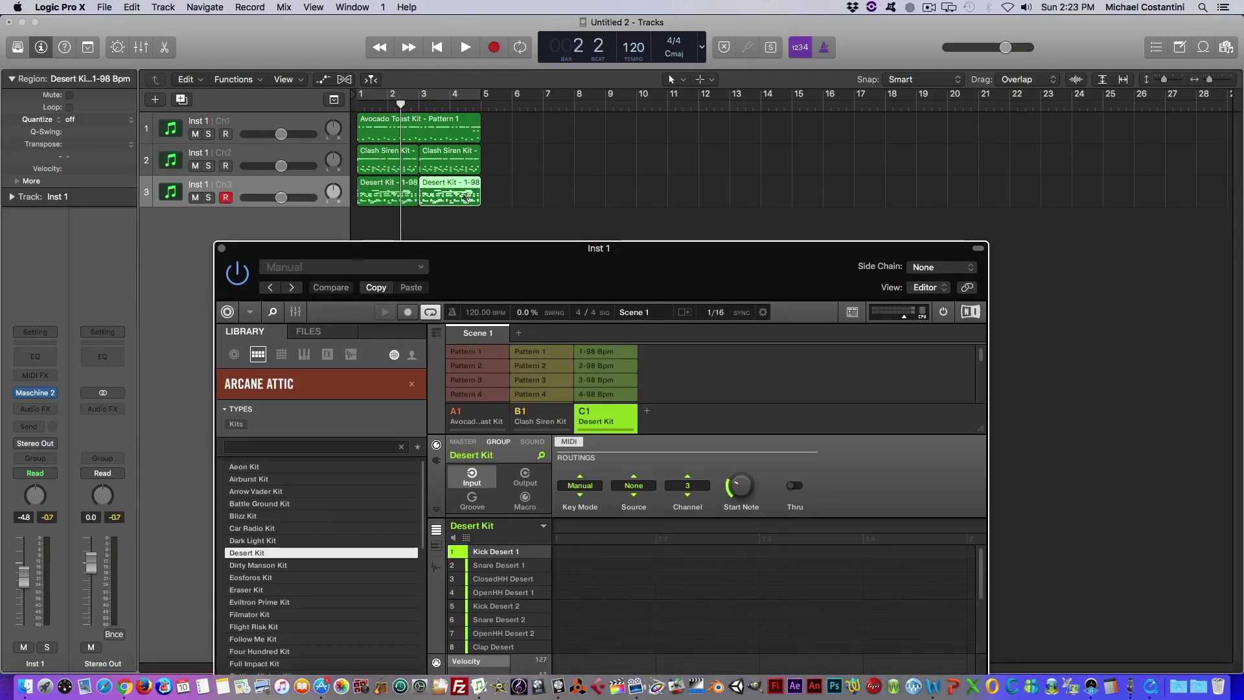
# - Play all three tracks from bar 1, stop, return to the project start, and move the Maschine window aside
pyautogui.click(358, 102)
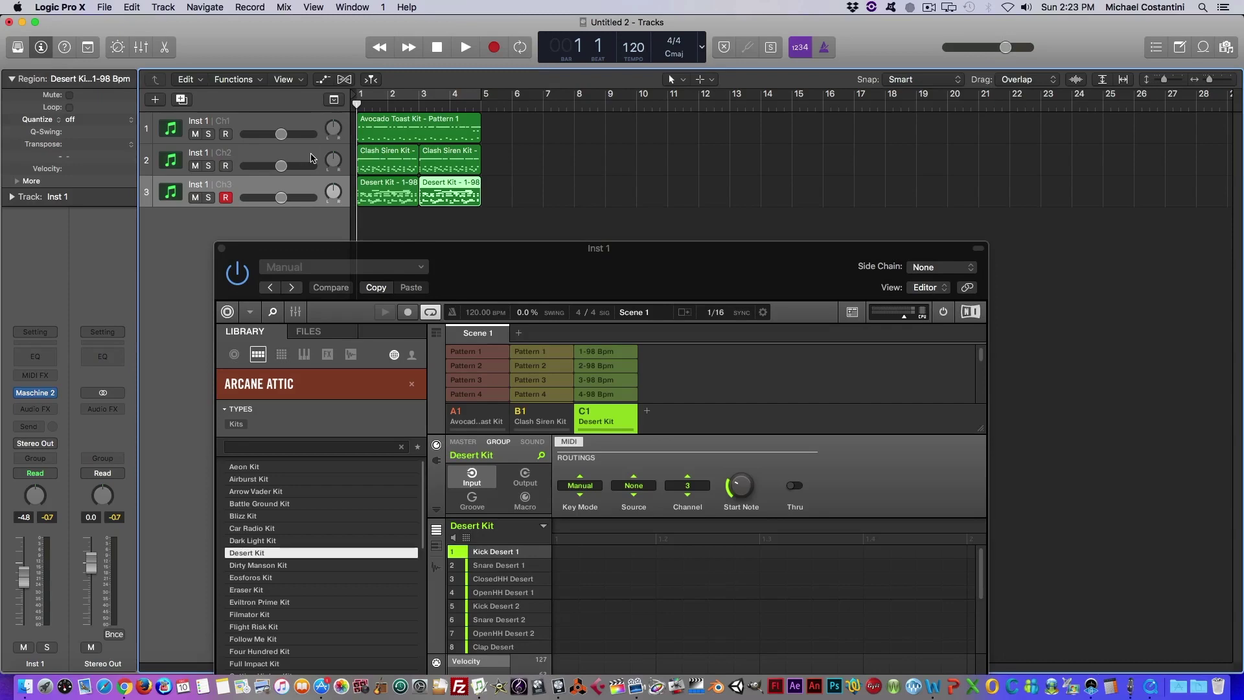
pyautogui.press('space')
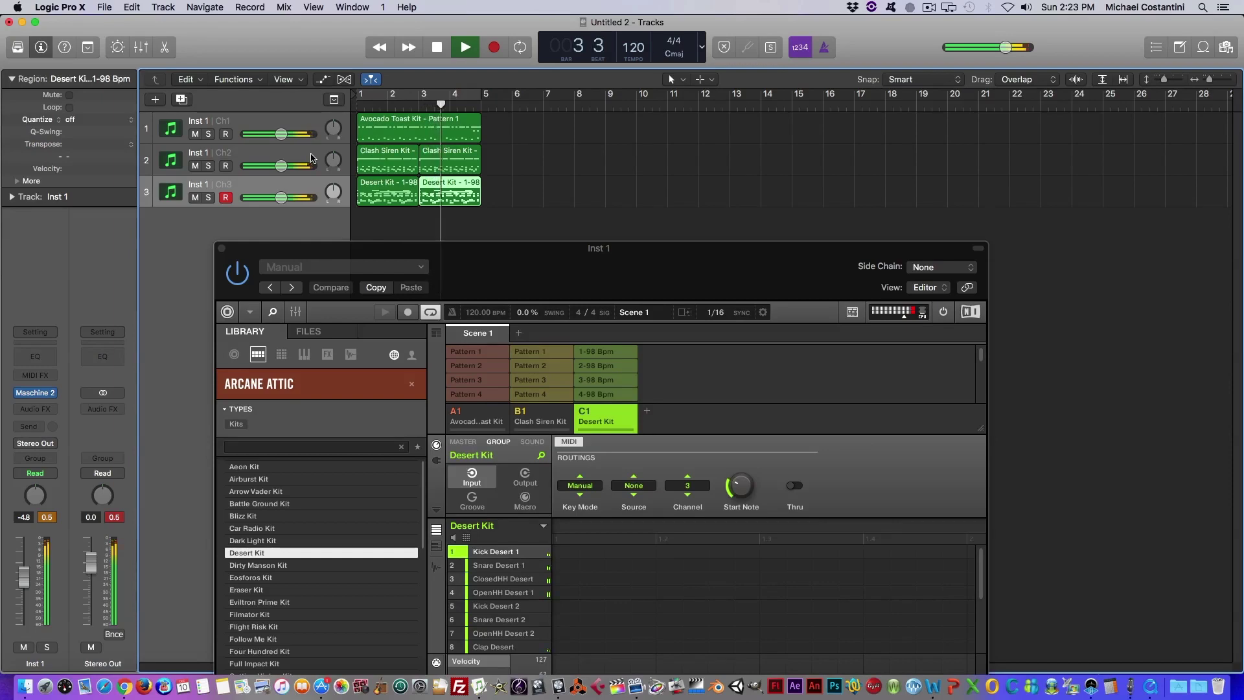
pyautogui.press('space')
pyautogui.press('Return')
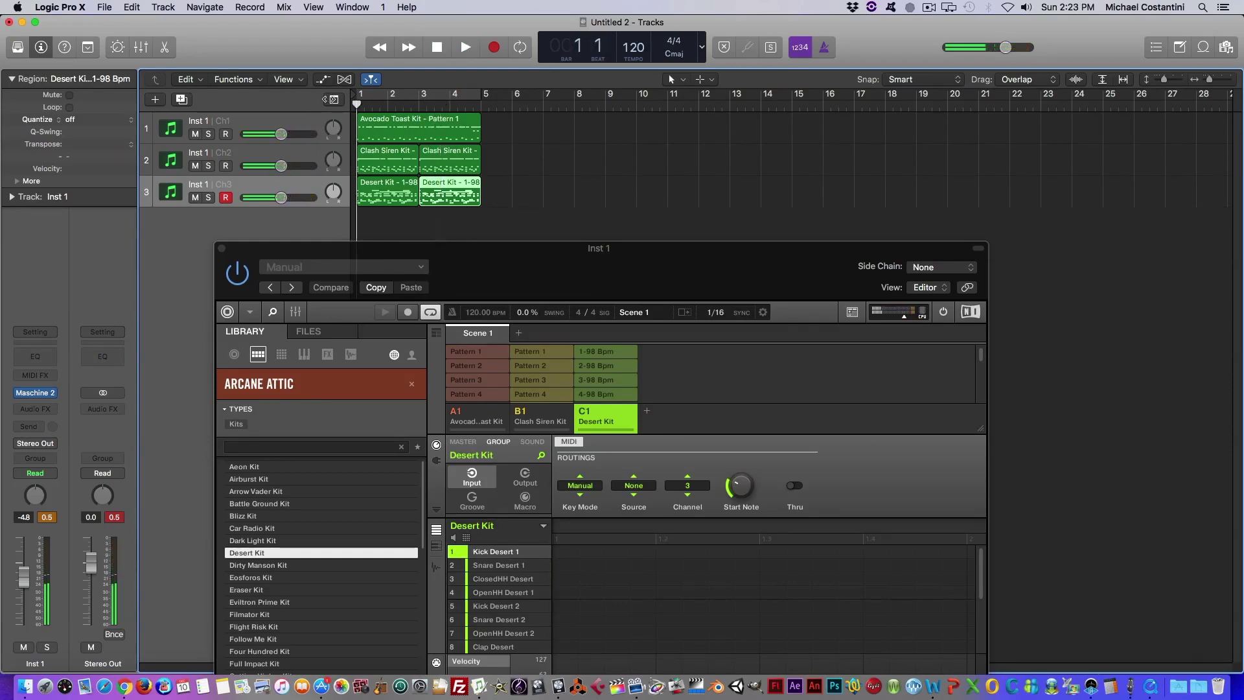
pyautogui.moveTo(458, 254); pyautogui.dragTo(552, 225)
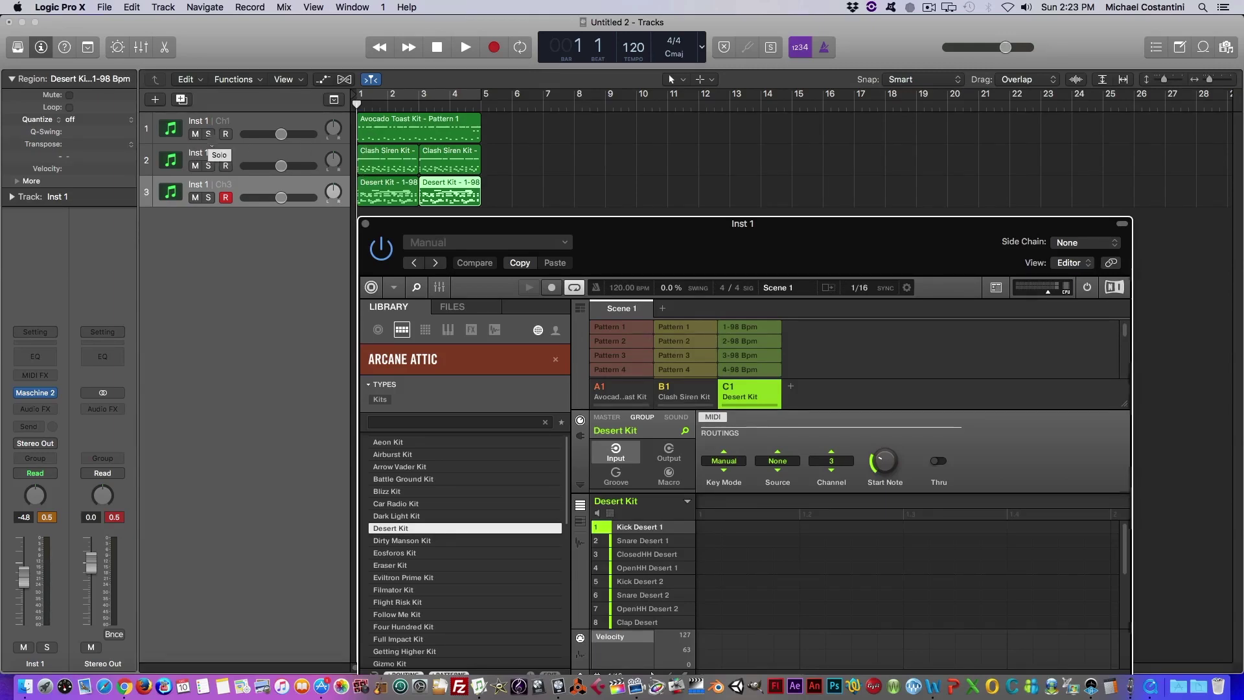
# - Cycle bars 1–5 and play with track 1 soloed, then unsolo it and mute and unmute all kit tracks
pyautogui.press('c')
pyautogui.click(207, 134)
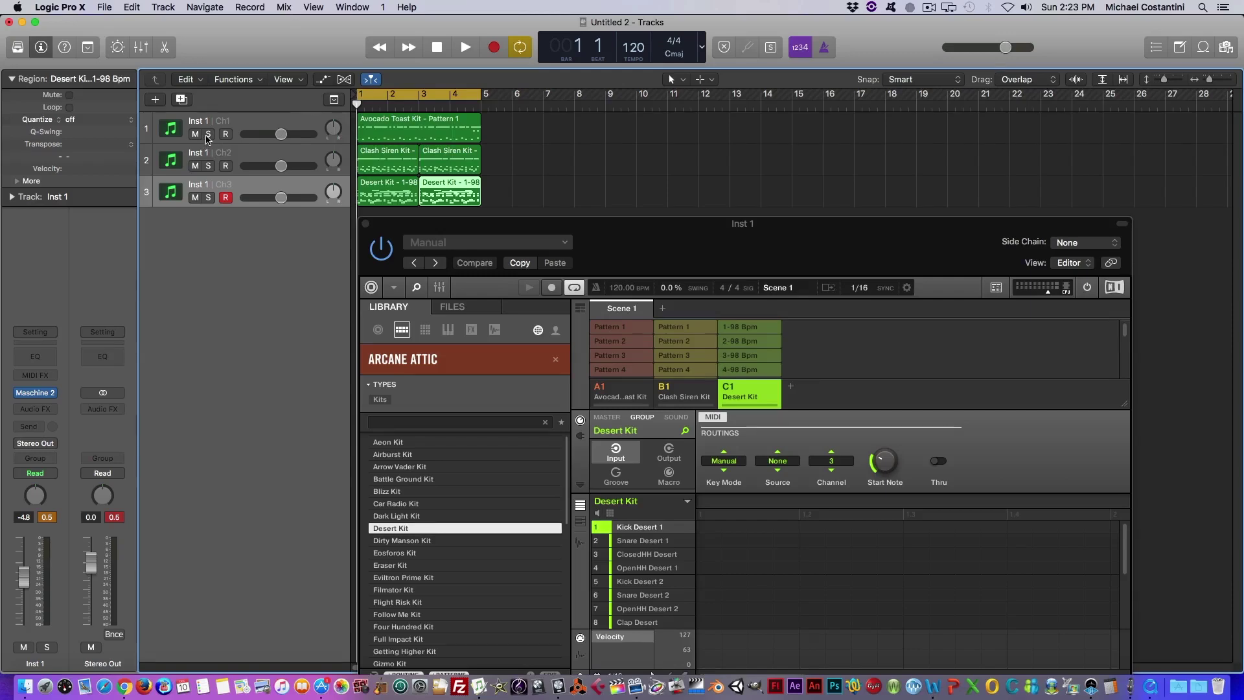
pyautogui.press('space')
pyautogui.click(208, 150)
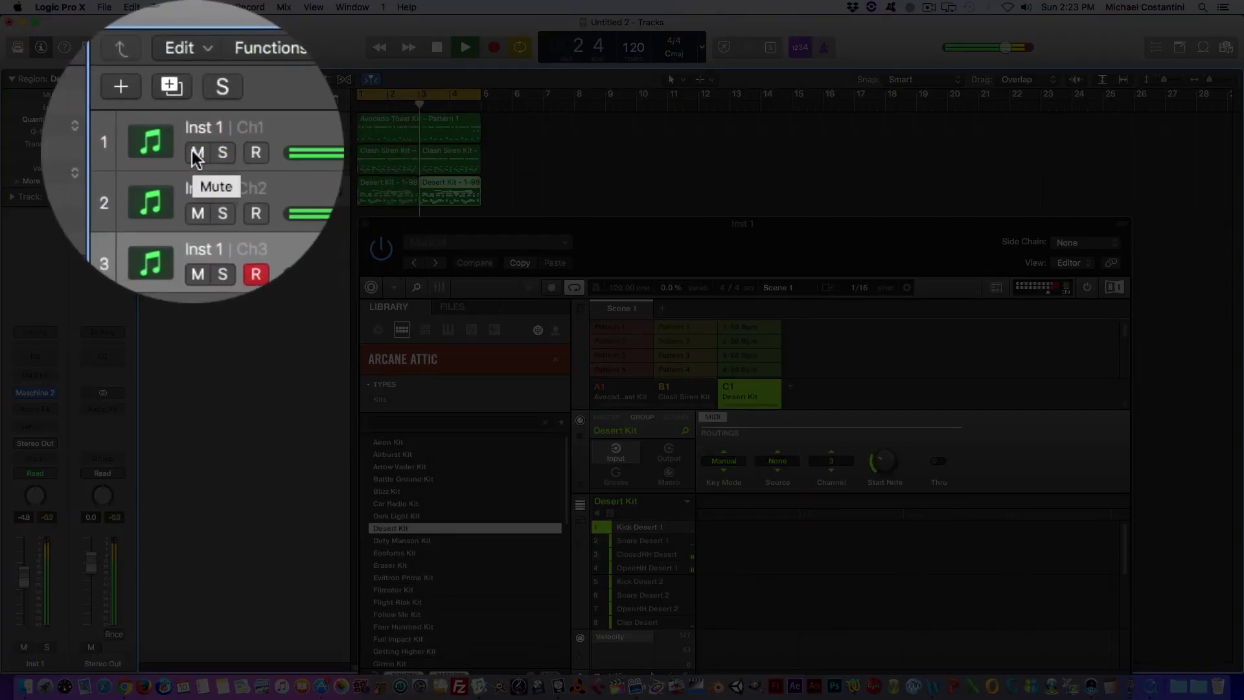
pyautogui.keyDown('alt'); pyautogui.click(192, 153); pyautogui.keyUp('alt')
pyautogui.keyDown('alt'); pyautogui.click(195, 134); pyautogui.keyUp('alt')
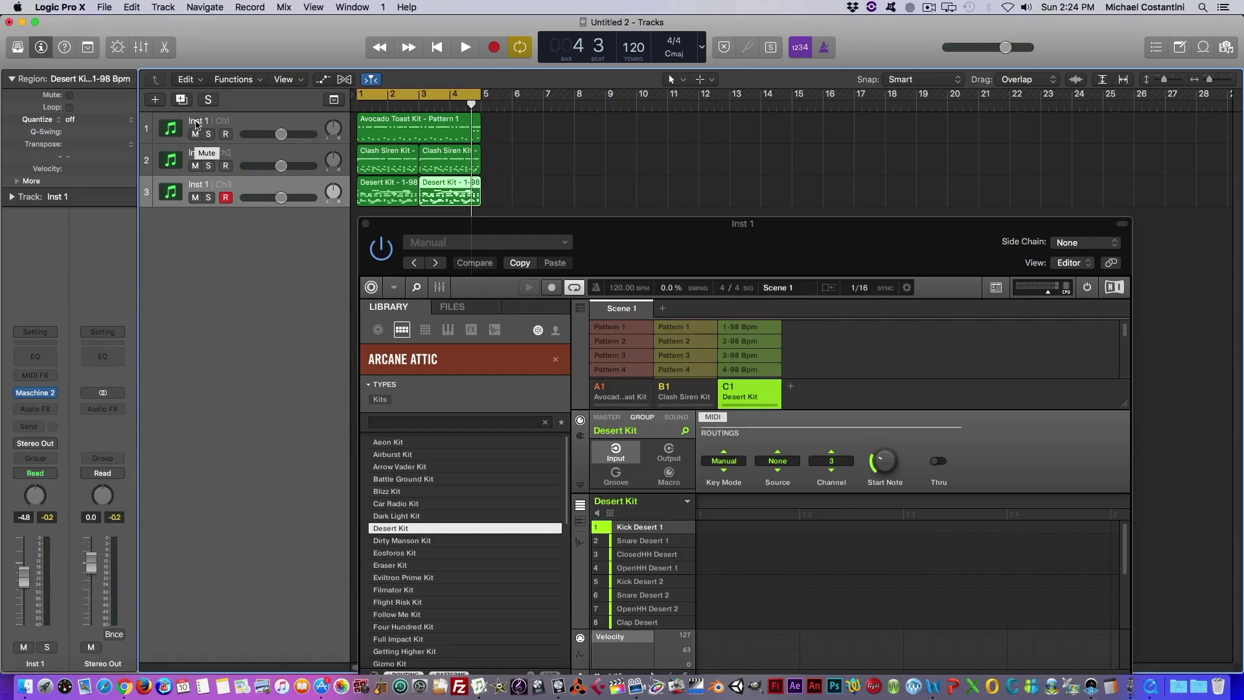
# - Select the Avocado Toast Kit track, mute and unmute it, and move the plugin window up-left
pyautogui.click(196, 123)
pyautogui.click(195, 134)
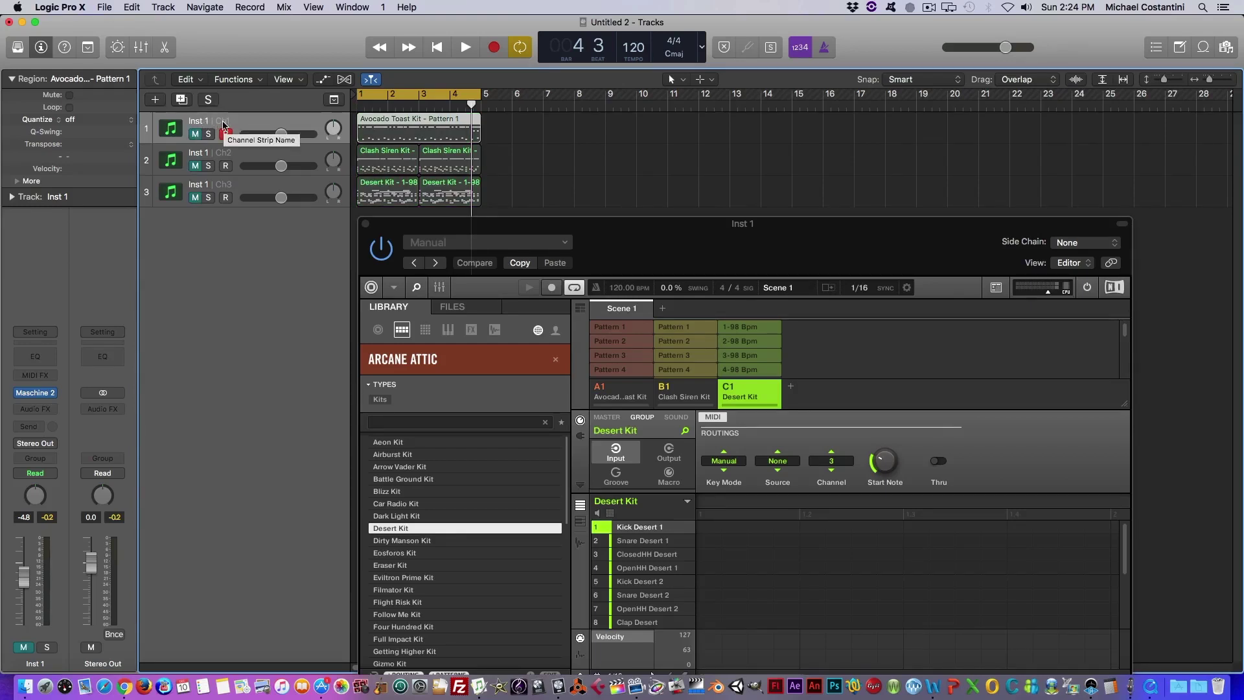
pyautogui.click(196, 134)
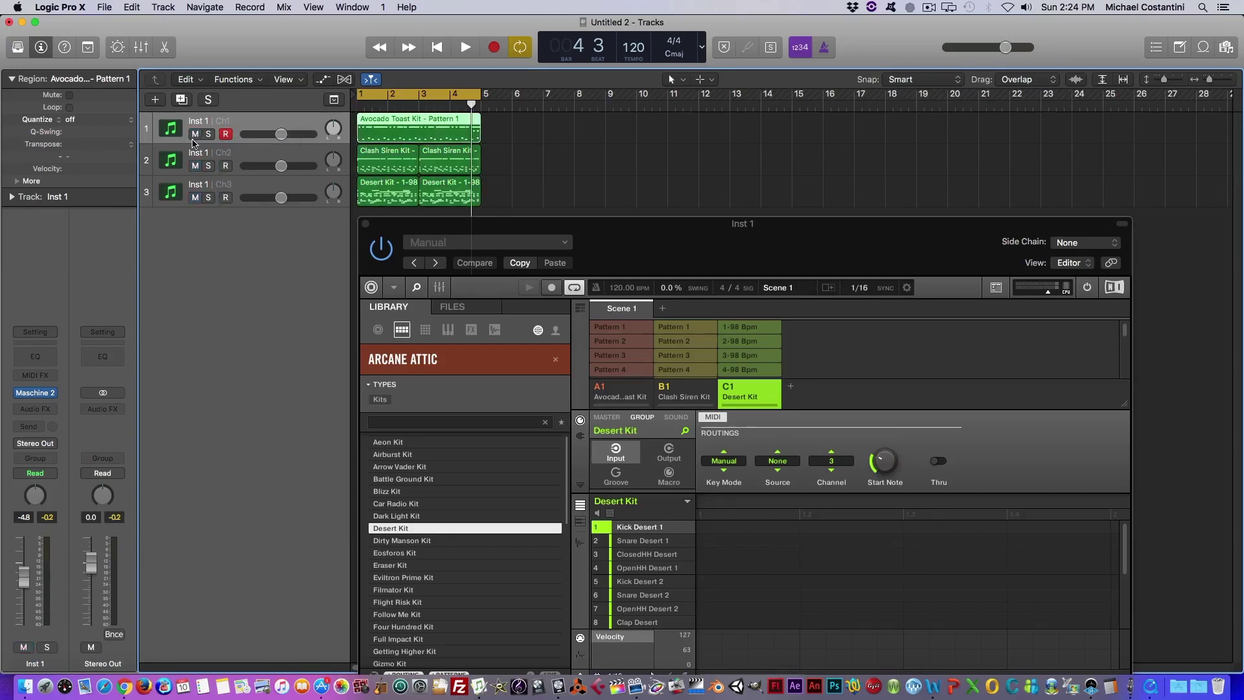
pyautogui.moveTo(414, 226); pyautogui.dragTo(276, 214)
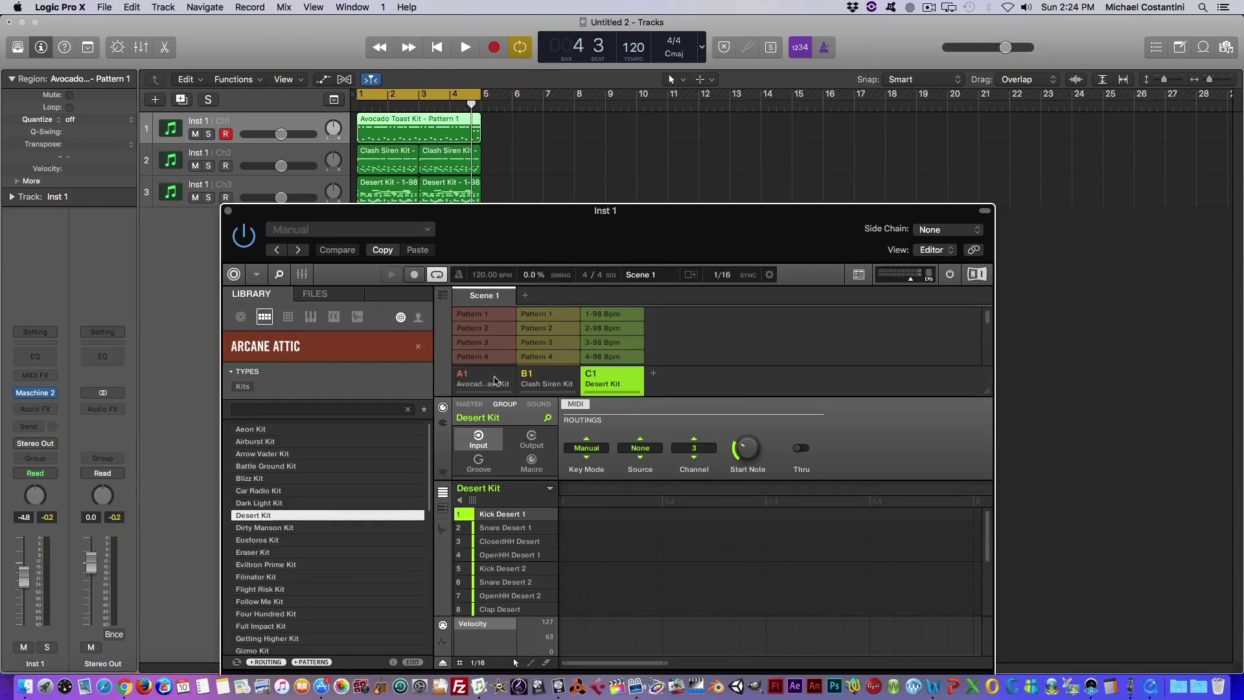
# - Show the Avocado Toast Kit group and play the project from bar 1, then stop
pyautogui.click(493, 381)
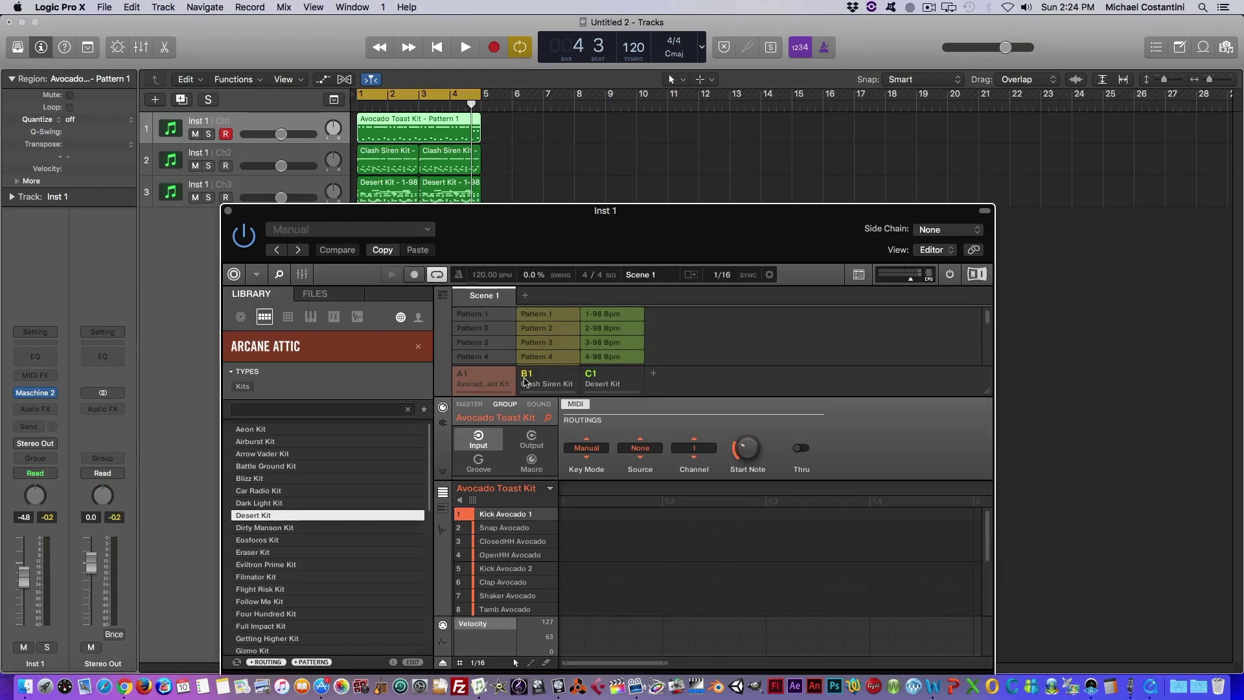
pyautogui.press('space')
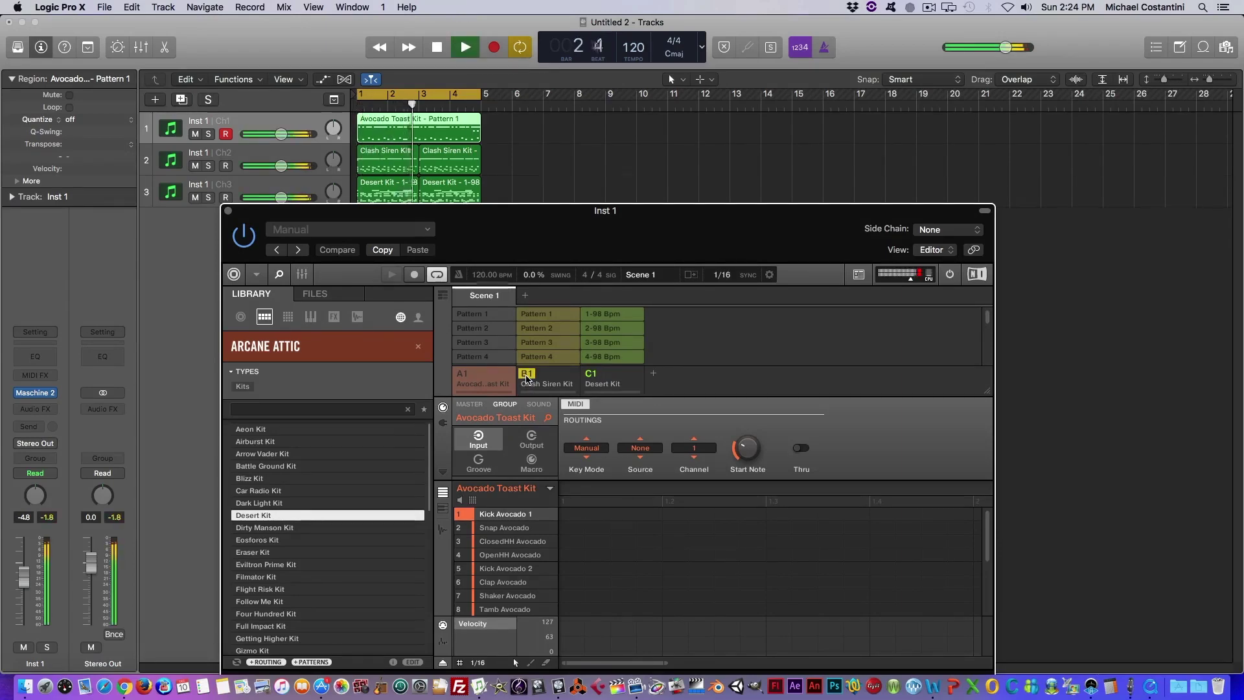
pyautogui.press('space')
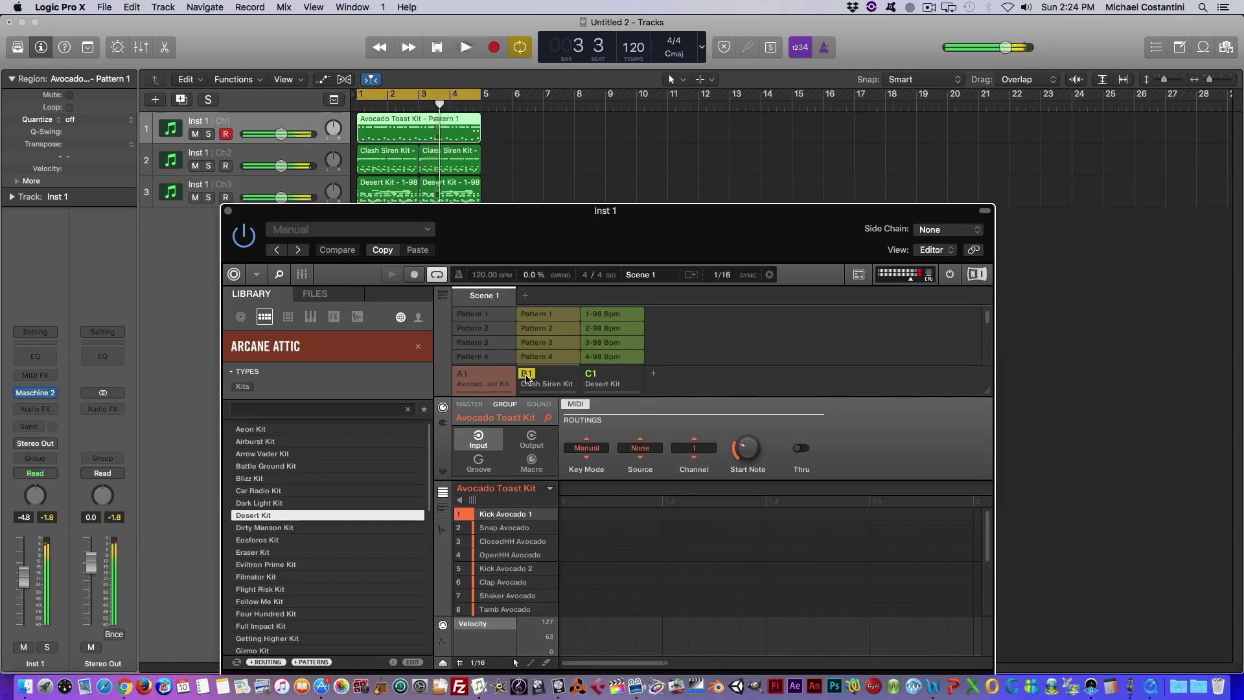
# - Audition the Desert Kit and Clash Siren Kit groups during playback, then stop
pyautogui.click(592, 379)
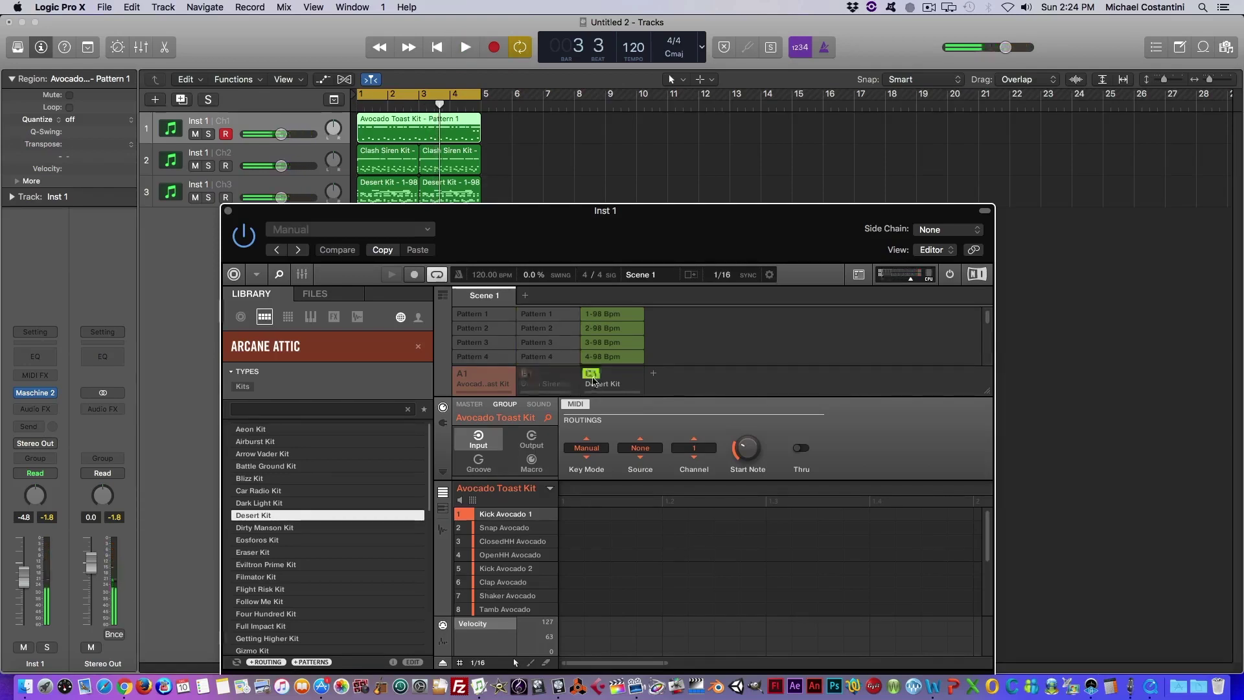
pyautogui.press('space')
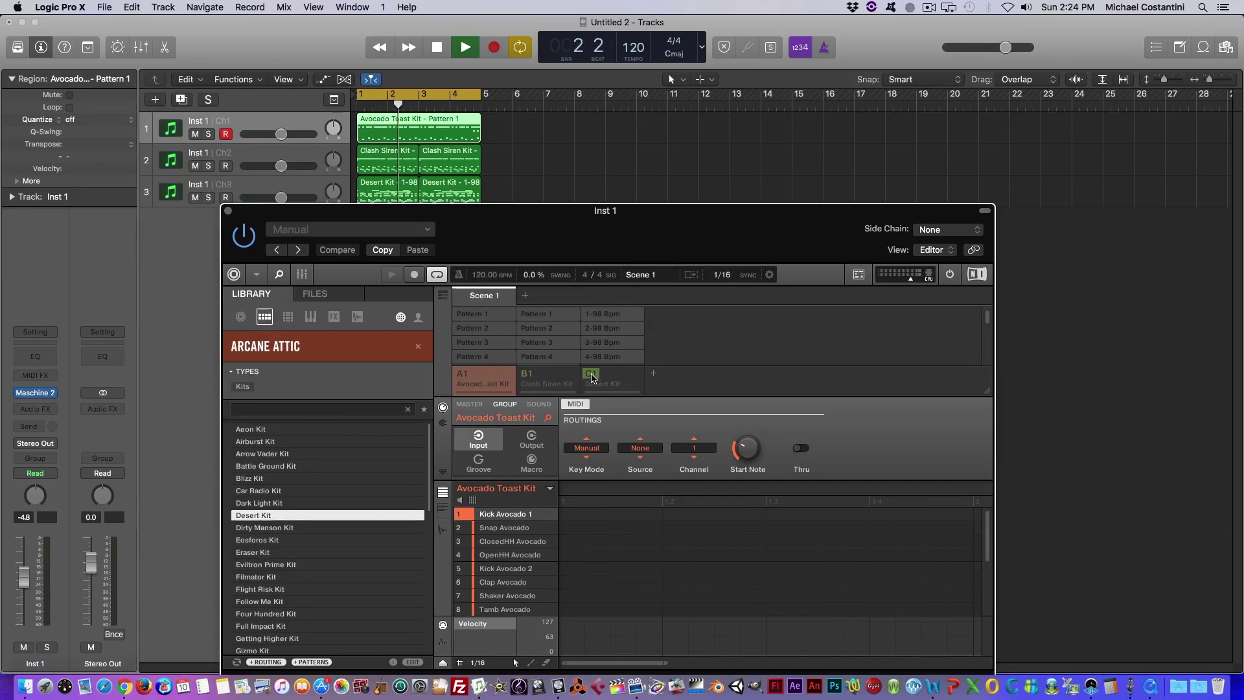
pyautogui.click(592, 379)
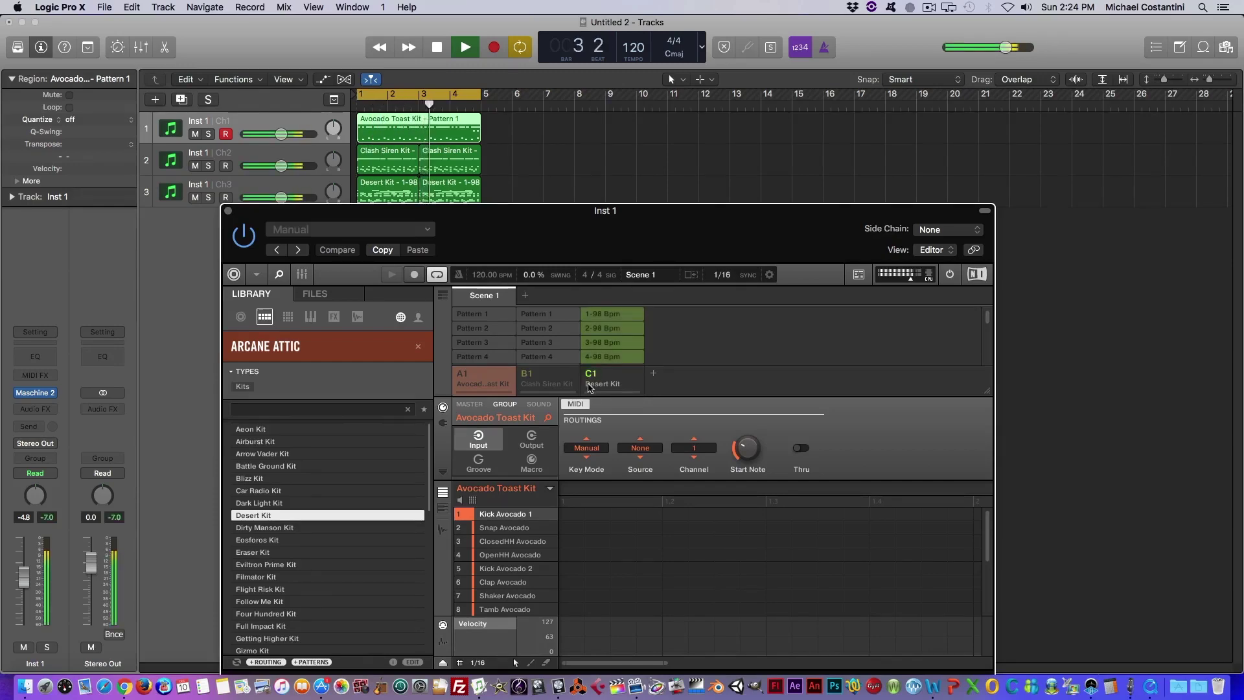
pyautogui.click(530, 379)
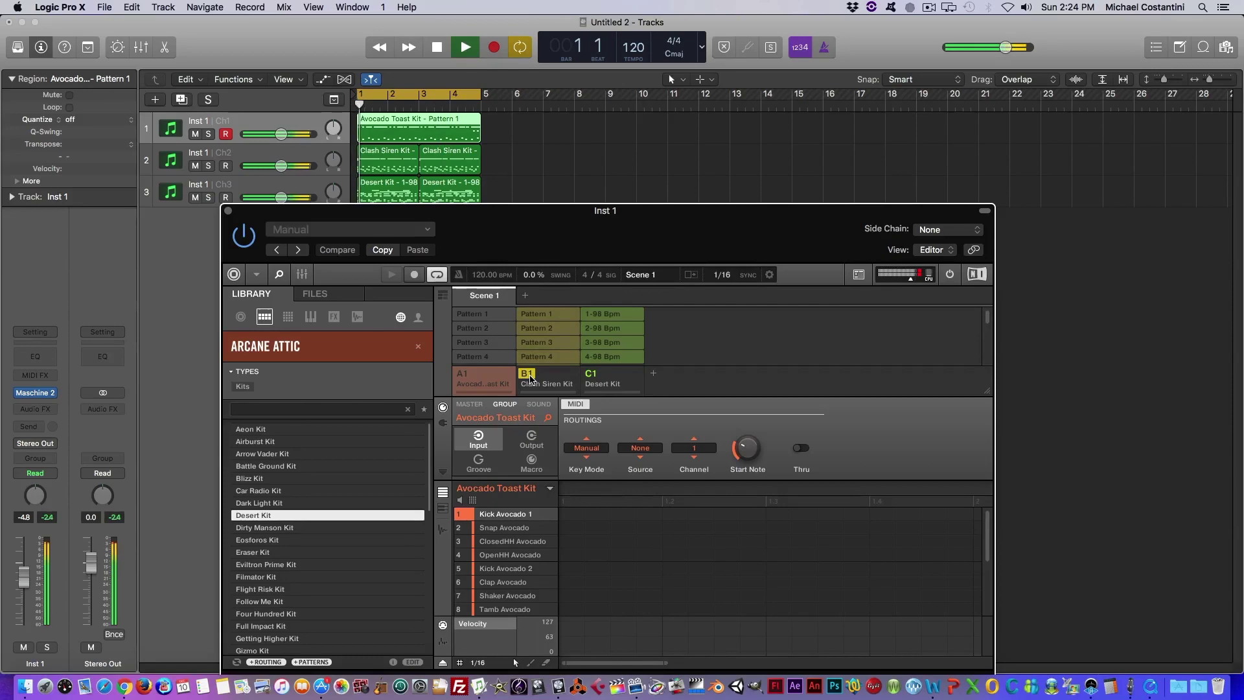
pyautogui.press('space')
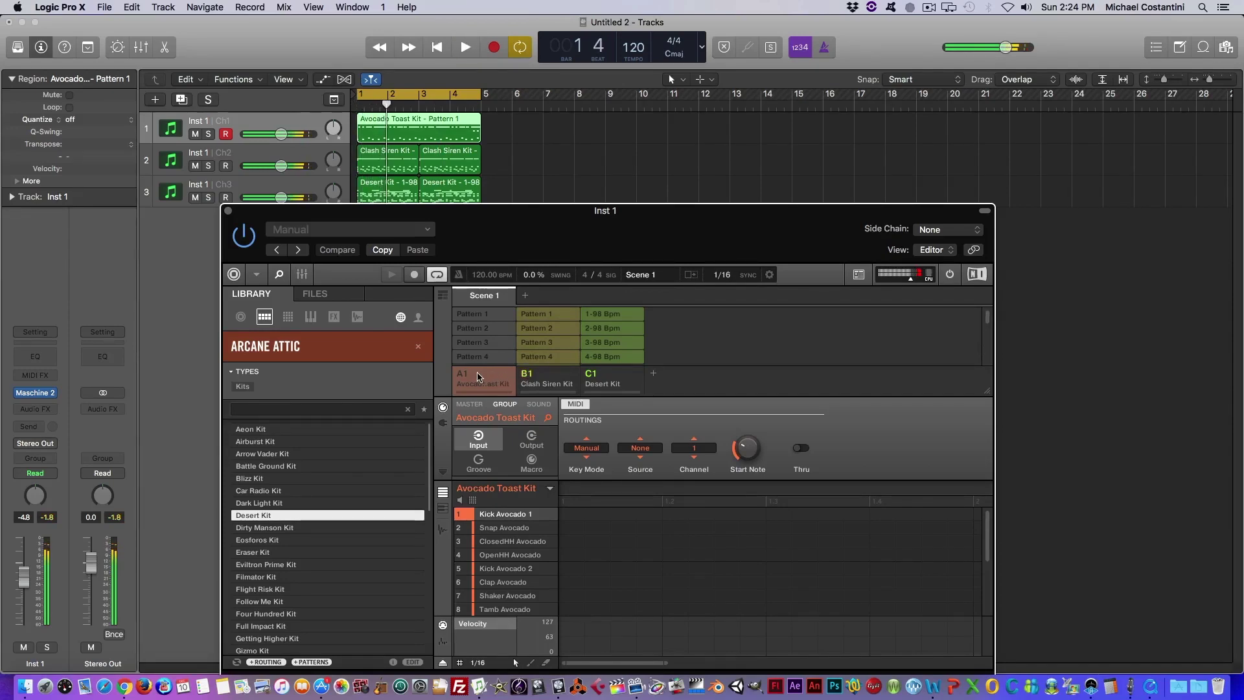
# - Reselect the Avocado Toast Kit group, play it briefly, and move the plugin window up-right
pyautogui.click(466, 378)
pyautogui.press('space')
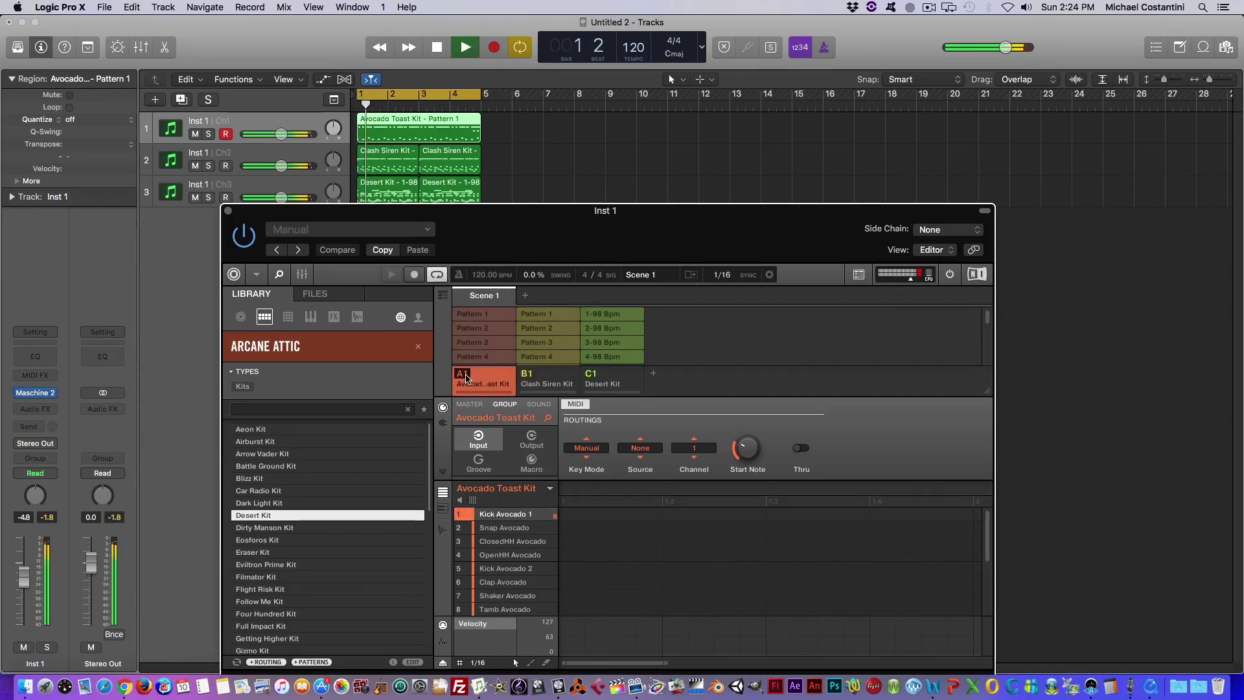
pyautogui.press('space')
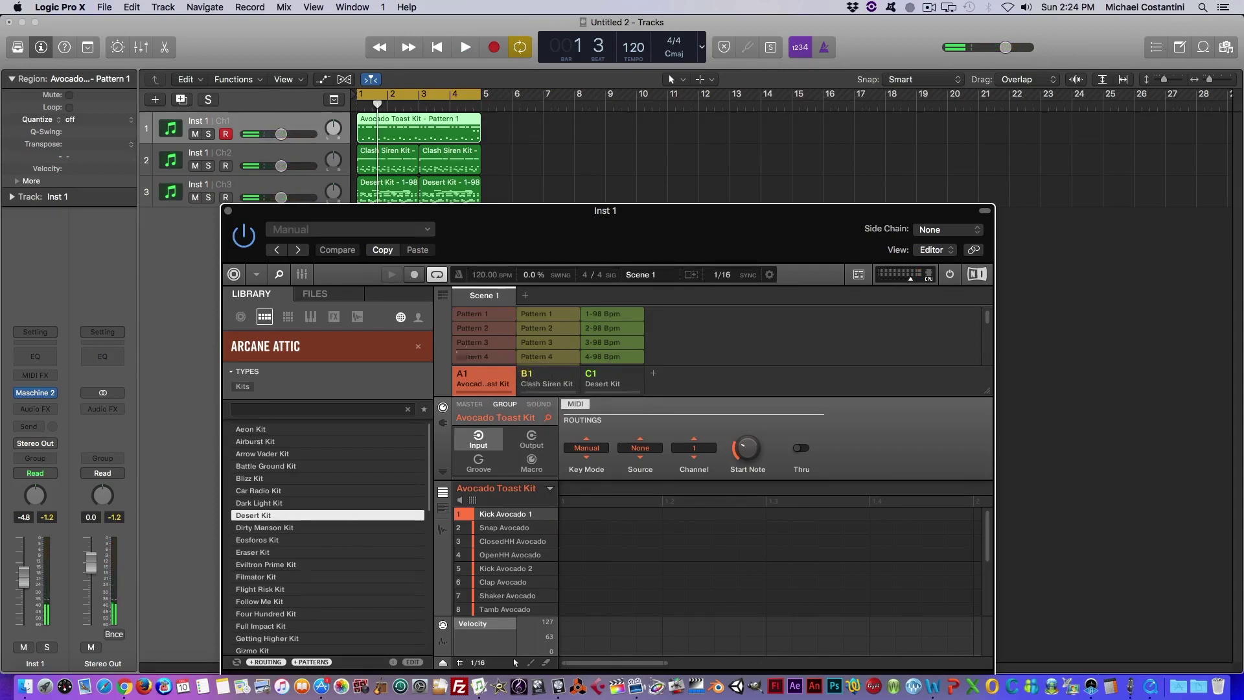
pyautogui.moveTo(408, 214); pyautogui.dragTo(477, 177)
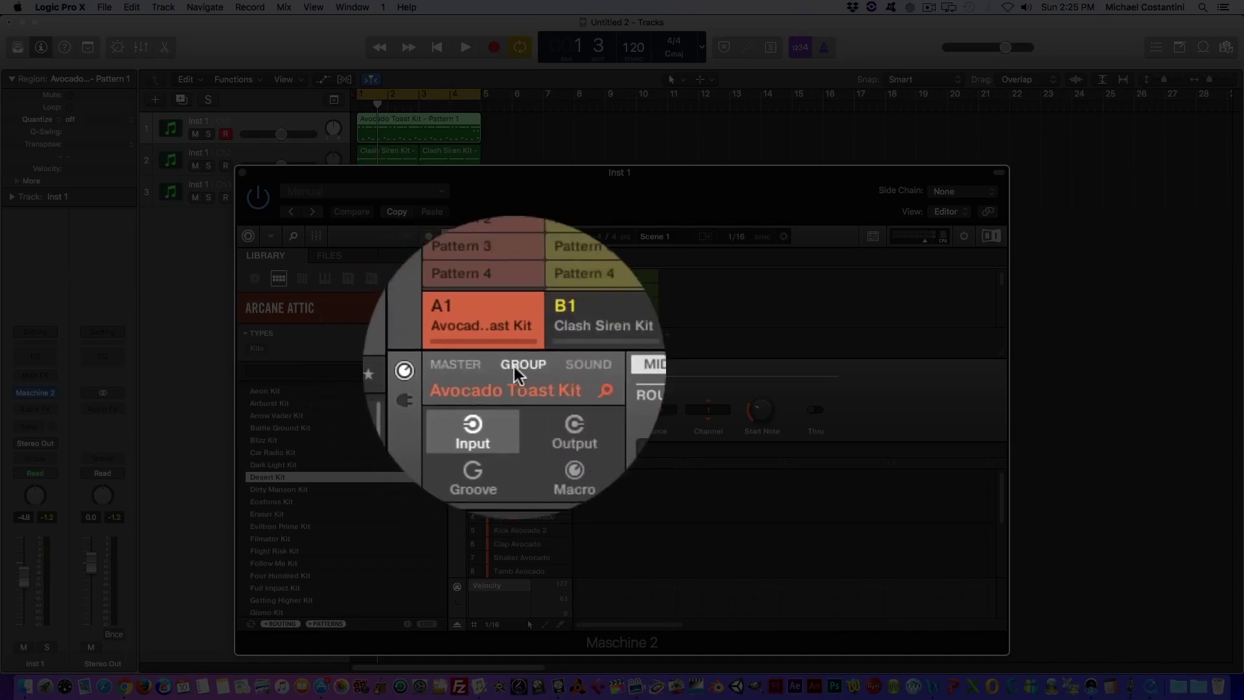
# - Change the Avocado Toast Kit group's output destination from Master to Ext. 1
pyautogui.click(545, 400)
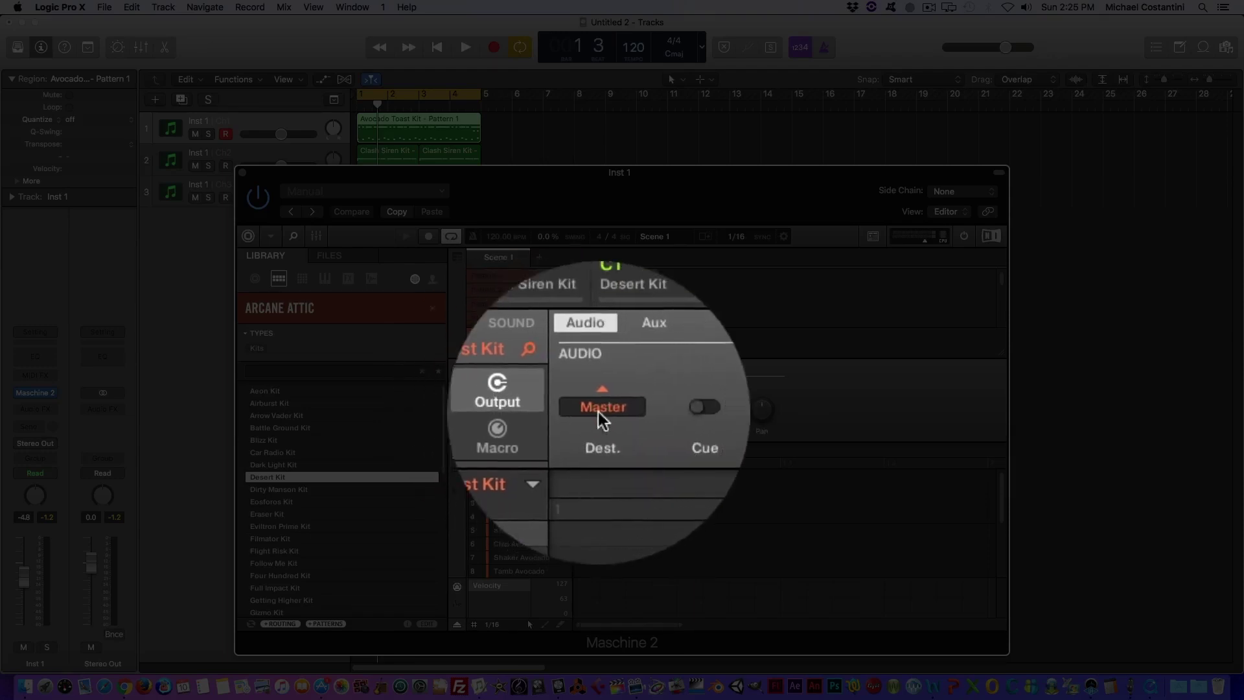
pyautogui.click(601, 411)
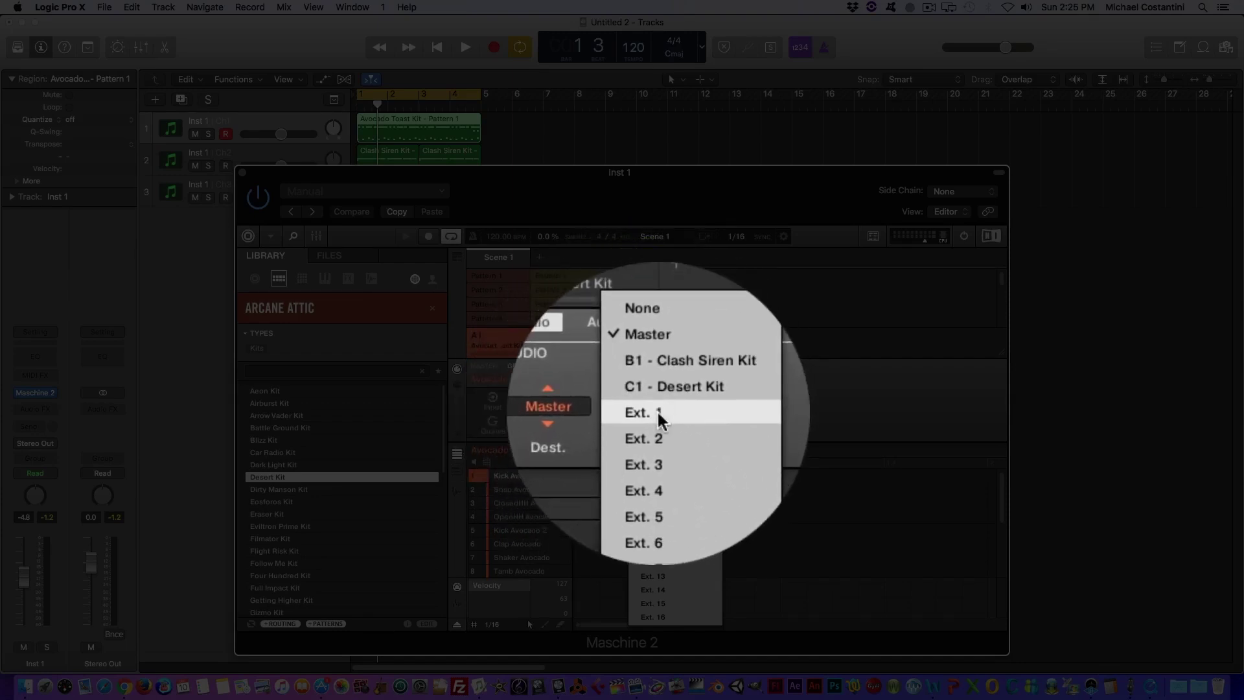
pyautogui.click(655, 410)
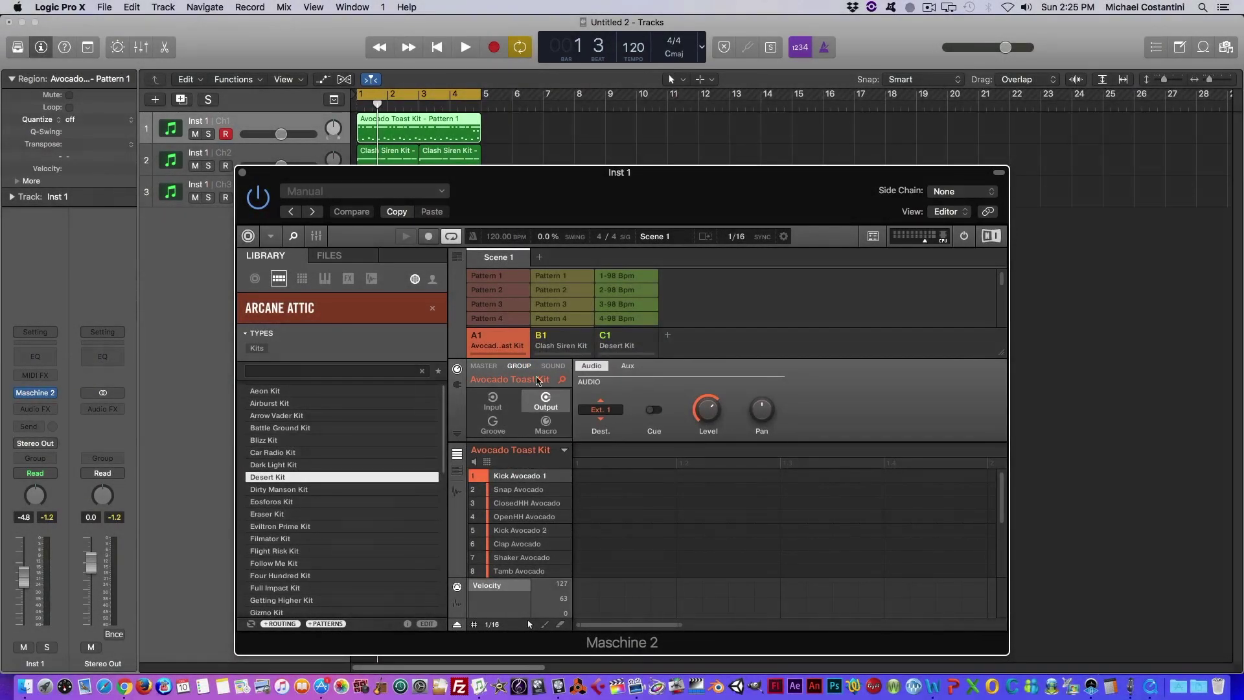
pyautogui.click(552, 342)
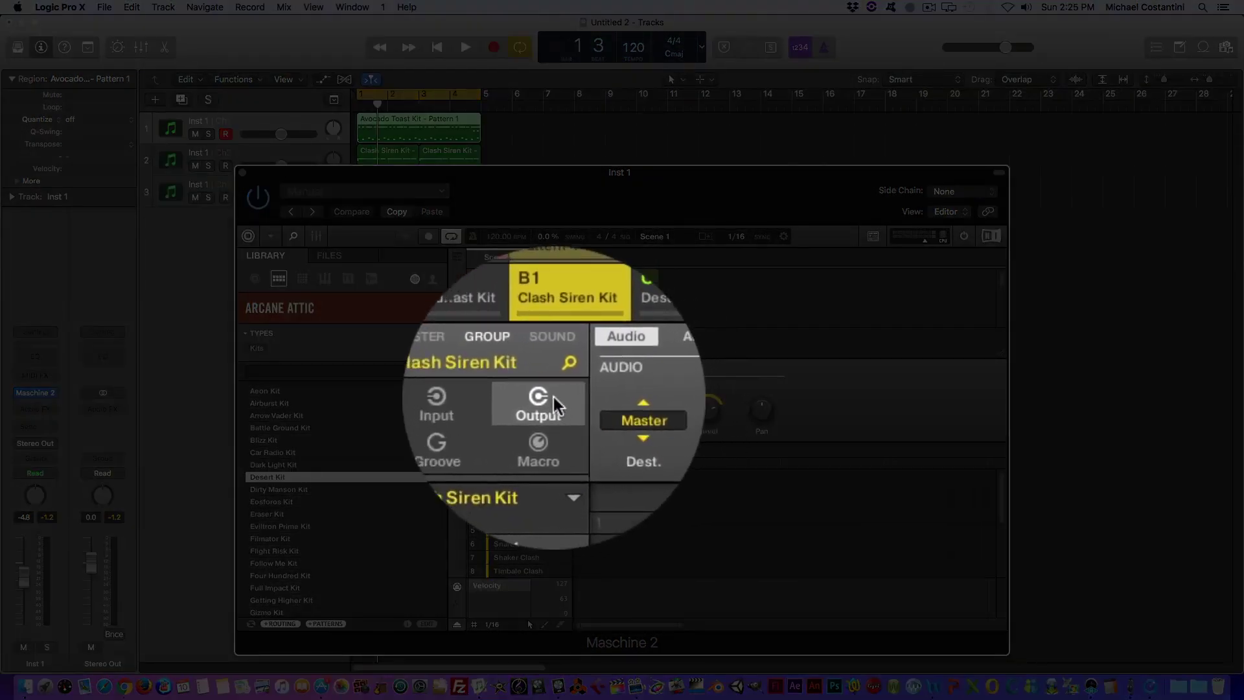
# - Send the Clash Siren Kit output to Ext. 2 and the Desert Kit output to Ext. 3
pyautogui.click(604, 409)
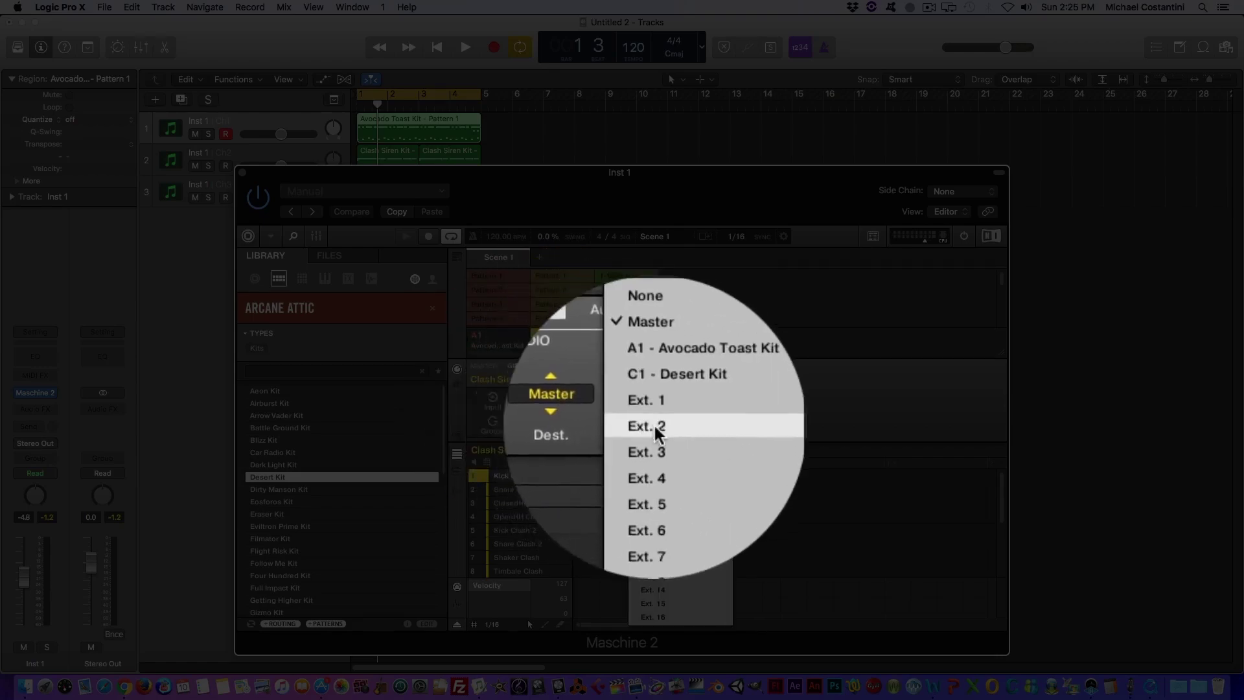
pyautogui.click(655, 426)
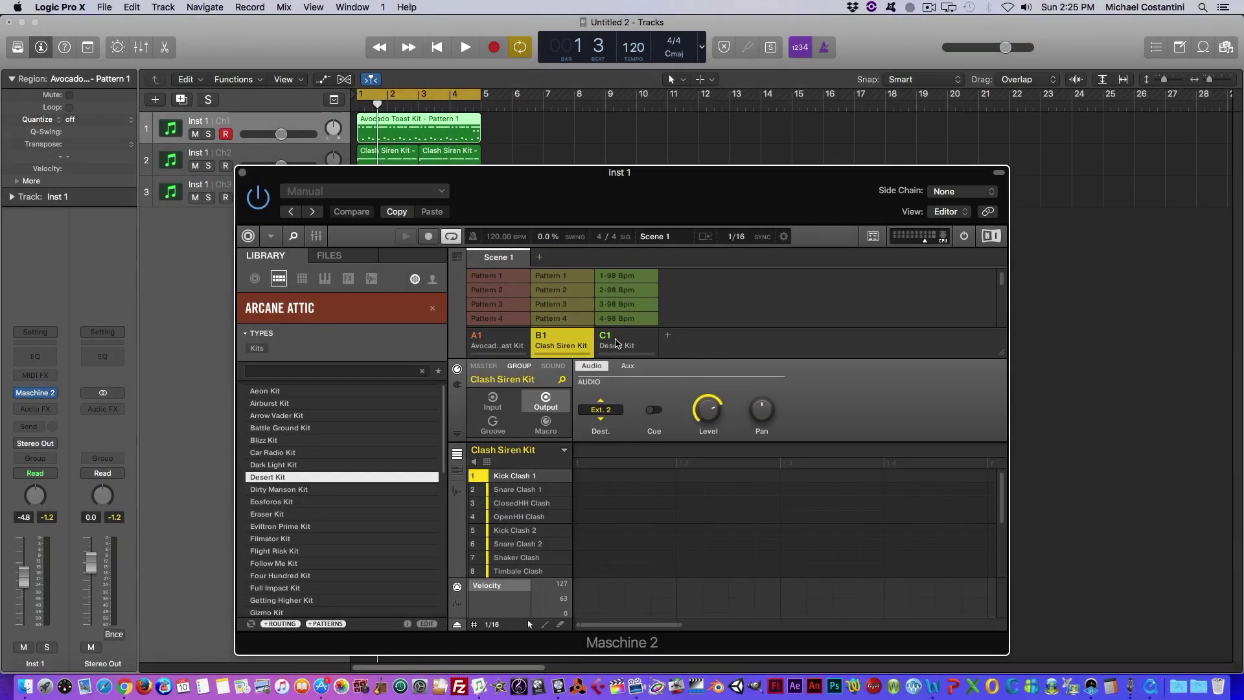
pyautogui.click(616, 343)
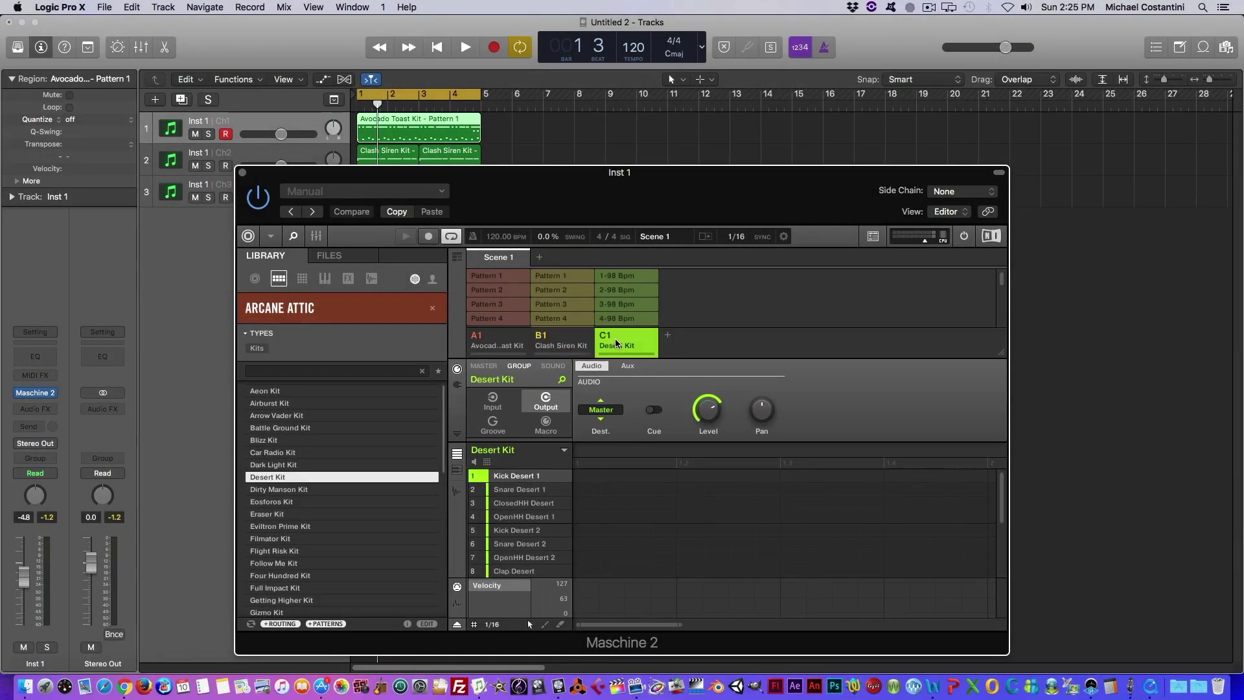
pyautogui.click(600, 412)
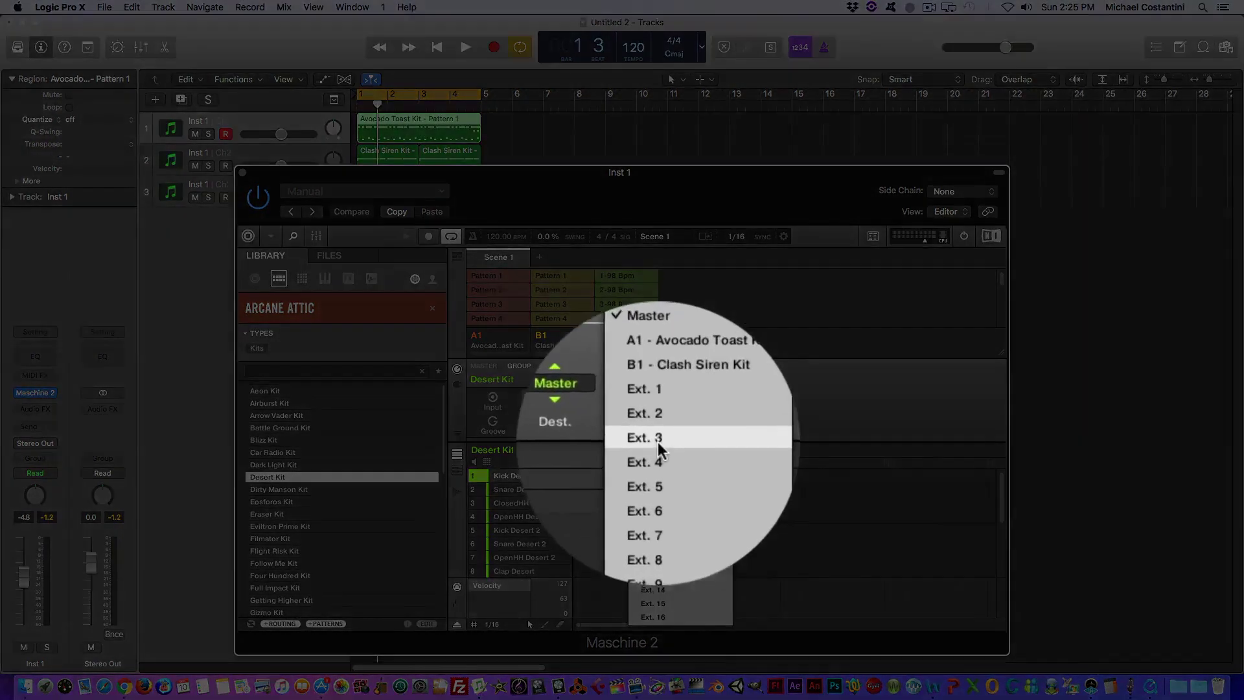
pyautogui.click(659, 440)
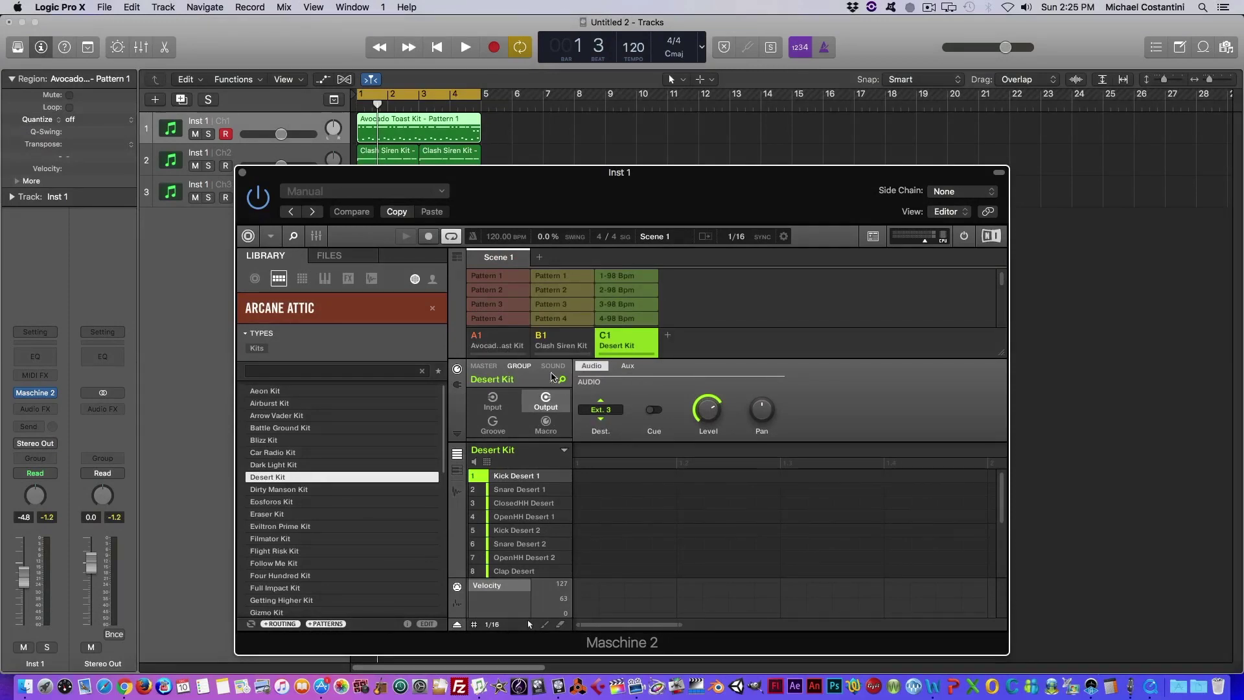
# - Verify each group's output across A1, B1 and C1, ending on Avocado Toast, and shift the window right
pyautogui.click(506, 341)
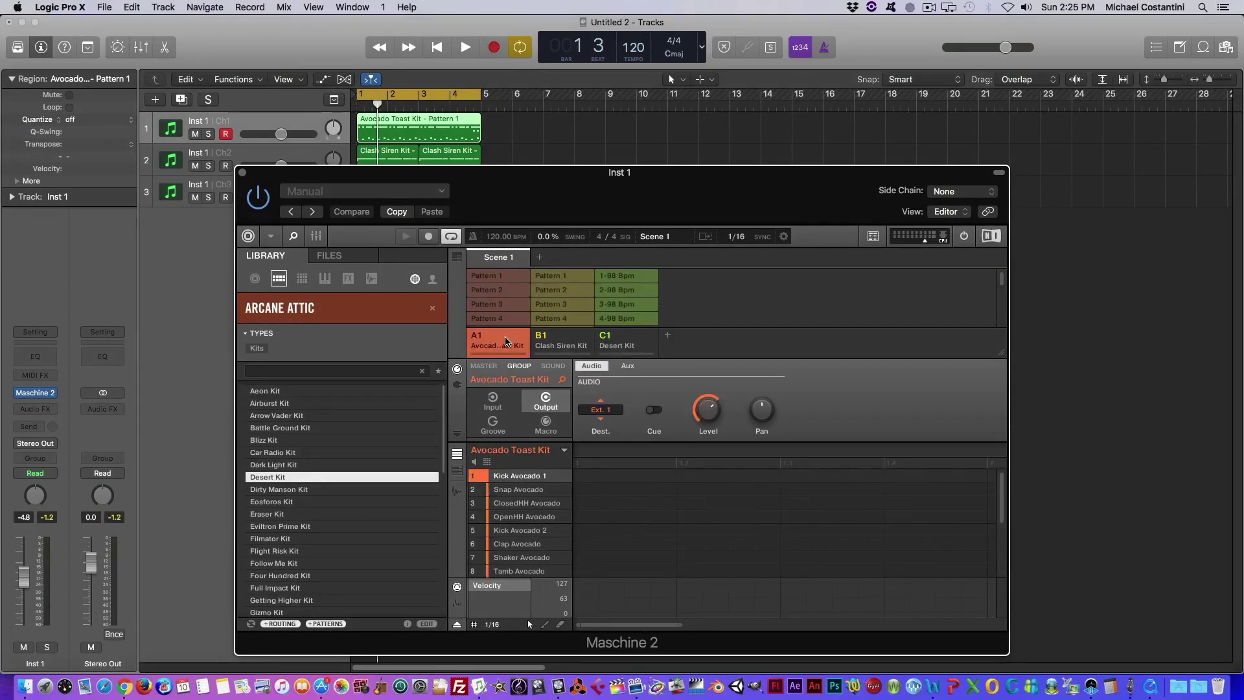
pyautogui.click(560, 341)
pyautogui.click(618, 345)
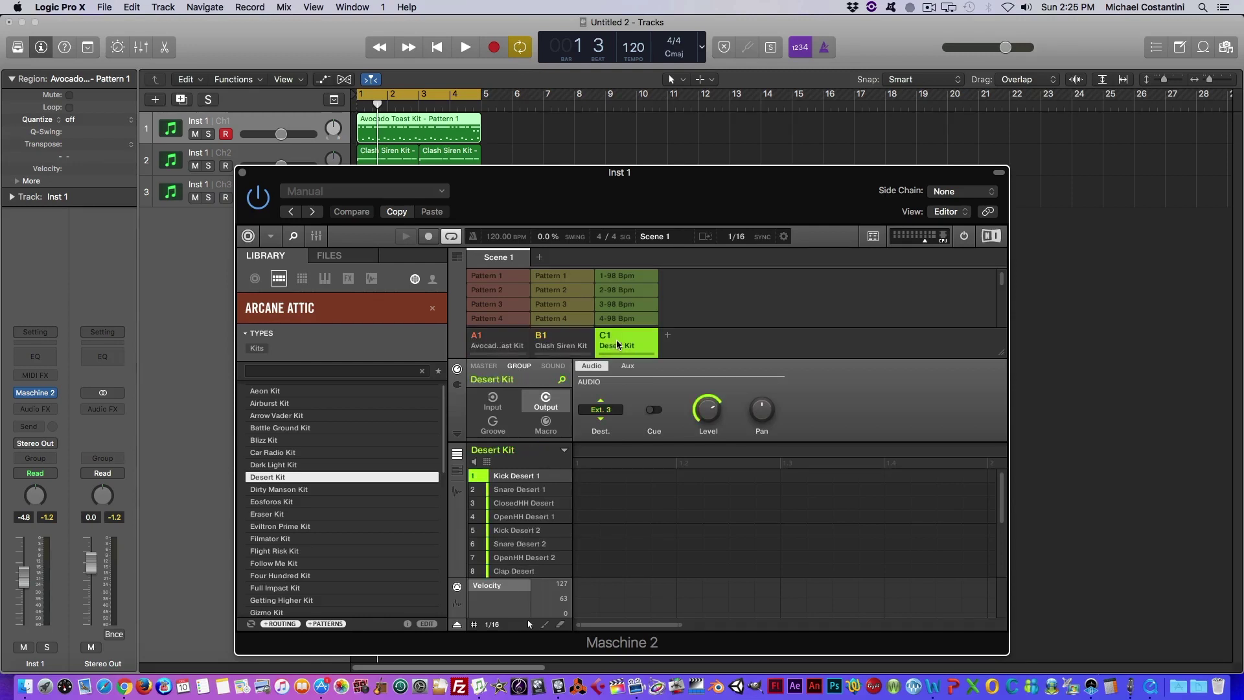
pyautogui.click(494, 339)
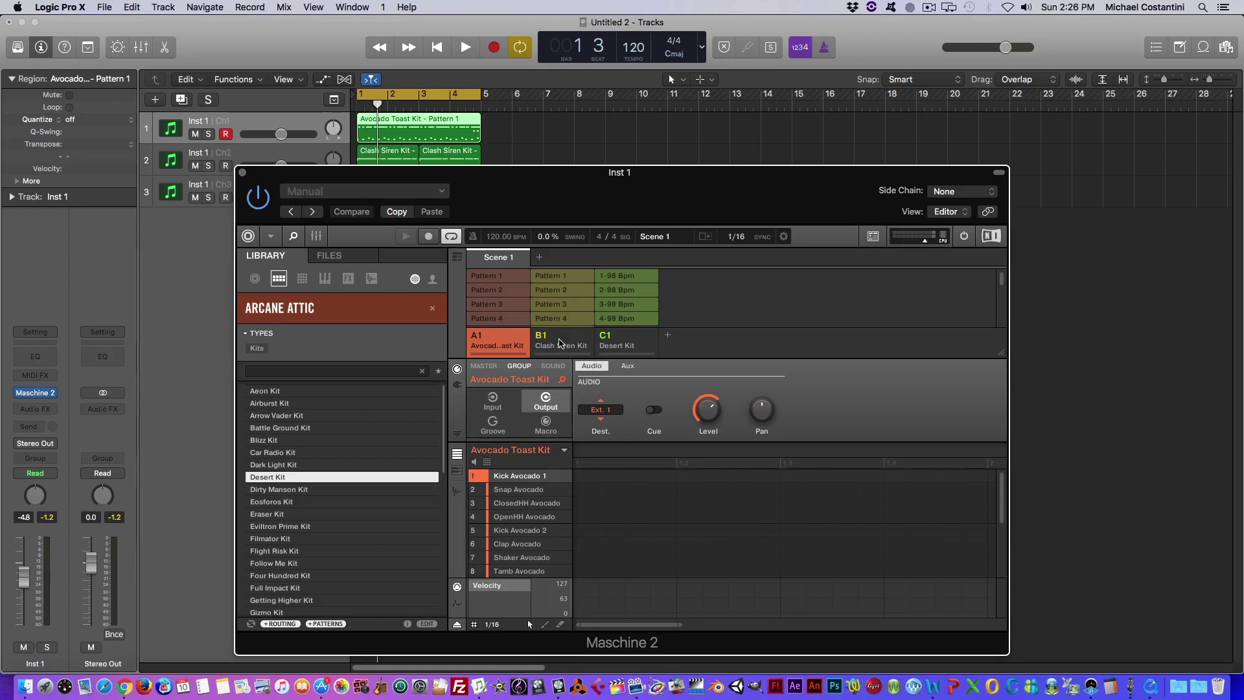
pyautogui.click(615, 346)
pyautogui.click(503, 347)
pyautogui.moveTo(437, 179); pyautogui.dragTo(533, 175)
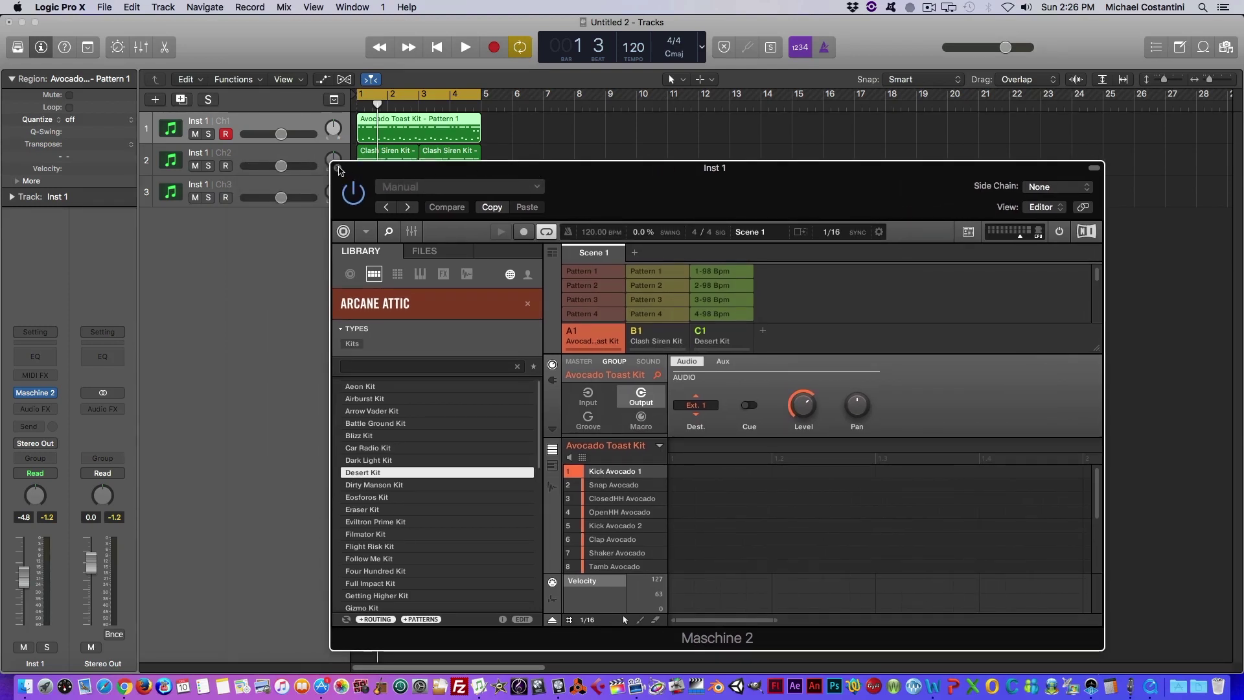
# - Close Maschine 2, show the mixer, and add Aux 1 and Aux 2 channels beside Inst 1
pyautogui.click(339, 170)
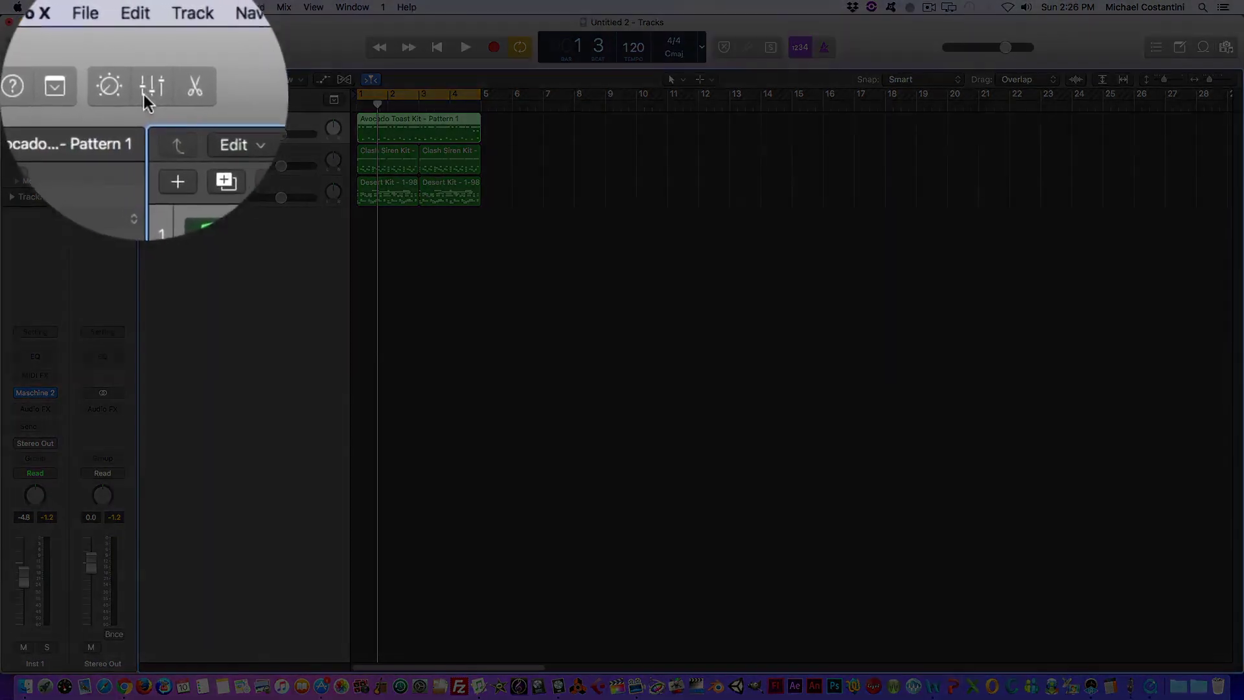
pyautogui.click(141, 48)
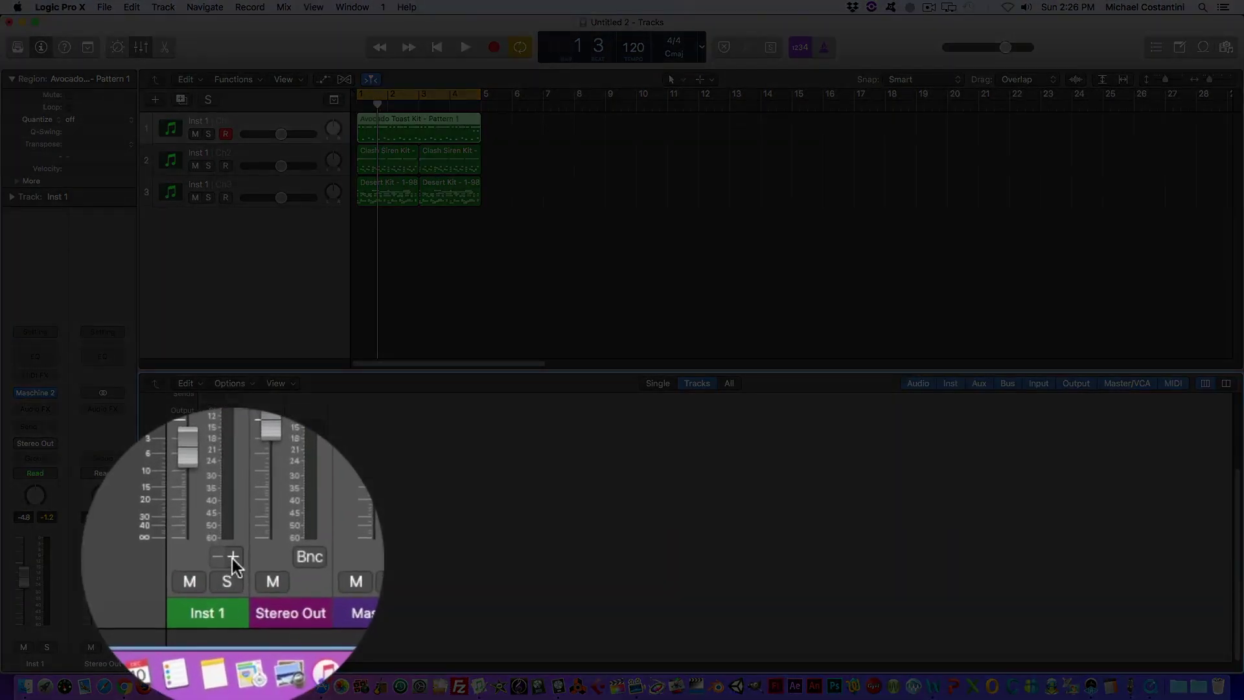
pyautogui.click(232, 558)
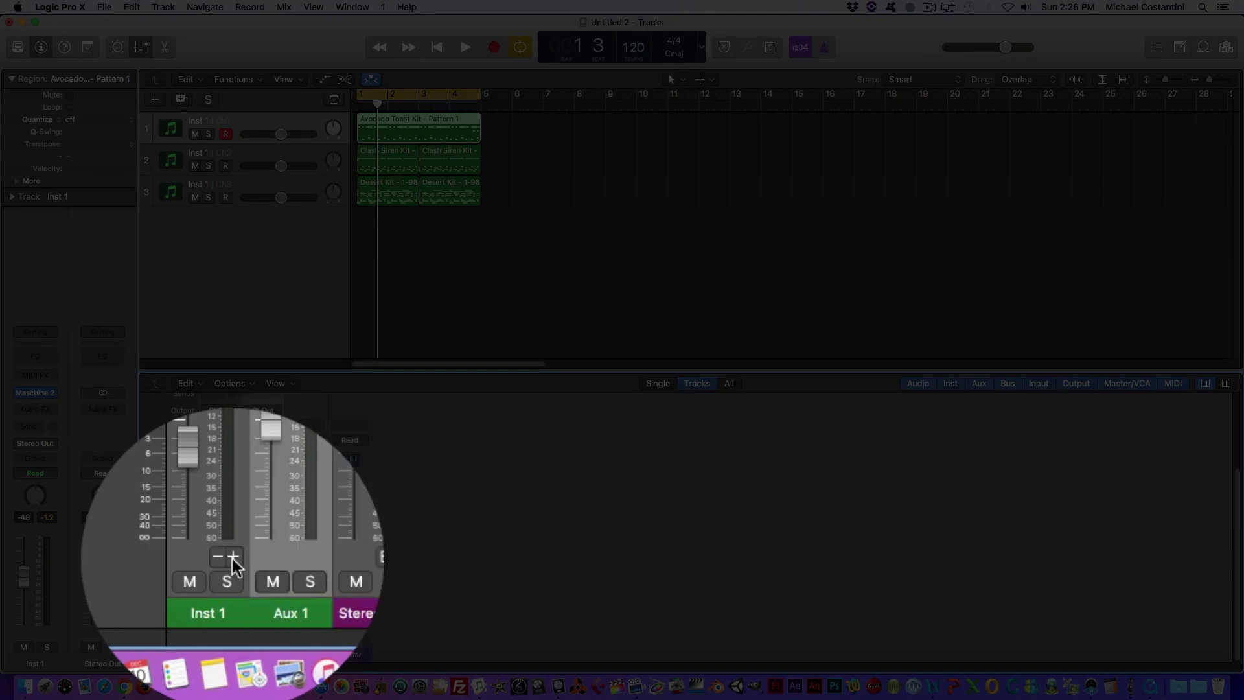
pyautogui.click(232, 558)
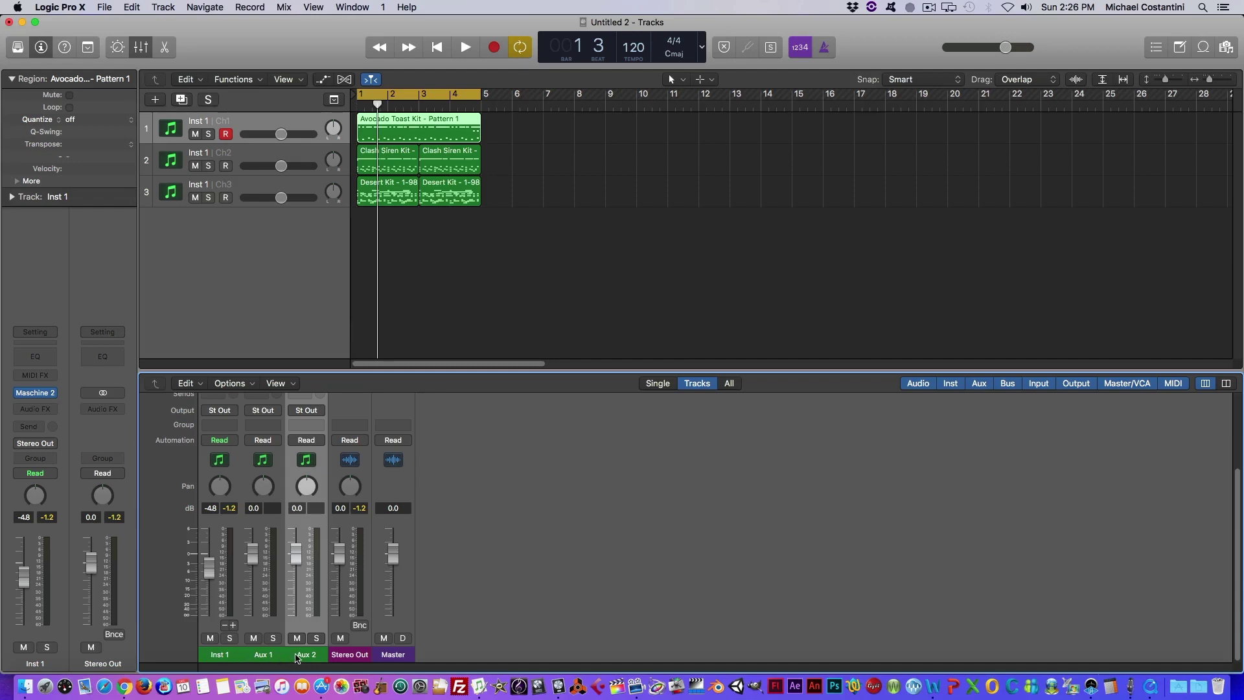
# - Reopen Maschine 2, move its window up-right, start playback and lower the Aux 1 volume
pyautogui.click(32, 396)
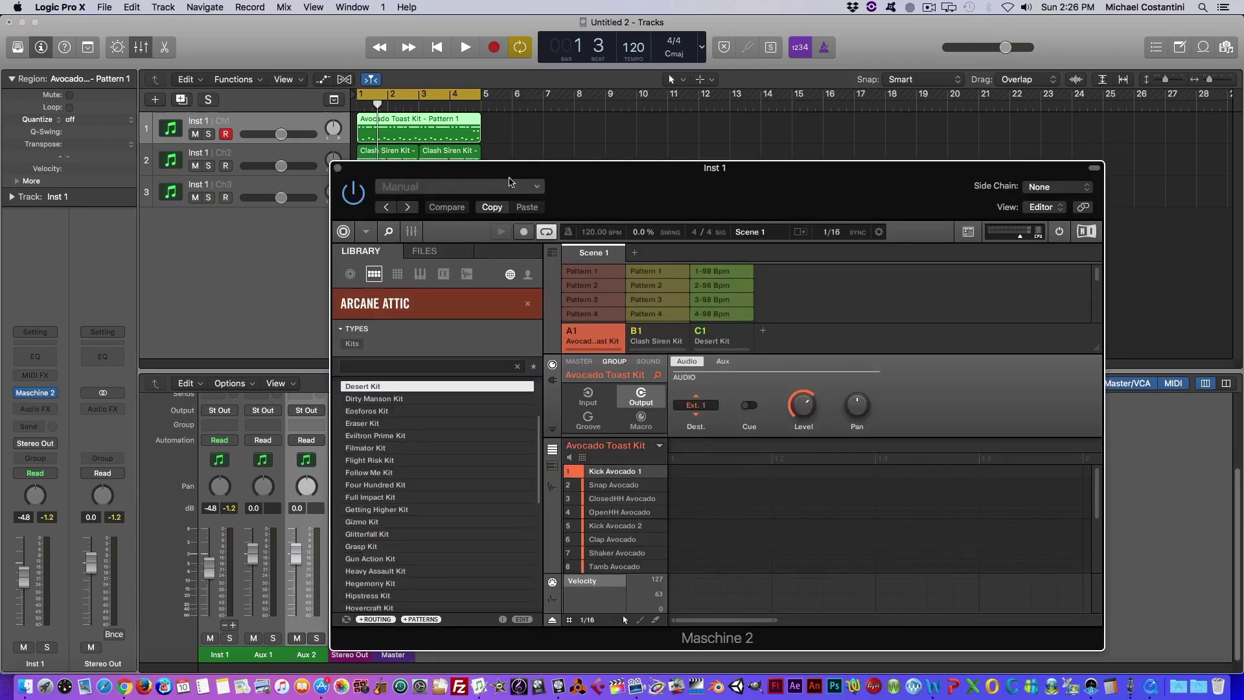
pyautogui.moveTo(543, 173); pyautogui.dragTo(684, 98)
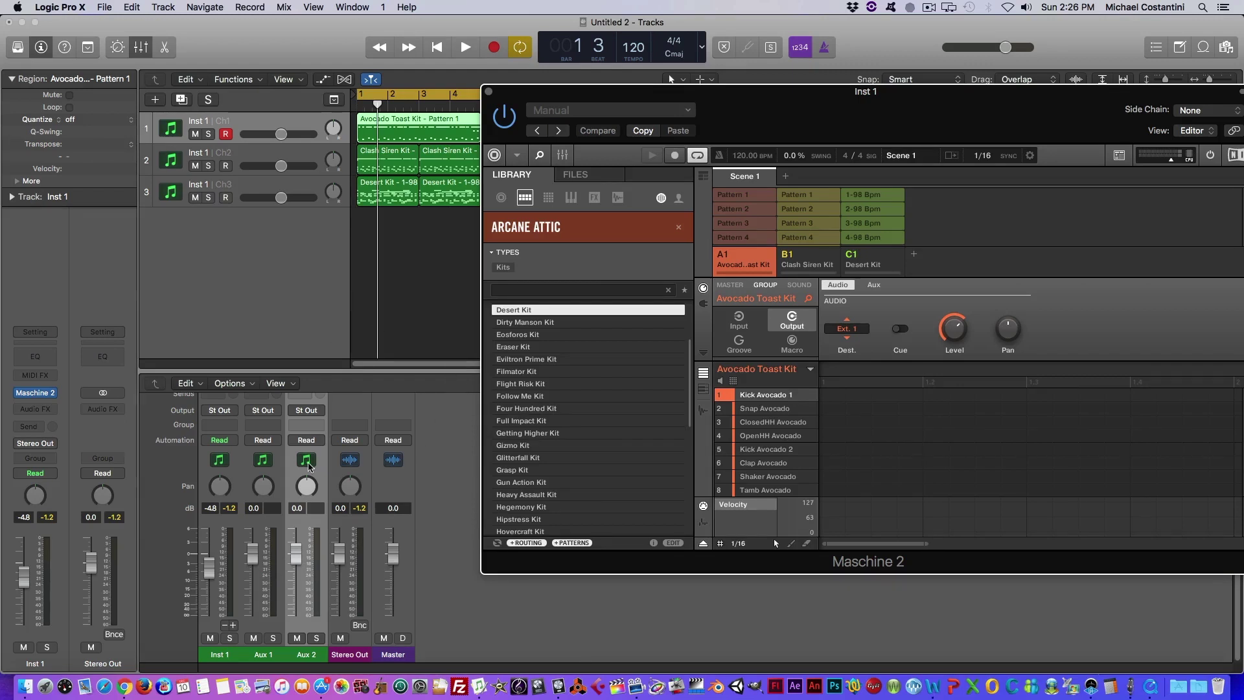
pyautogui.press('space')
pyautogui.moveTo(253, 552); pyautogui.dragTo(257, 588)
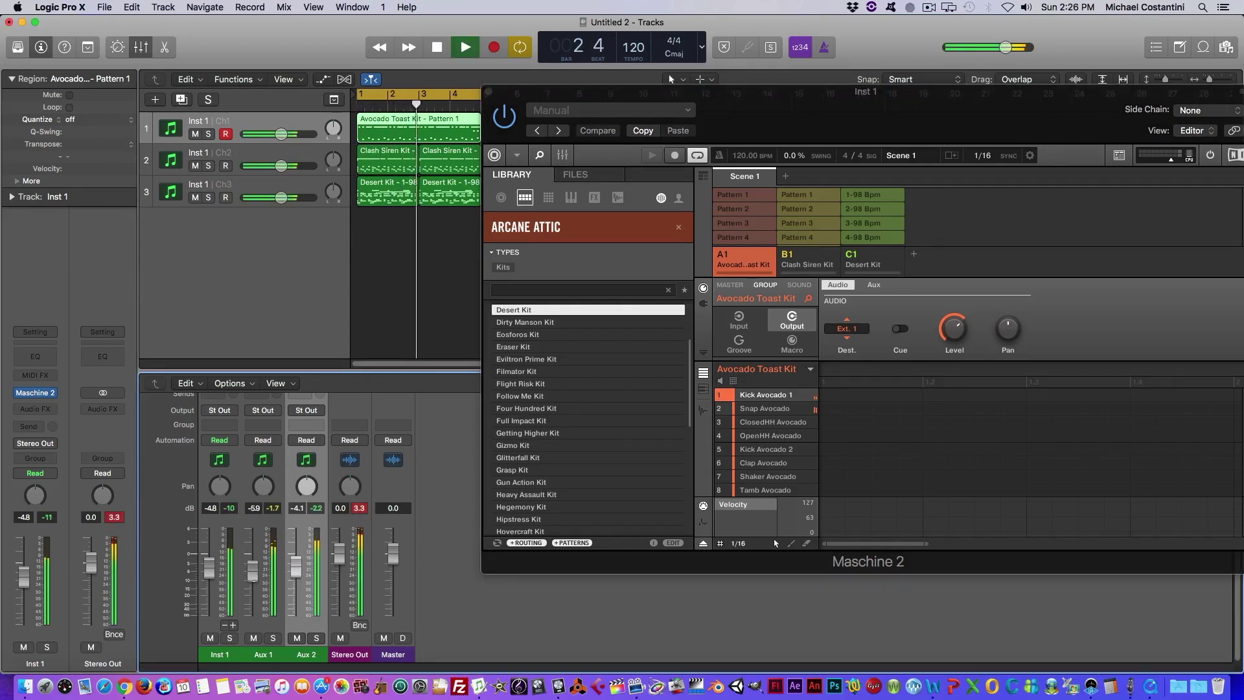
# - Mute Inst 1, toggle the Aux 2 mute, solo and unsolo Inst 1, then stop playback
pyautogui.click(210, 638)
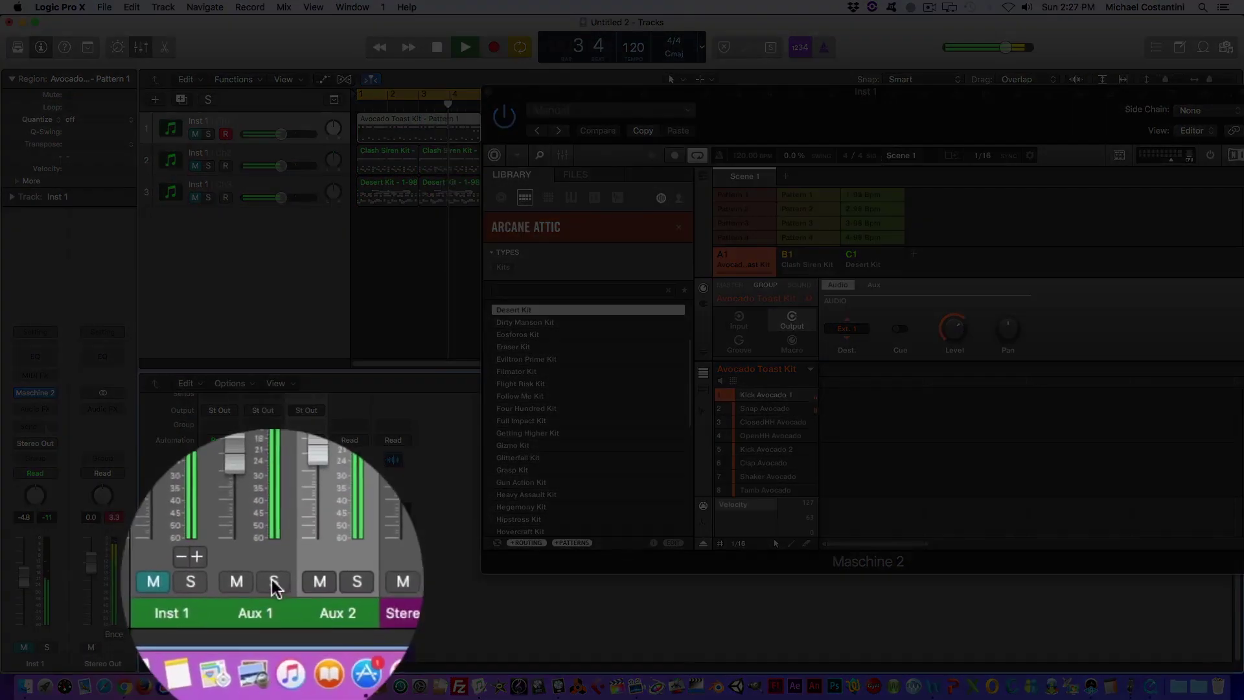
pyautogui.click(294, 587)
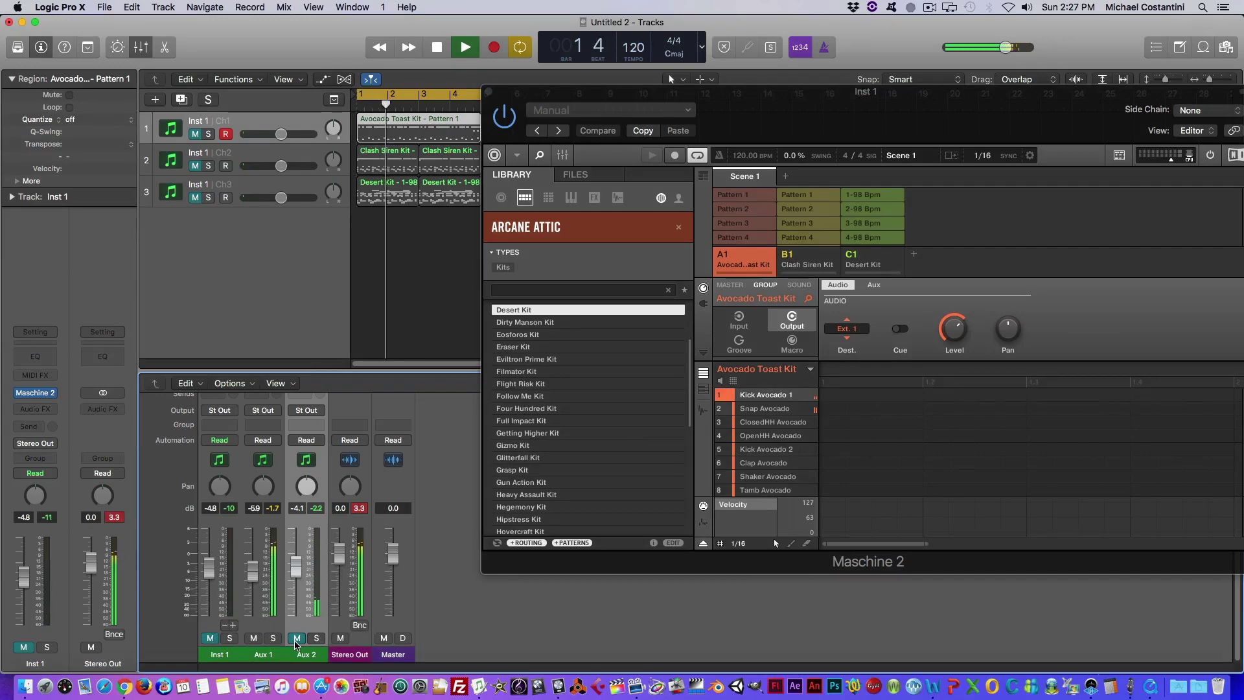
pyautogui.click(296, 640)
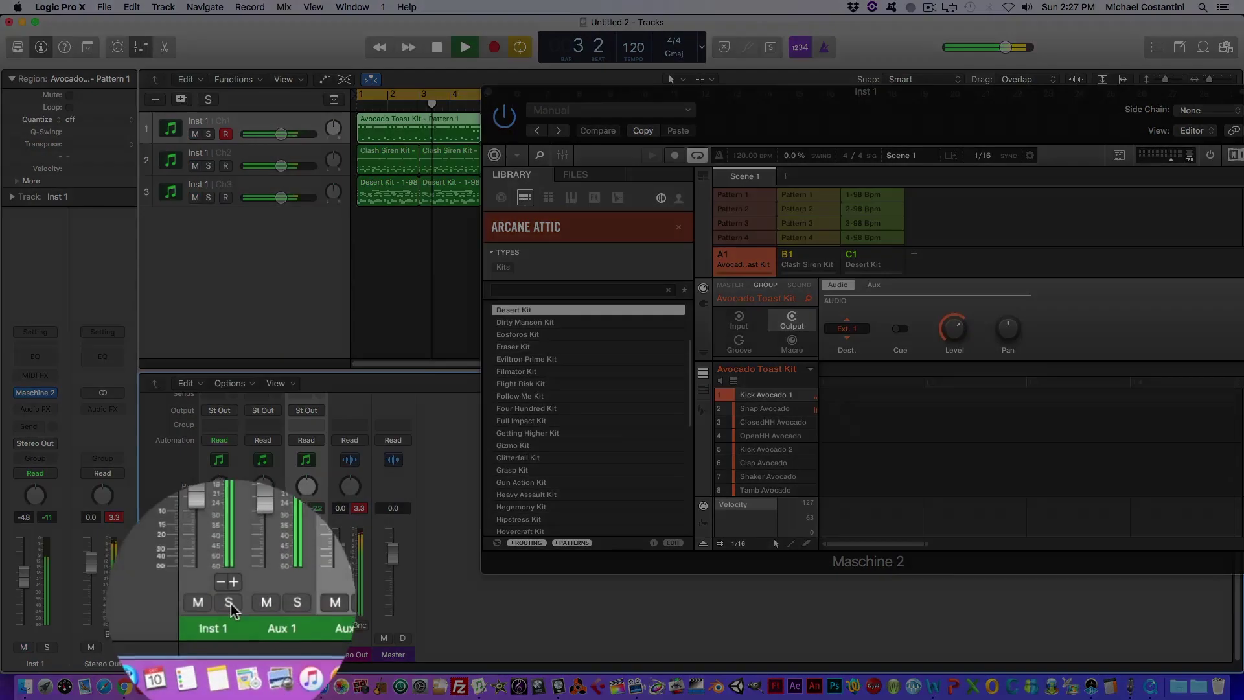
pyautogui.click(230, 639)
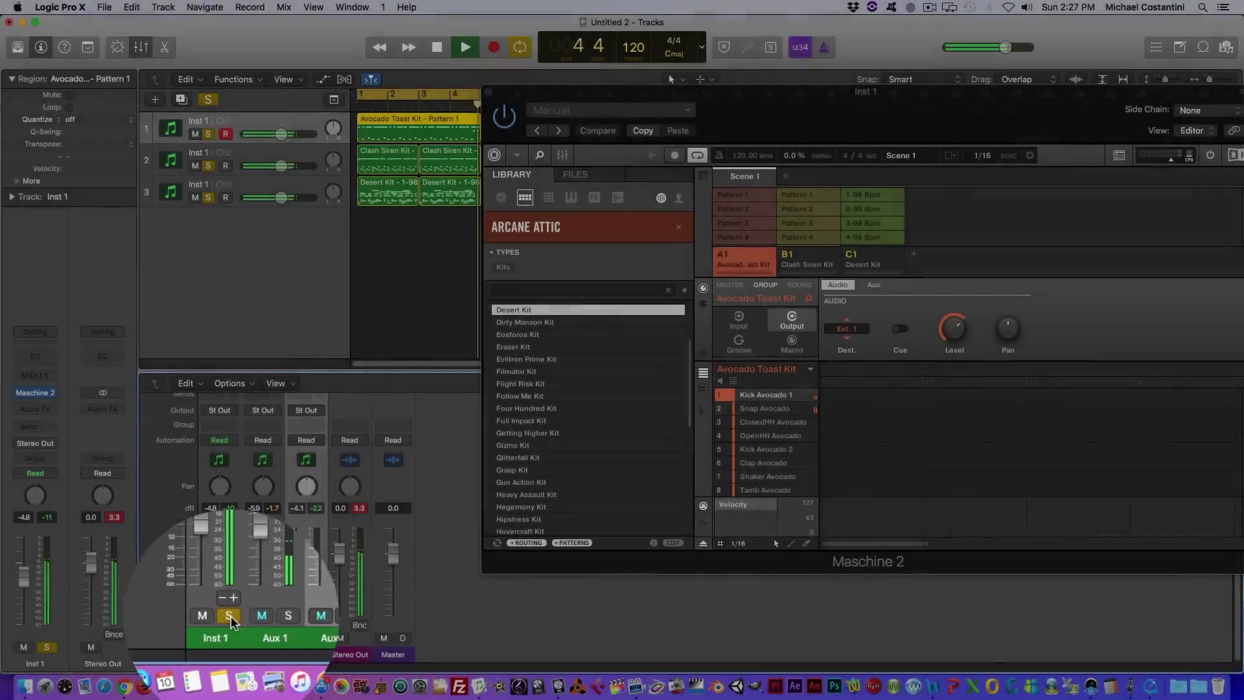
pyautogui.click(232, 639)
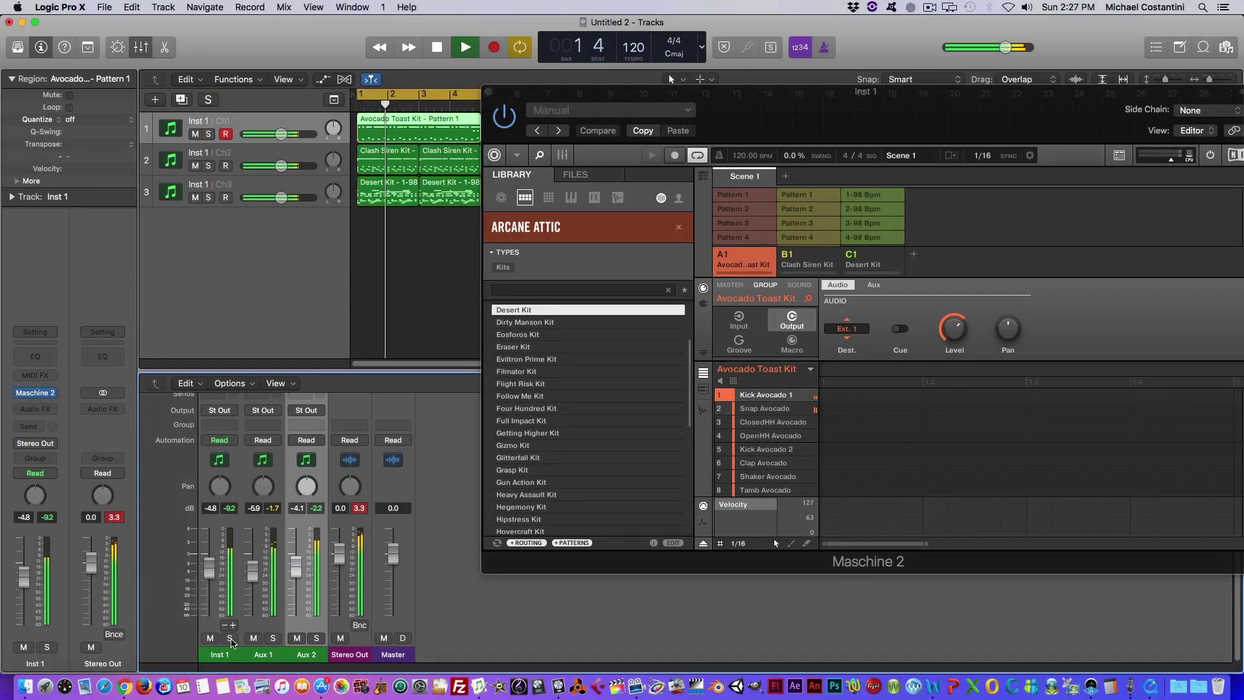
pyautogui.press('space')
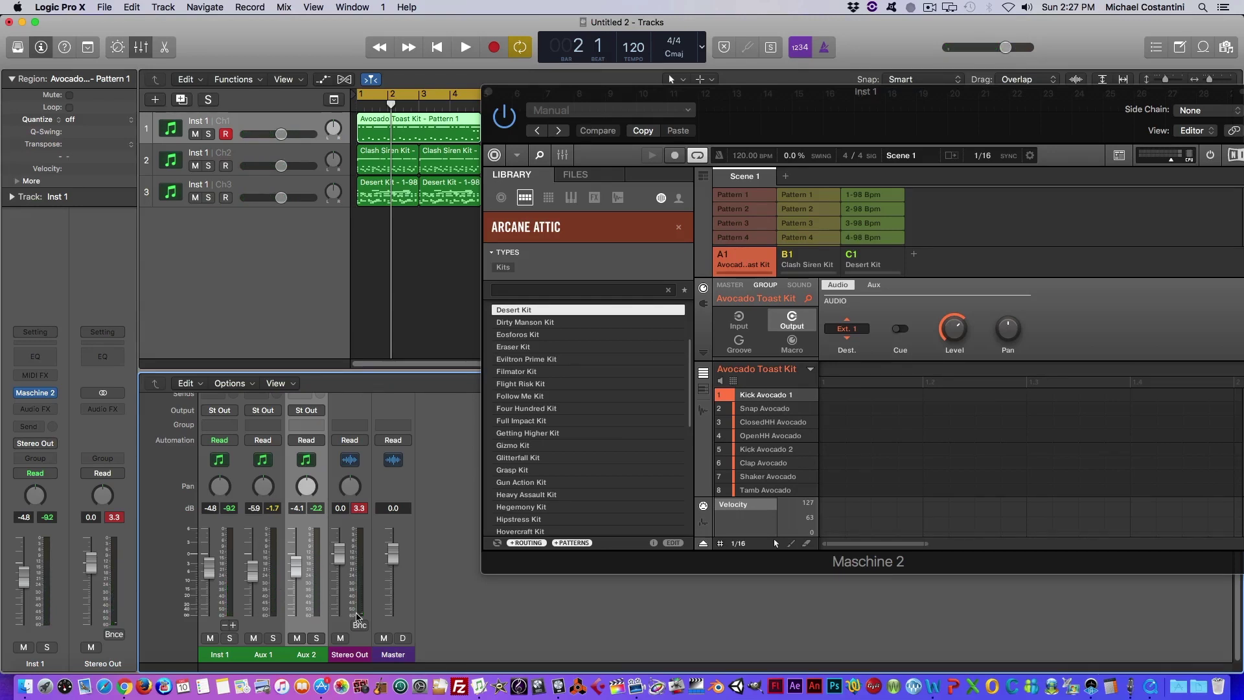
# - Rename the Inst 1 and Aux 1 channel strips to Group 1 and Group 2
pyautogui.click(223, 659)
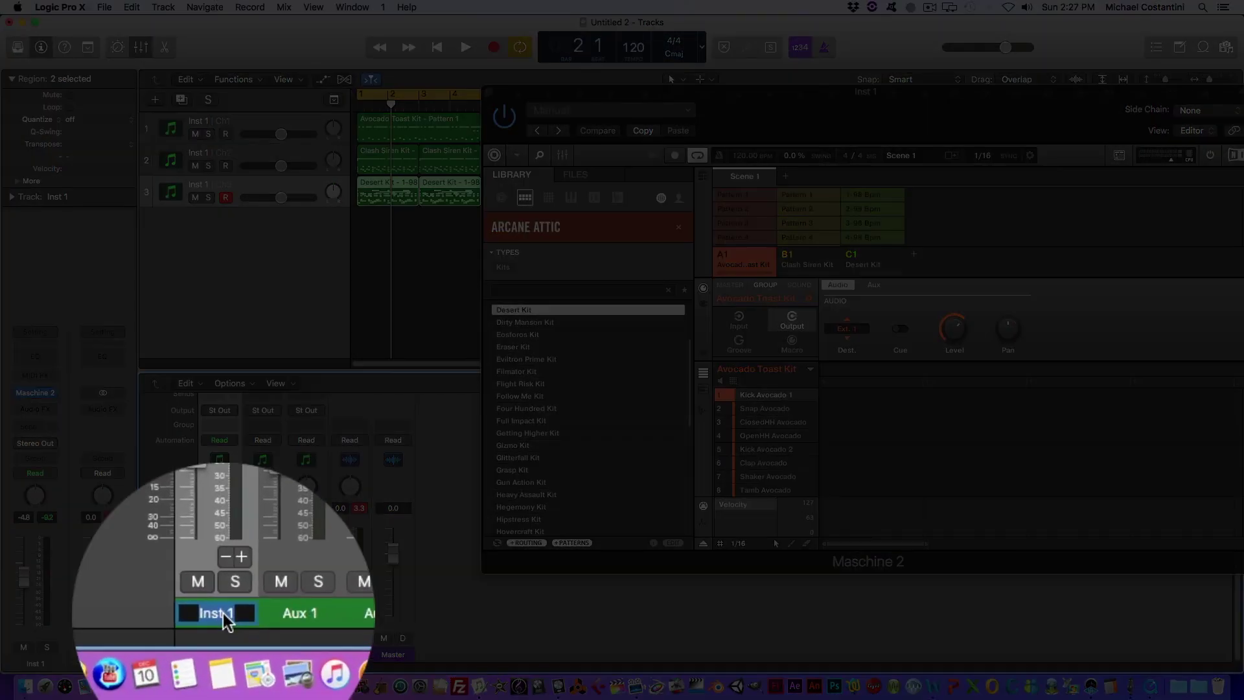
pyautogui.write('Group 1')
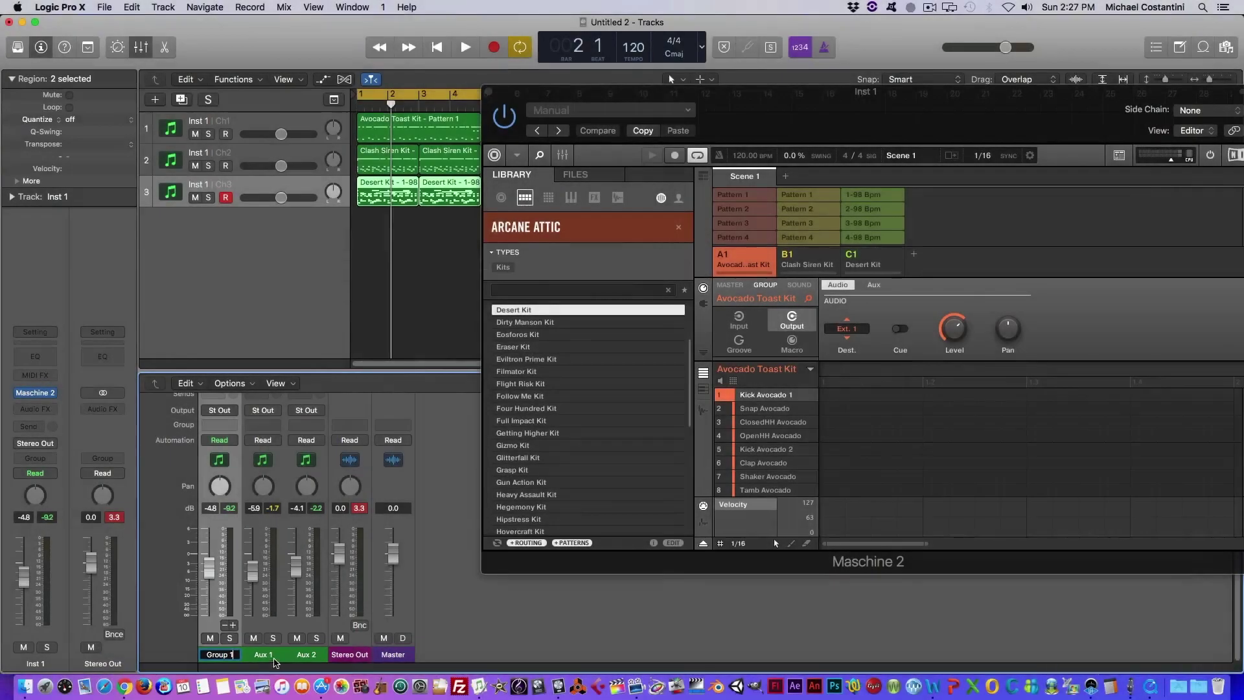
pyautogui.press('Return')
pyautogui.doubleClick(268, 657)
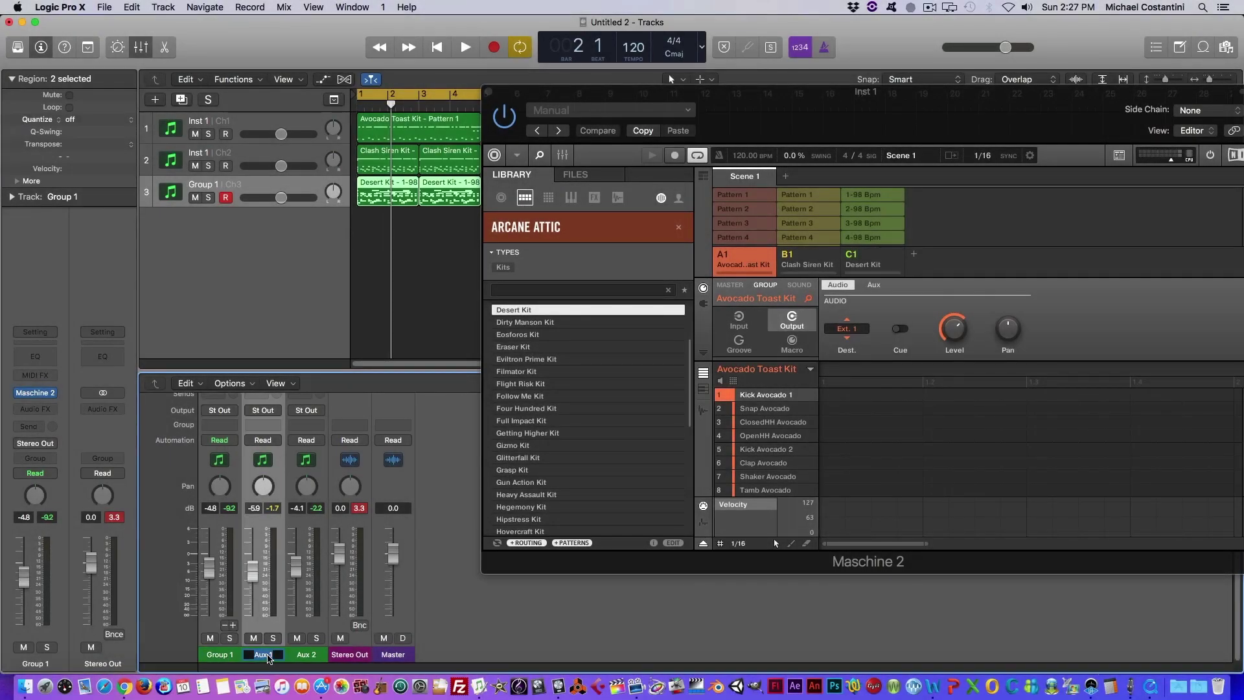
pyautogui.write('Group 2')
pyautogui.press('Return')
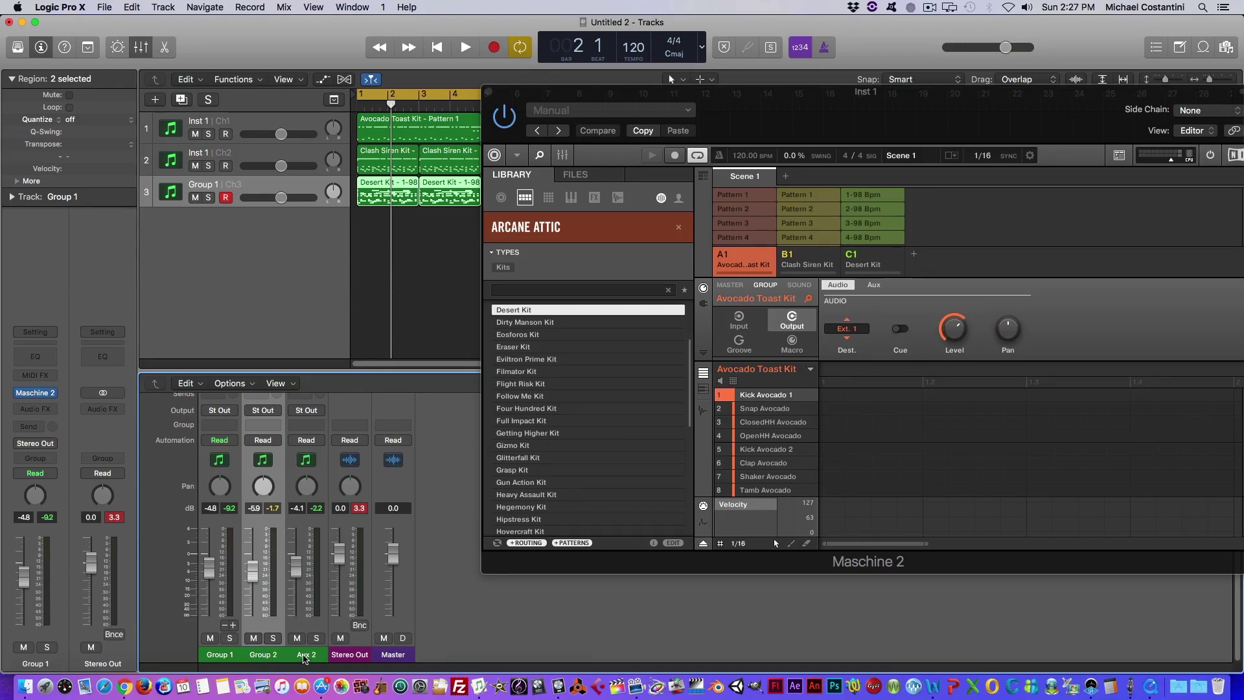
# - Rename the Aux 2 channel strip to Group 3 and bring Maschine forward on Avocado Toast Kit
pyautogui.doubleClick(304, 656)
pyautogui.write('Group 3')
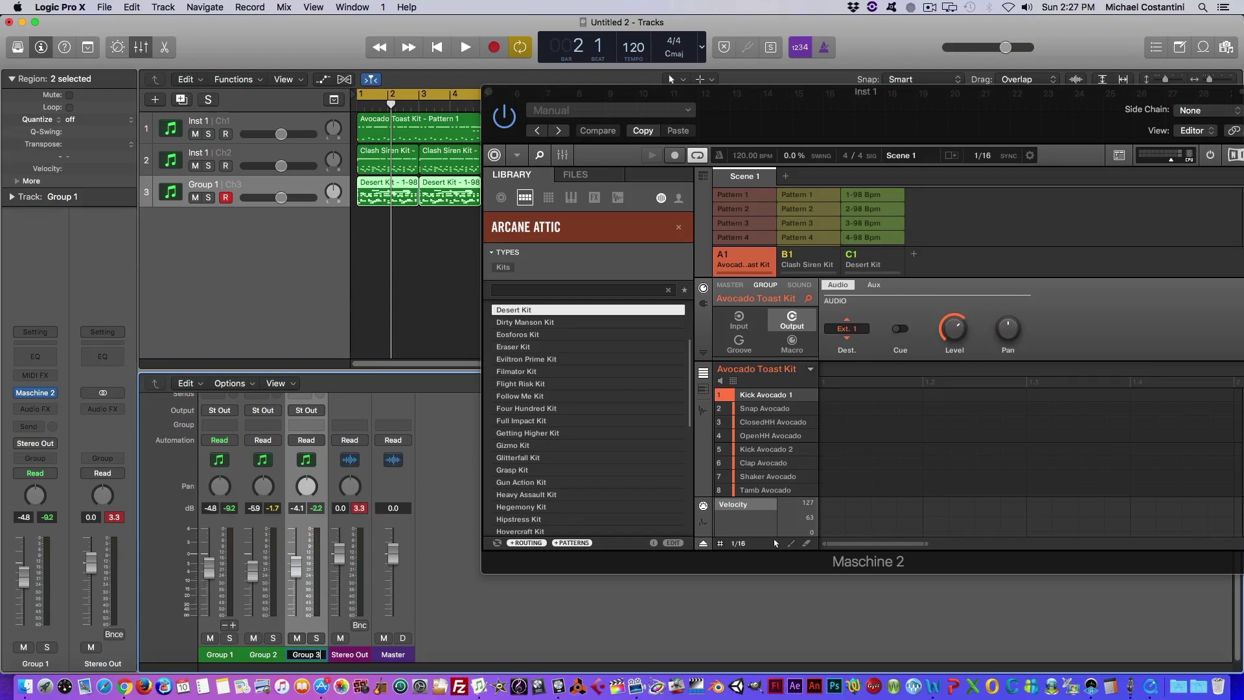
pyautogui.press('Return')
pyautogui.click(733, 262)
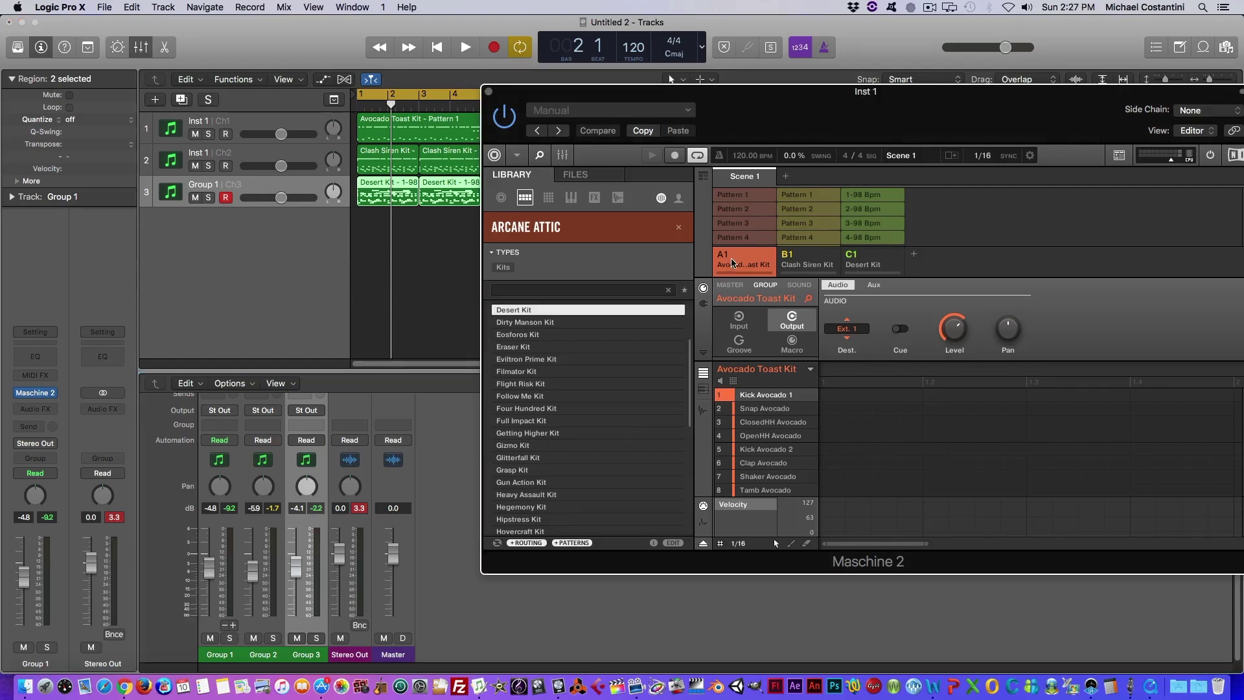
# - Match the Clash Siren and Desert Kit groups to their tracks and Group channels, then close Maschine 2
pyautogui.click(264, 127)
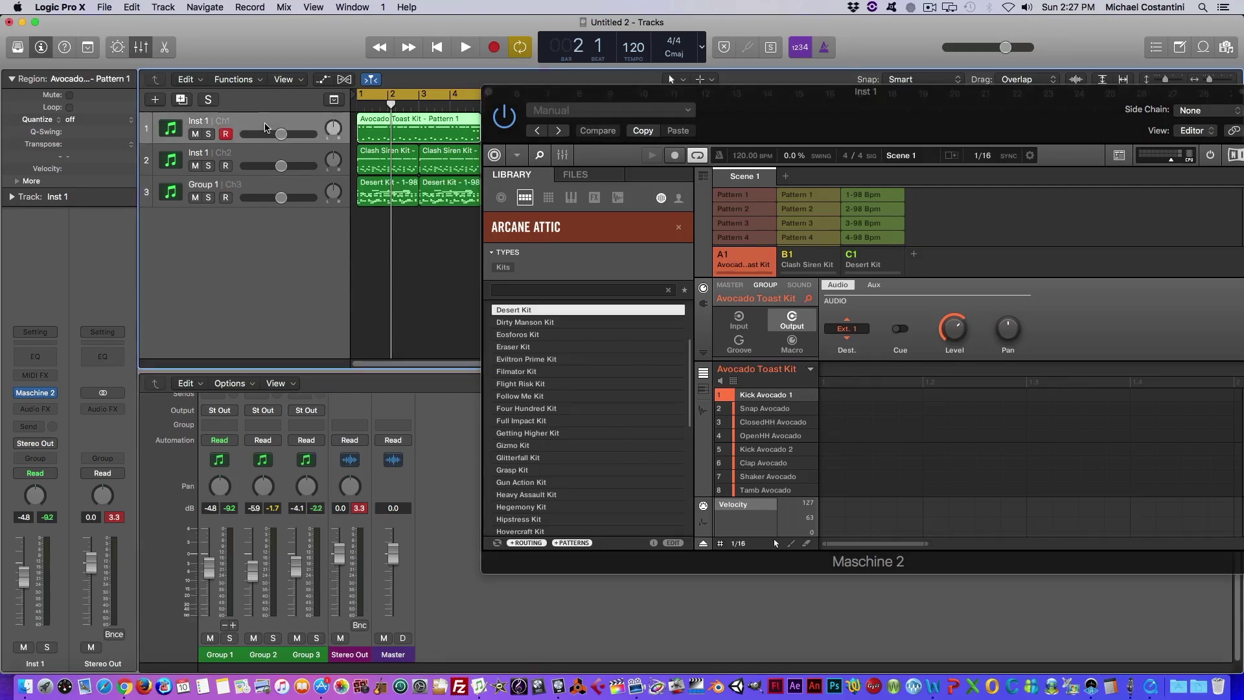
pyautogui.click(264, 656)
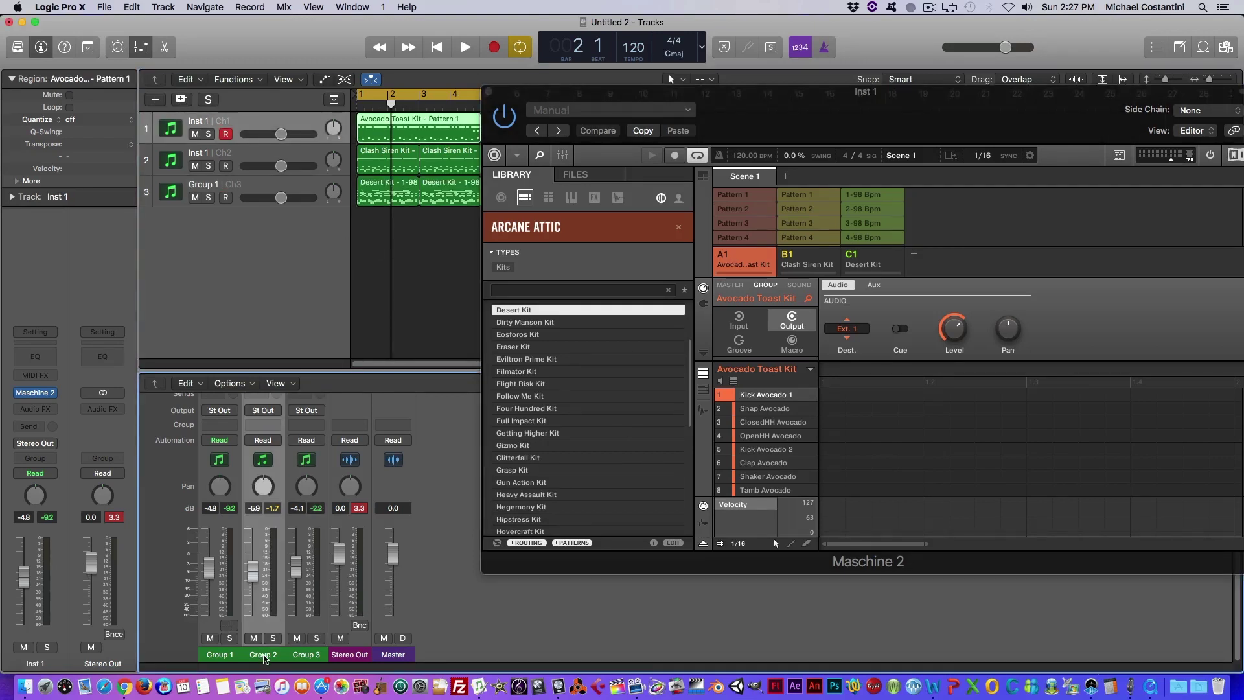
pyautogui.click(804, 259)
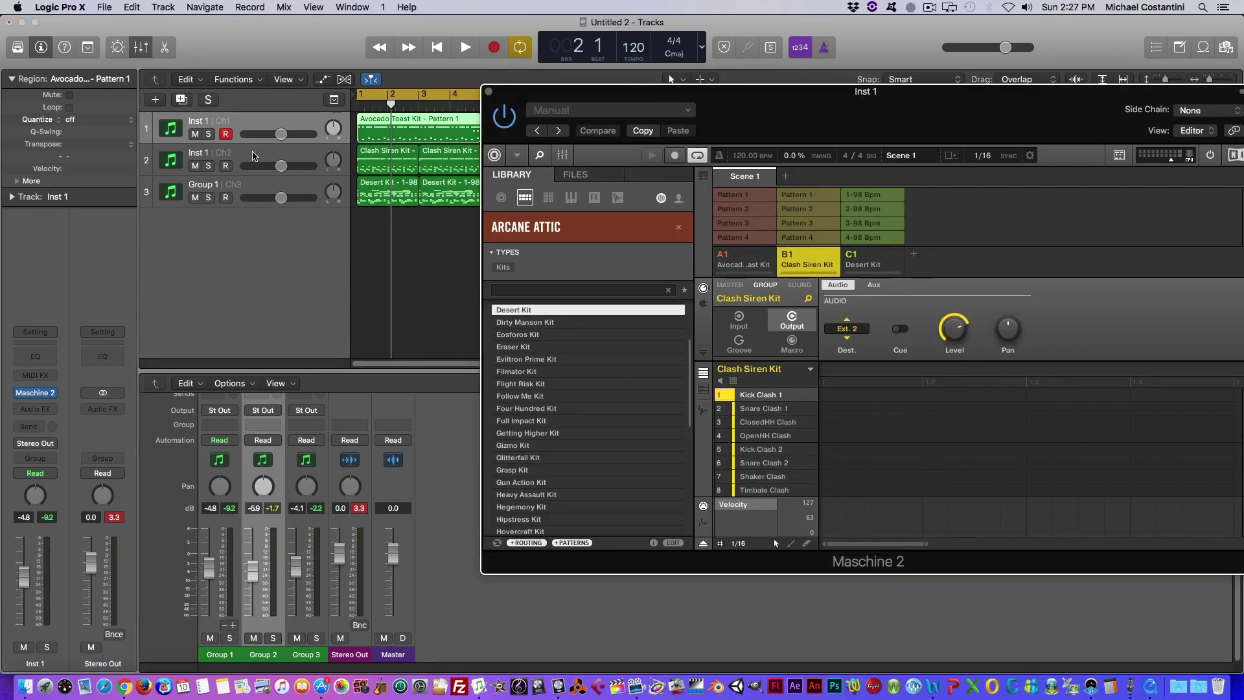
pyautogui.click(253, 156)
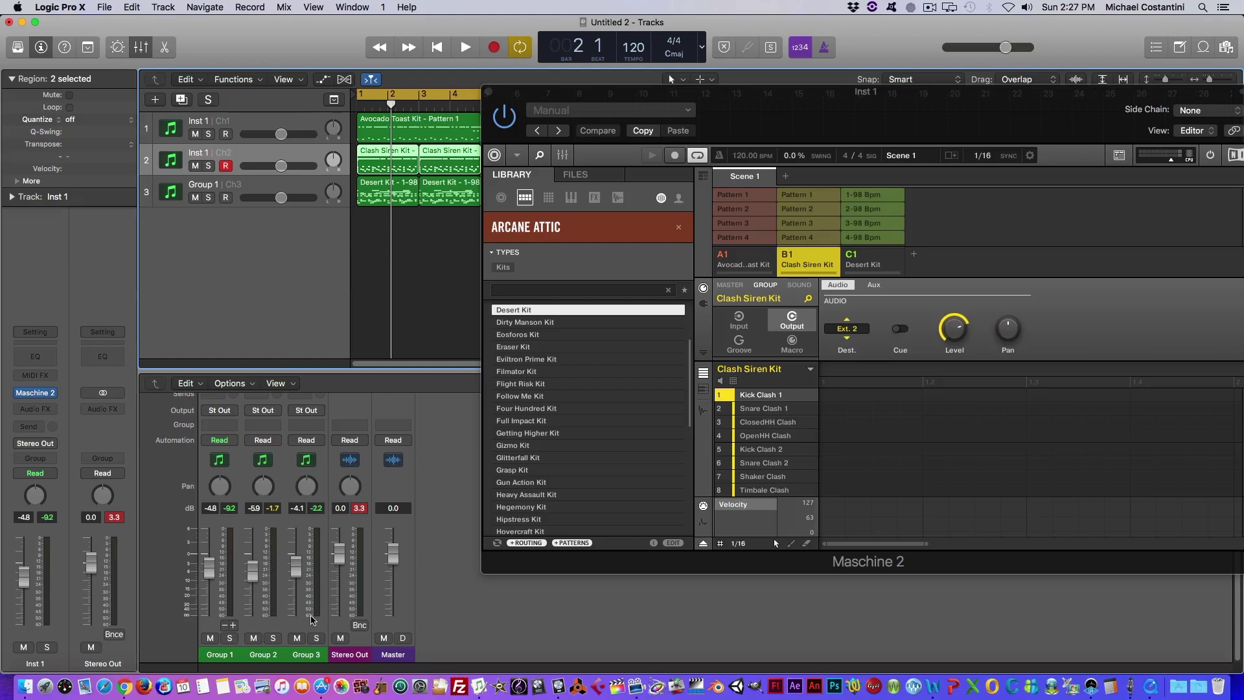
pyautogui.click(318, 655)
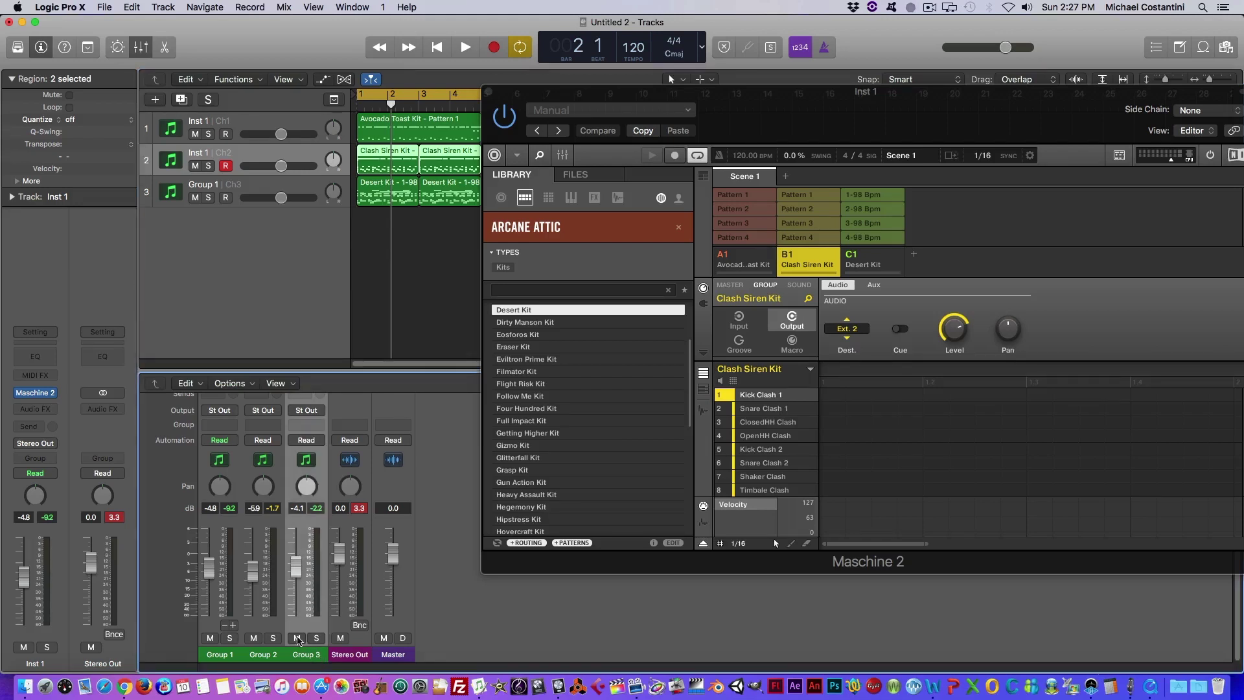
pyautogui.click(870, 261)
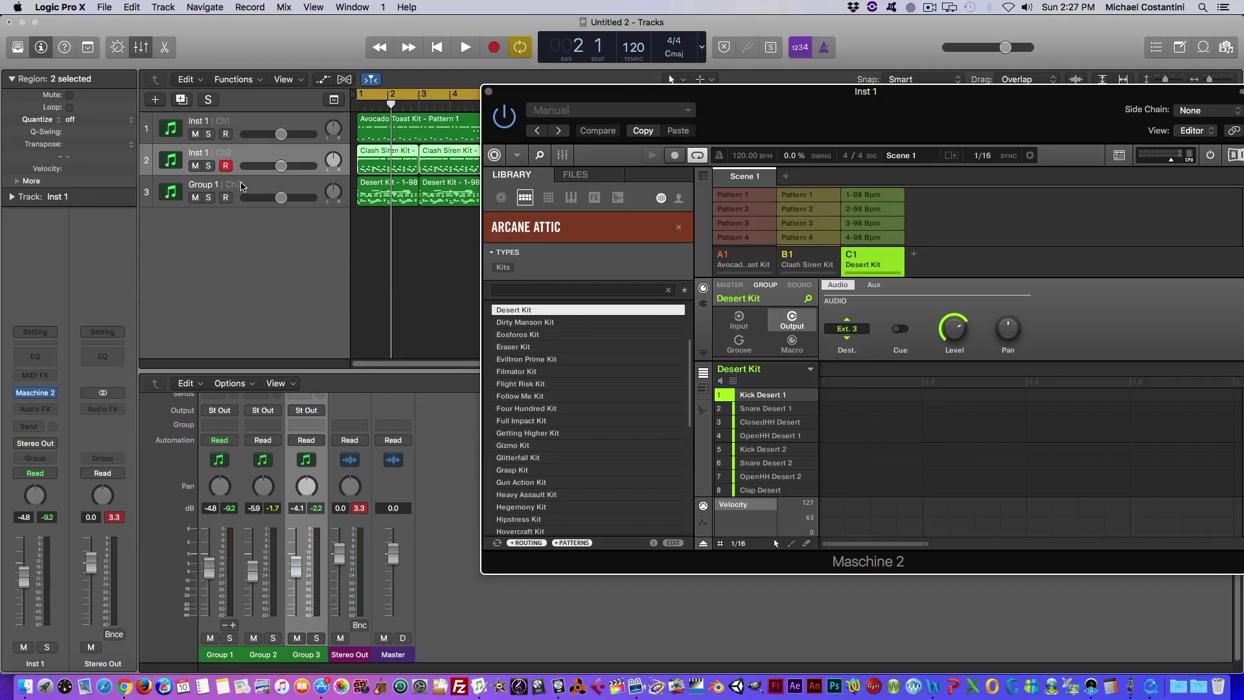
pyautogui.click(242, 187)
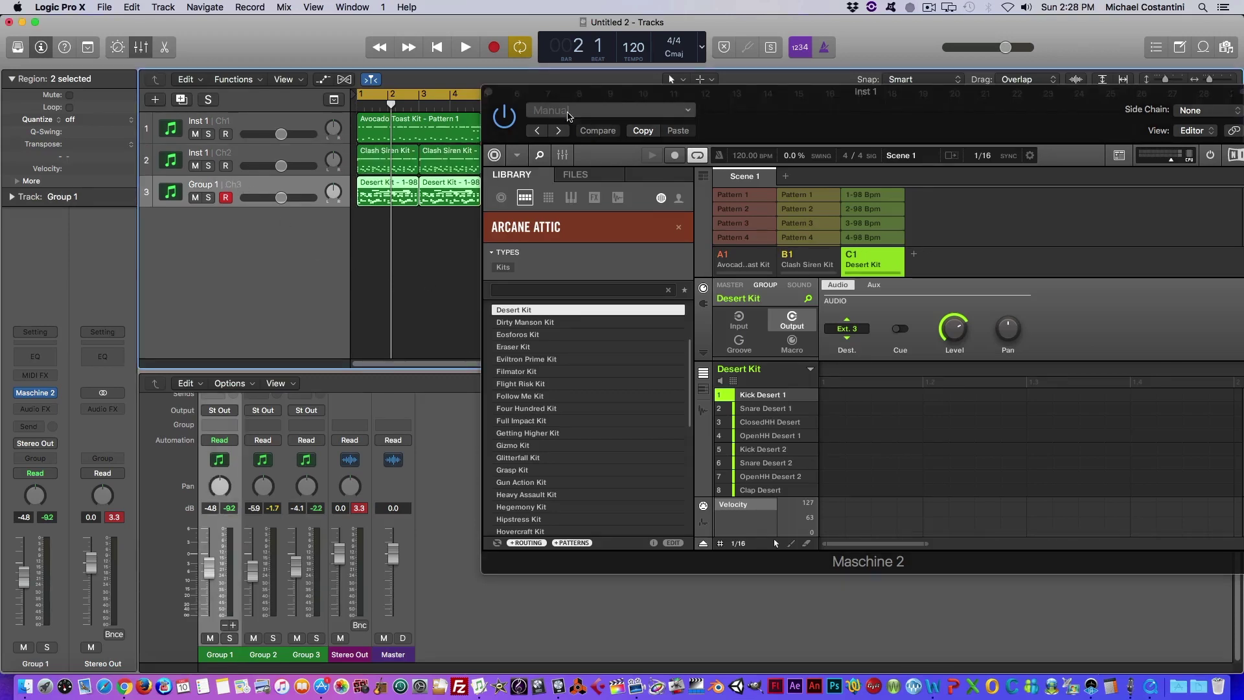
pyautogui.click(489, 94)
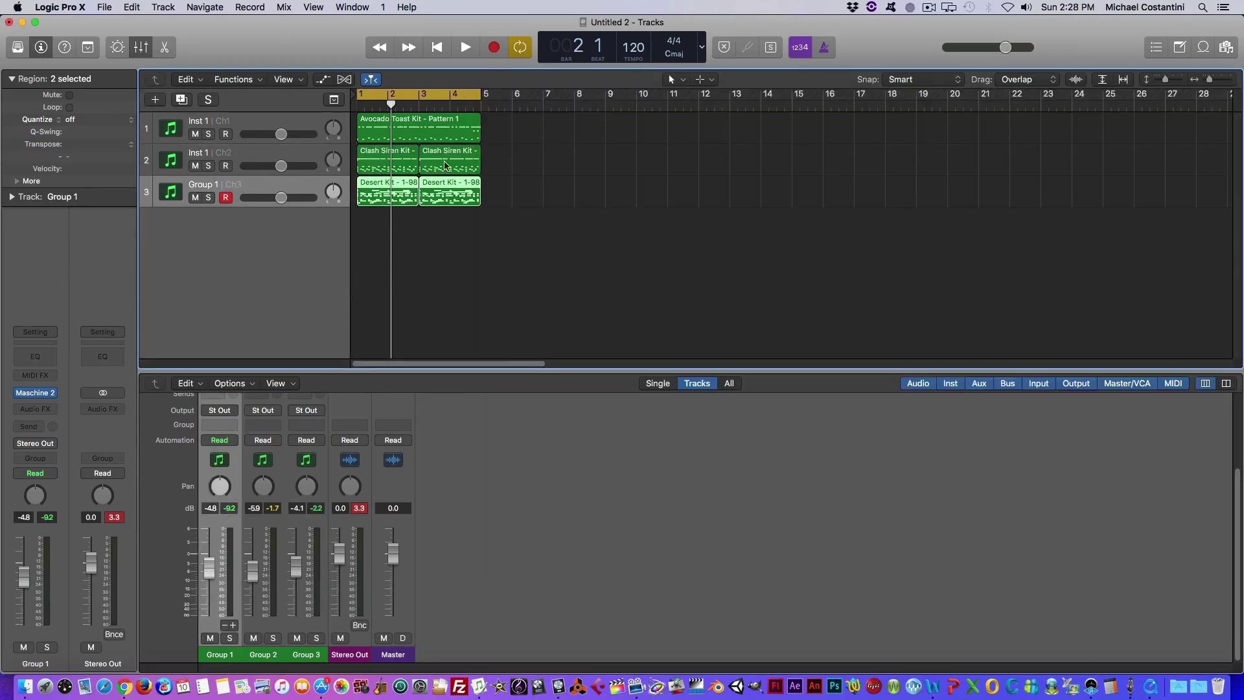
# - Return the playhead to the start, enlarge the mixer, and start playback
pyautogui.press('Return')
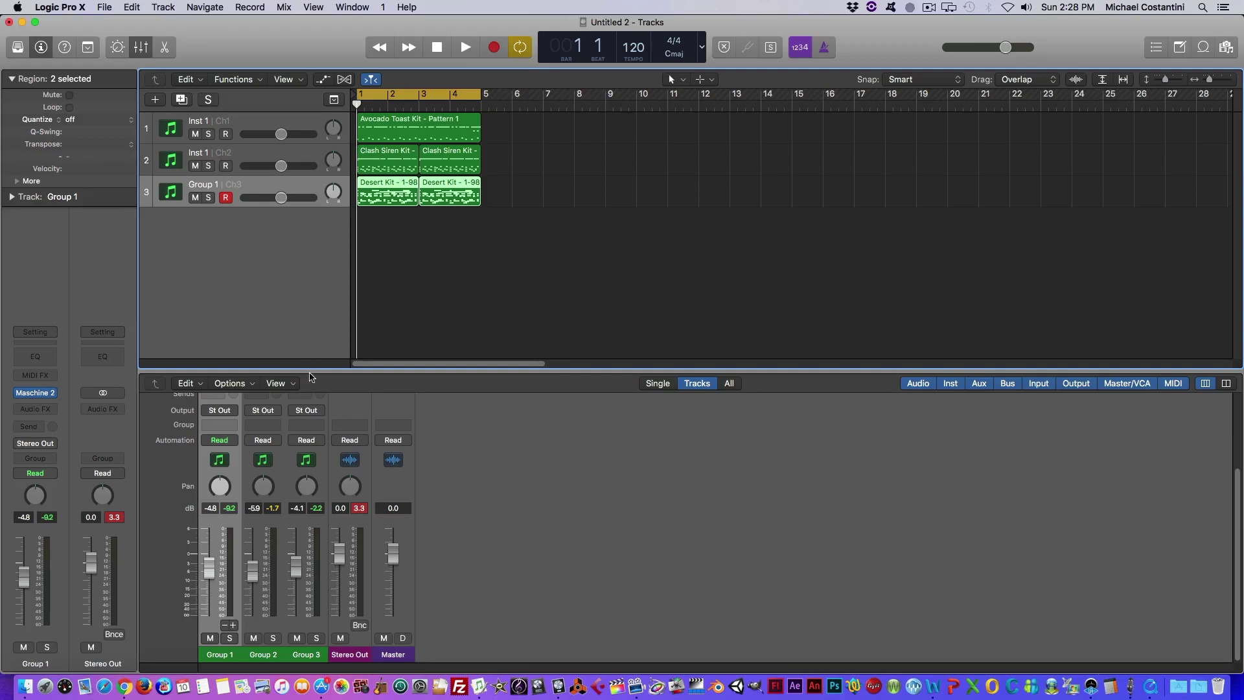
pyautogui.moveTo(311, 375); pyautogui.dragTo(310, 328)
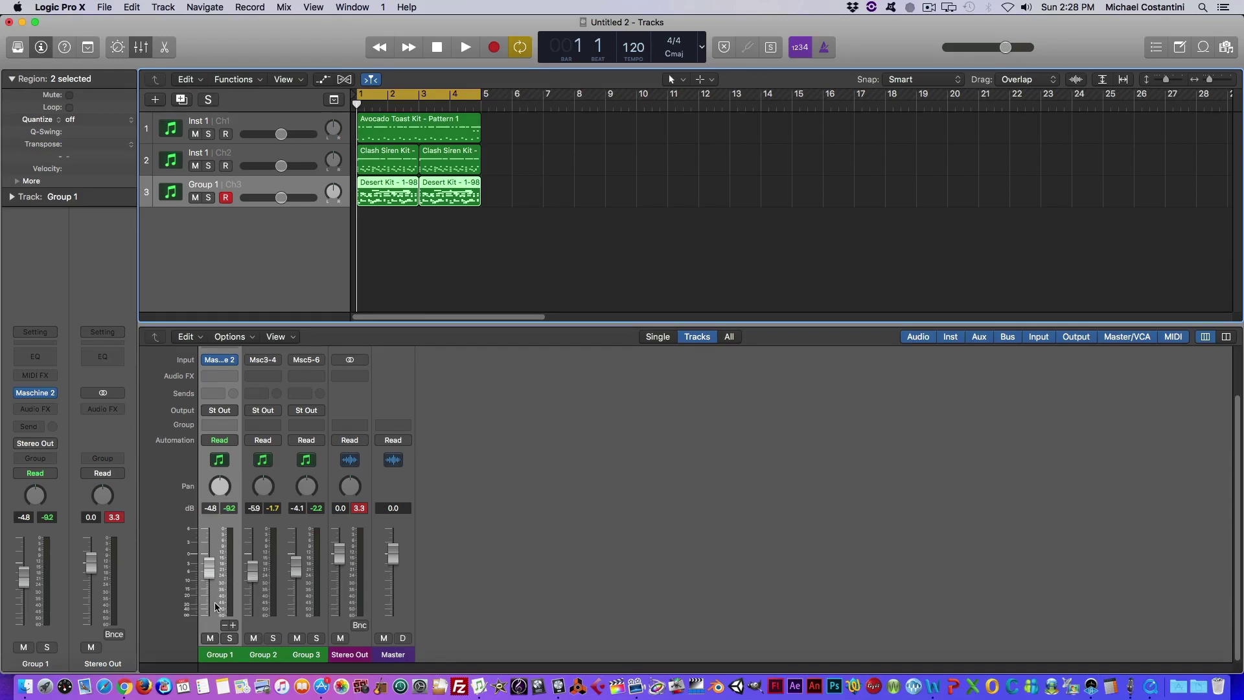
pyautogui.press('space')
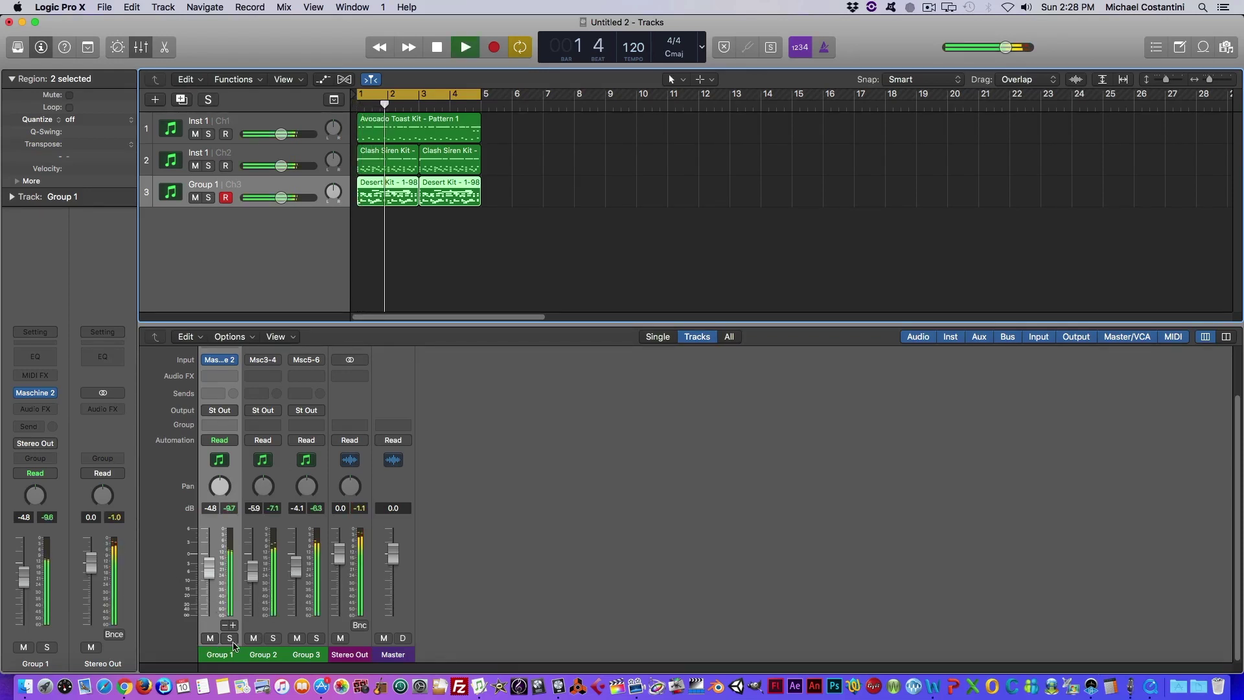
# - Lower Group 2 to about -16 dB and trim Group 1 and Group 3 slightly
pyautogui.moveTo(253, 570); pyautogui.dragTo(296, 574)
pyautogui.moveTo(208, 568); pyautogui.dragTo(209, 569)
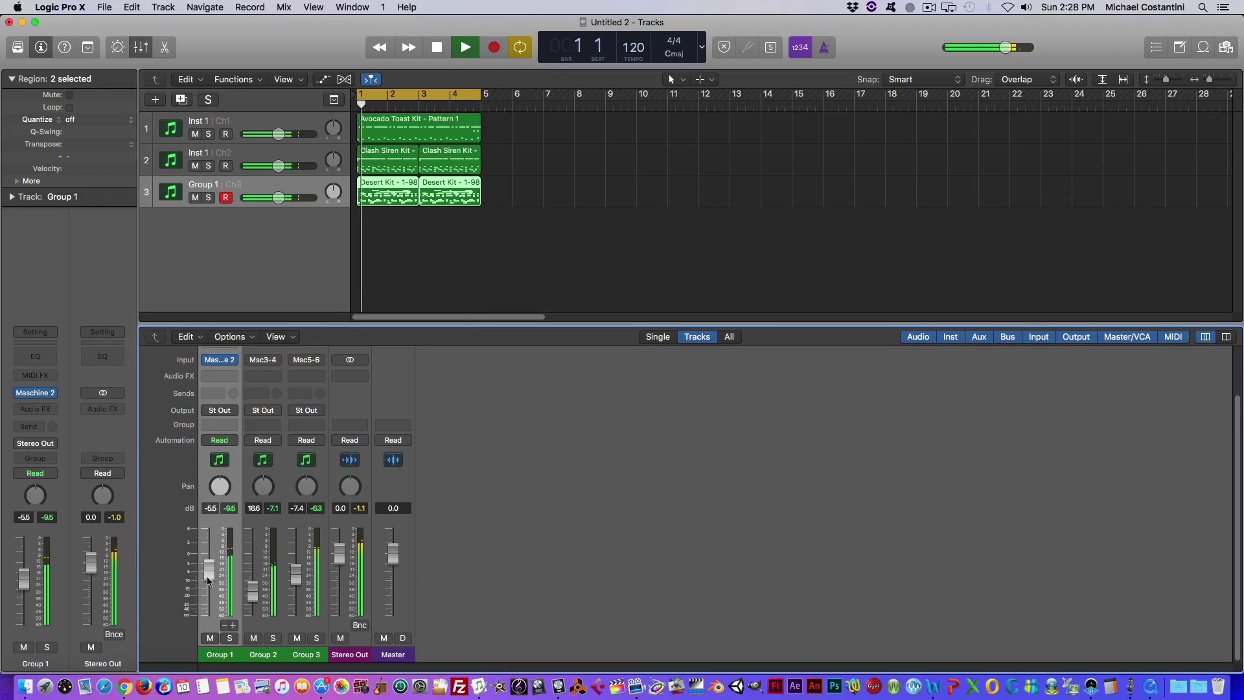
pyautogui.click(218, 382)
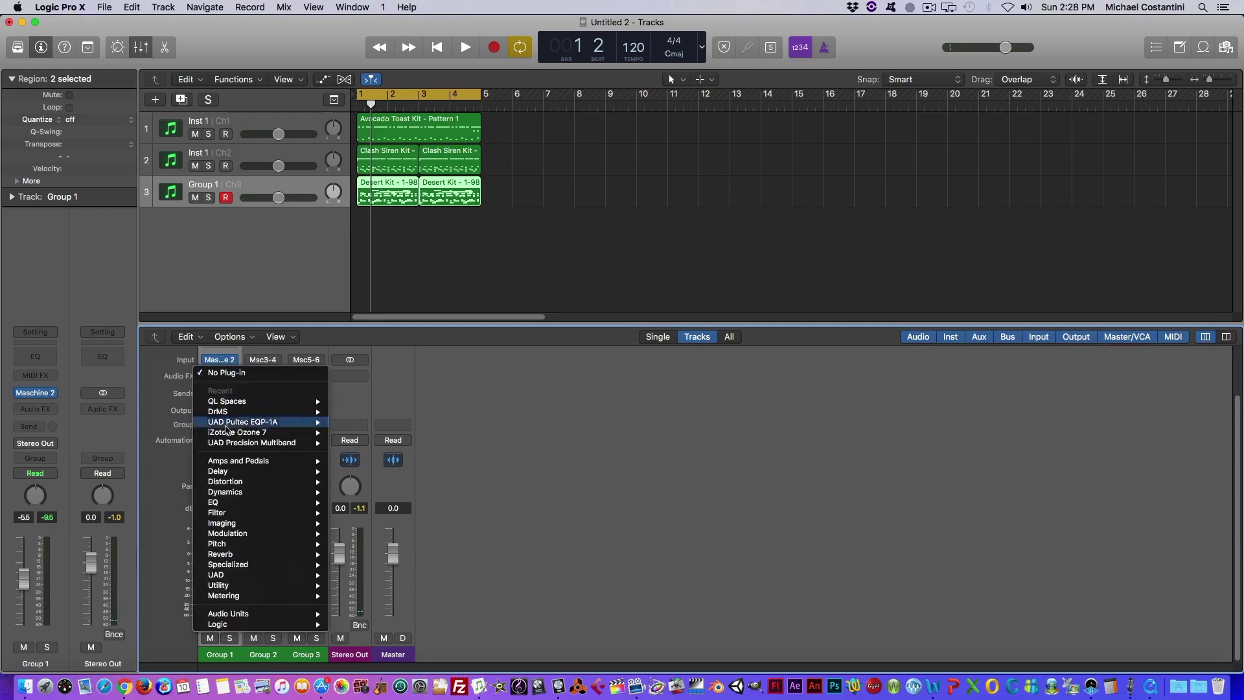
# - Add a Stereo Delay (Stereo) effect to Group 1's Audio FX slot
pyautogui.moveTo(221, 518)
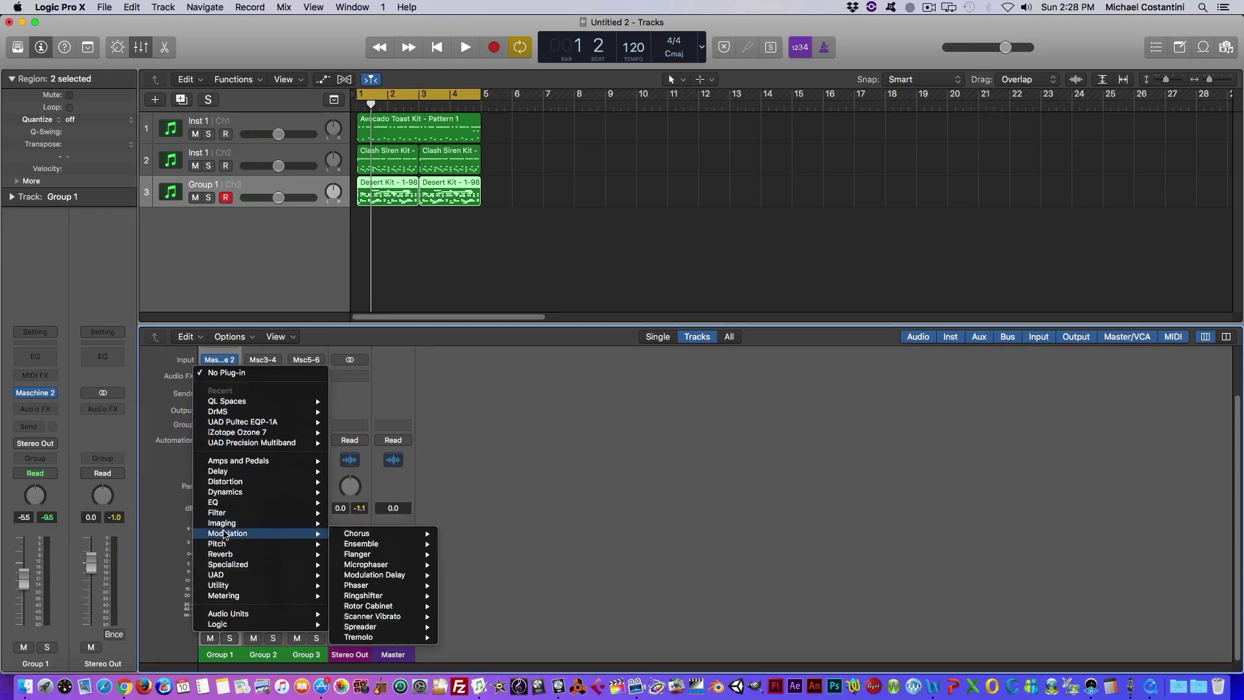
pyautogui.moveTo(220, 471)
pyautogui.moveTo(355, 472)
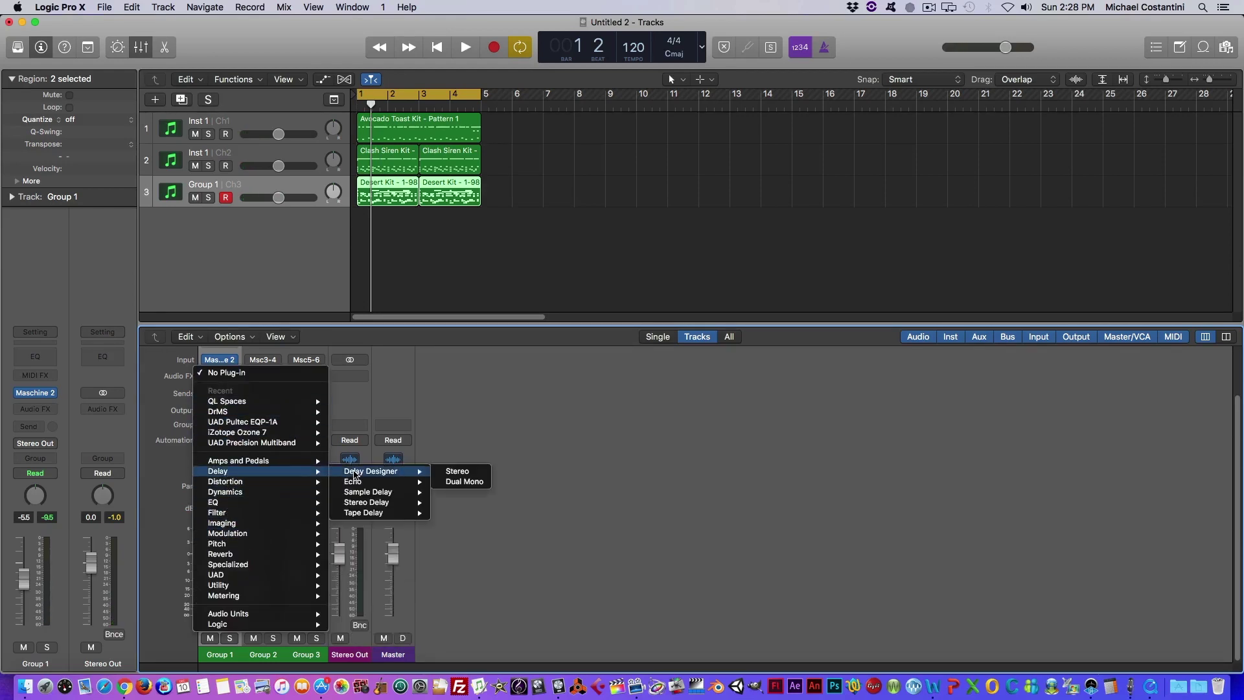
pyautogui.moveTo(366, 502)
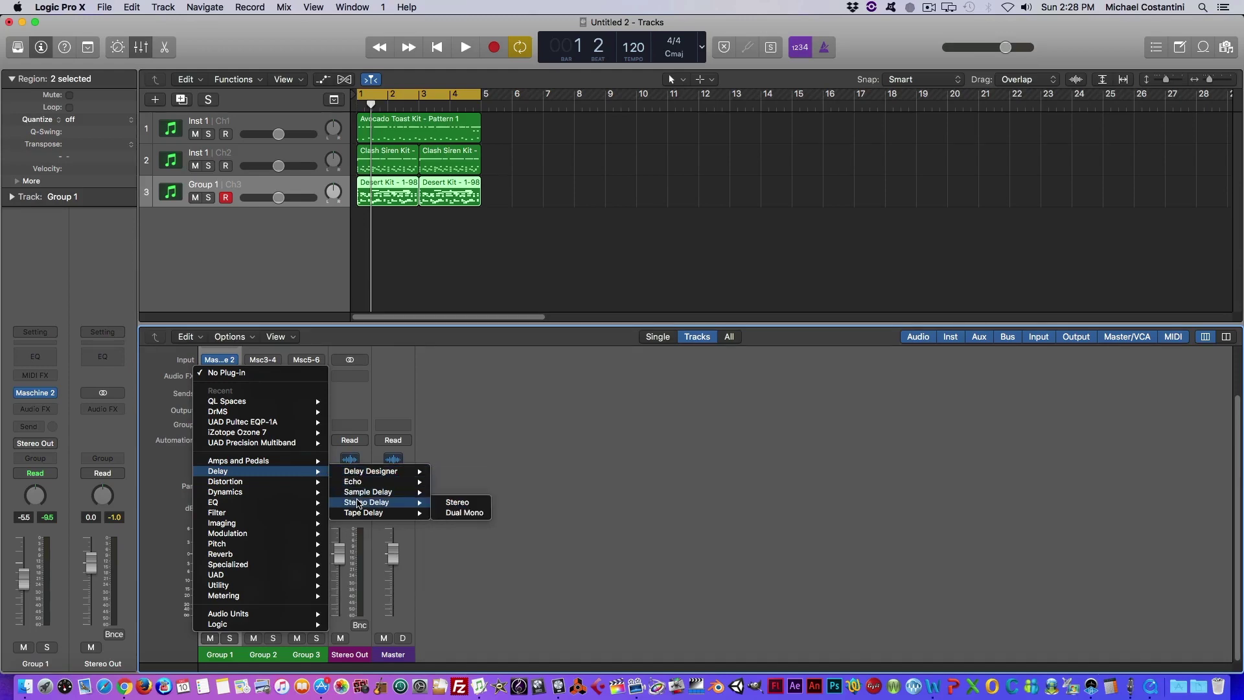
pyautogui.click(455, 506)
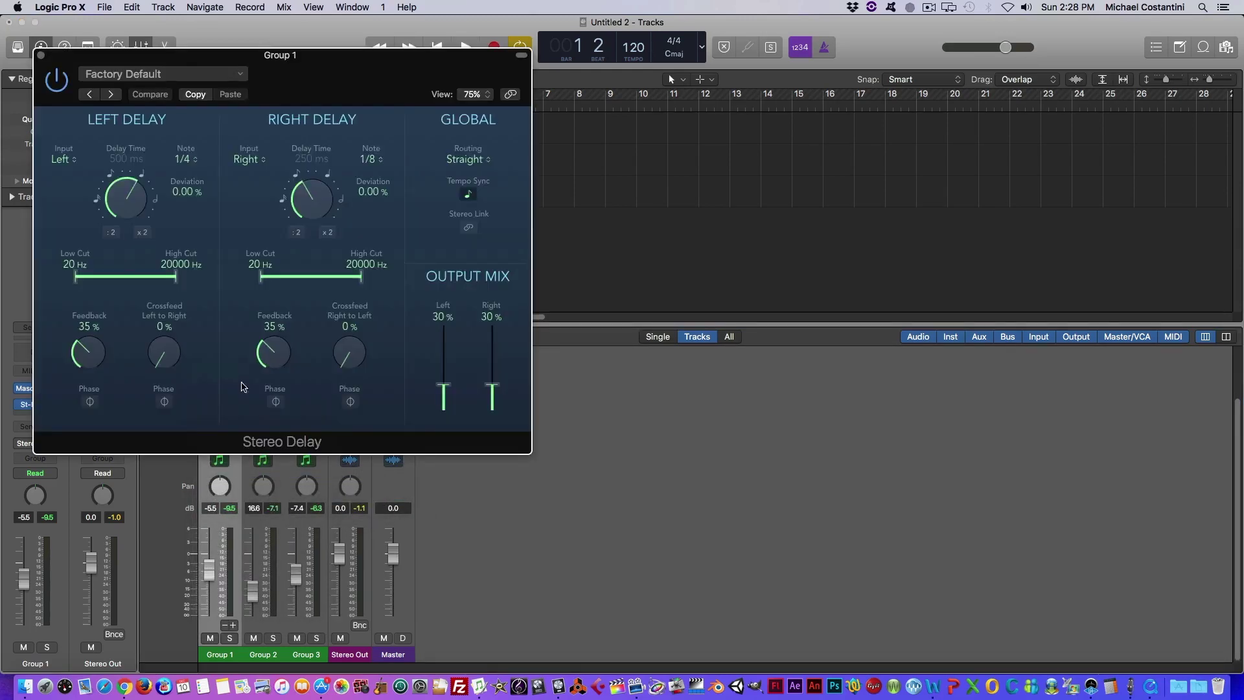
pyautogui.click(39, 55)
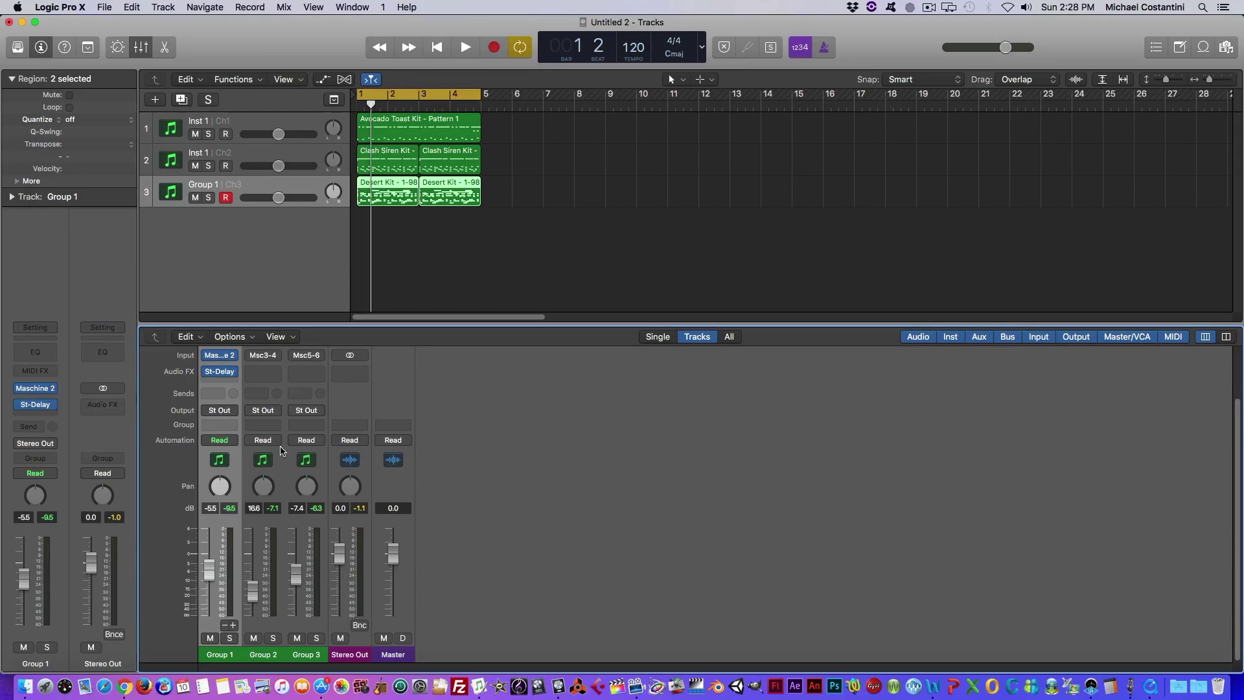
# - Add a Compressor to Group 2 and play the beat to hear the effects
pyautogui.click(263, 375)
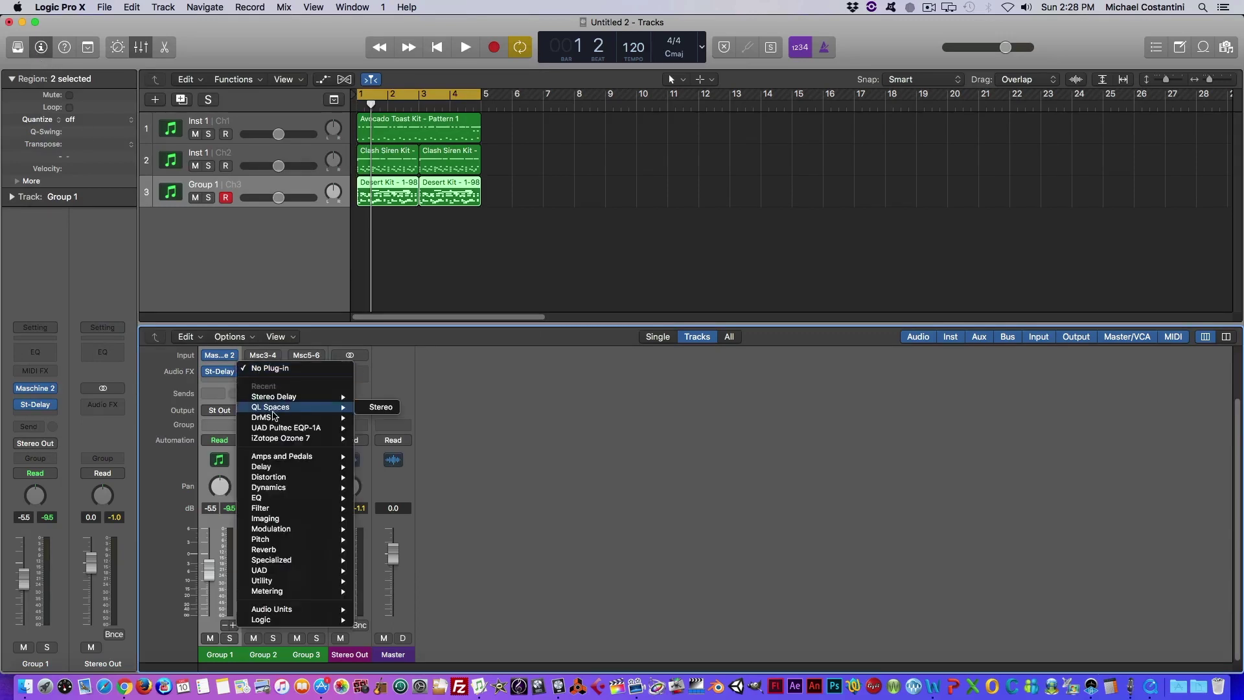
pyautogui.moveTo(273, 418)
pyautogui.moveTo(285, 488)
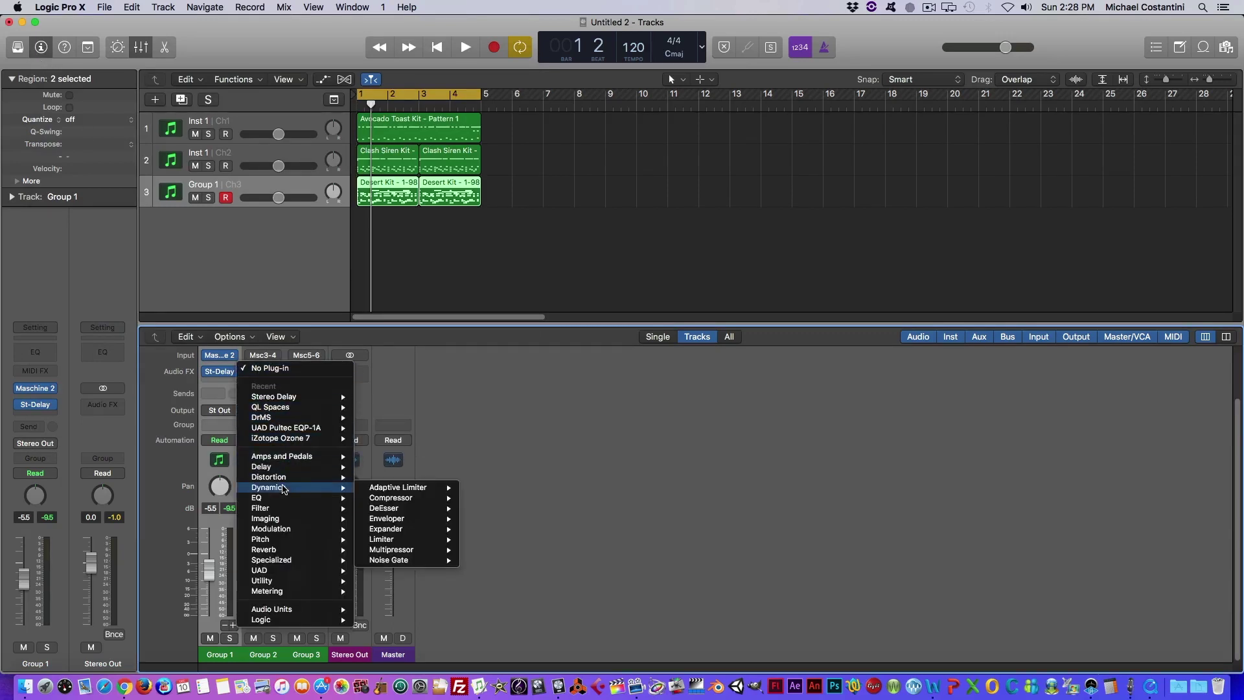
pyautogui.press('Escape')
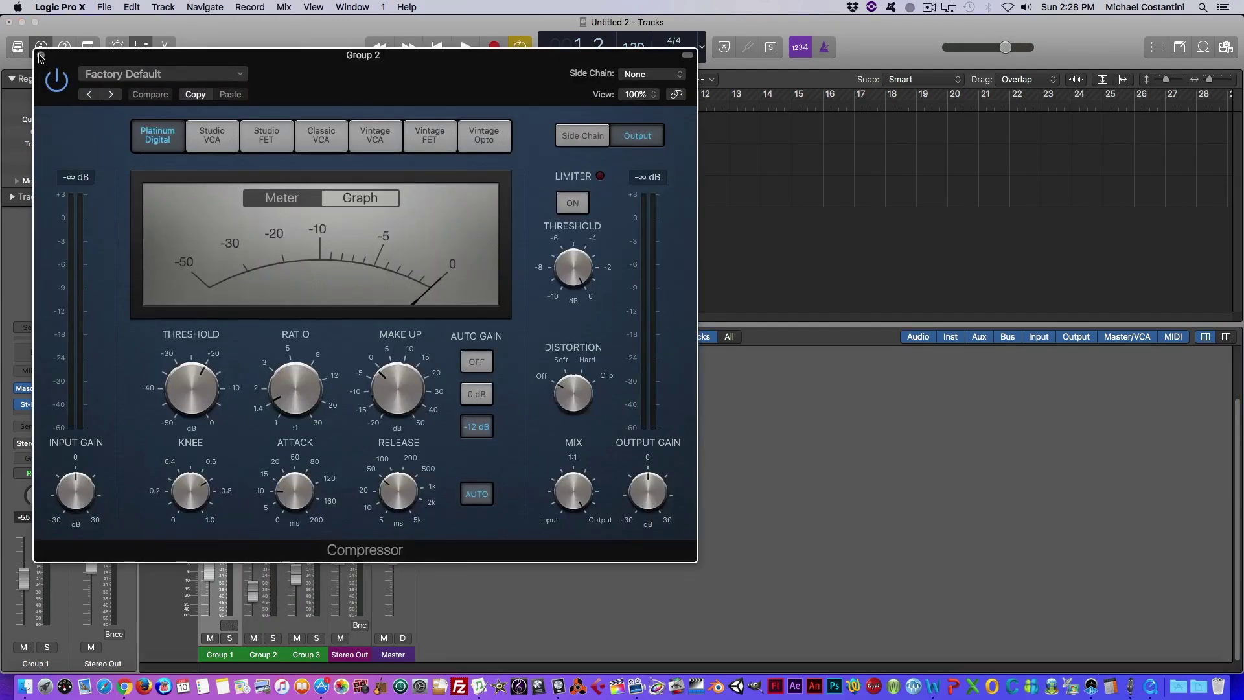
pyautogui.click(40, 57)
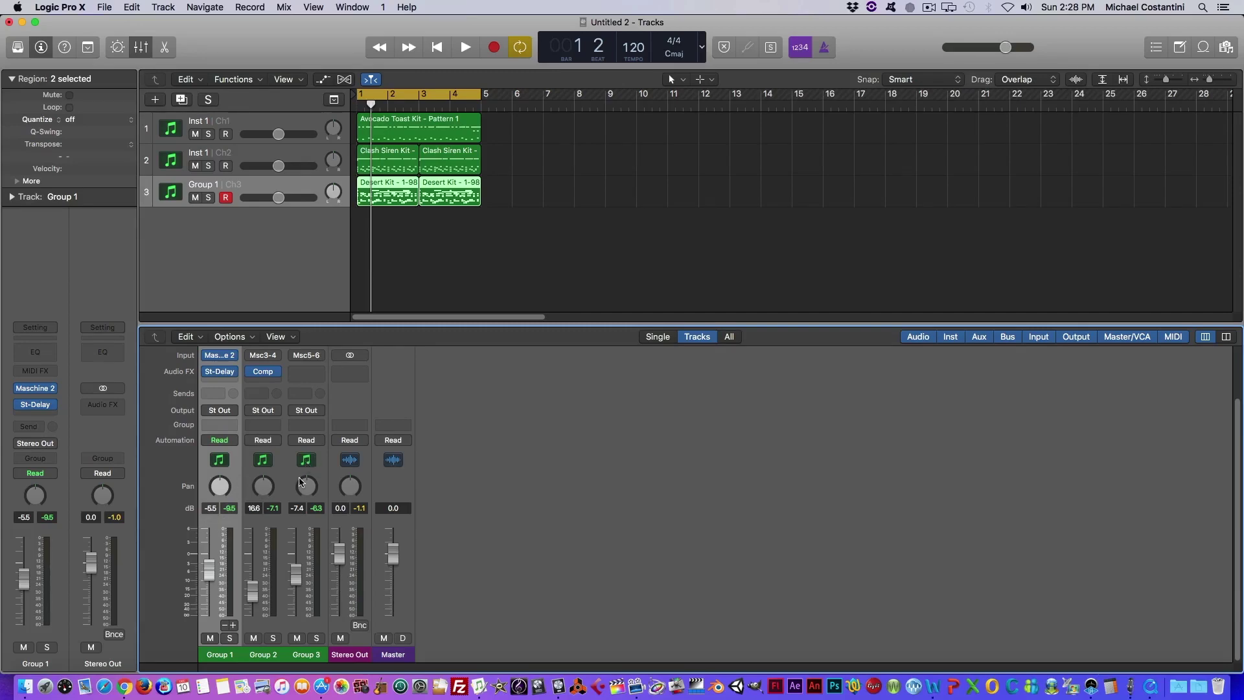
pyautogui.press('space')
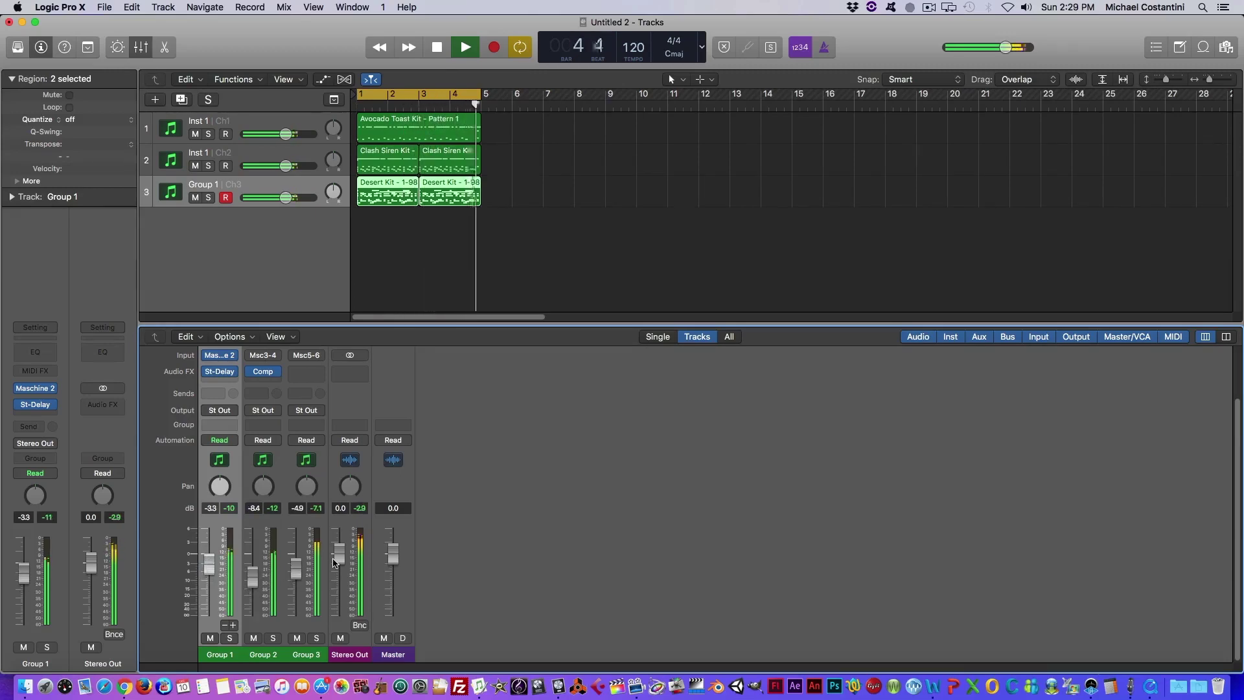
# - Stop playback and bring up the Maschine 2 instrument on Group 1
pyautogui.press('space')
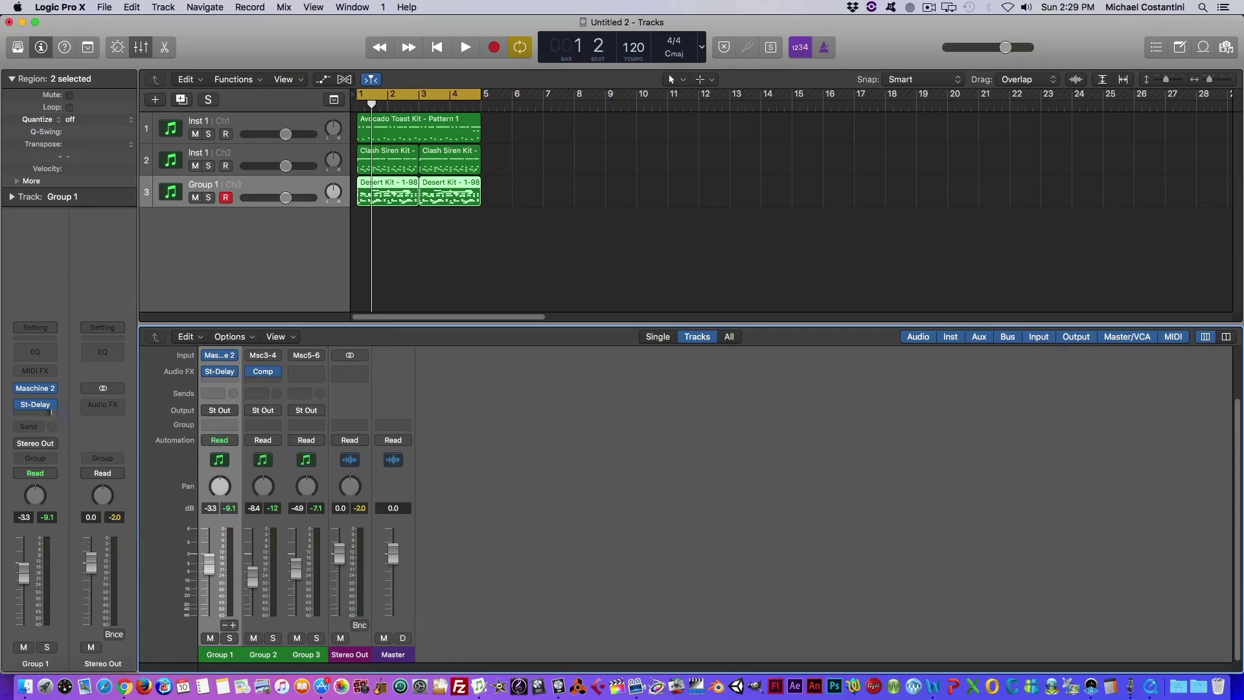
pyautogui.click(40, 389)
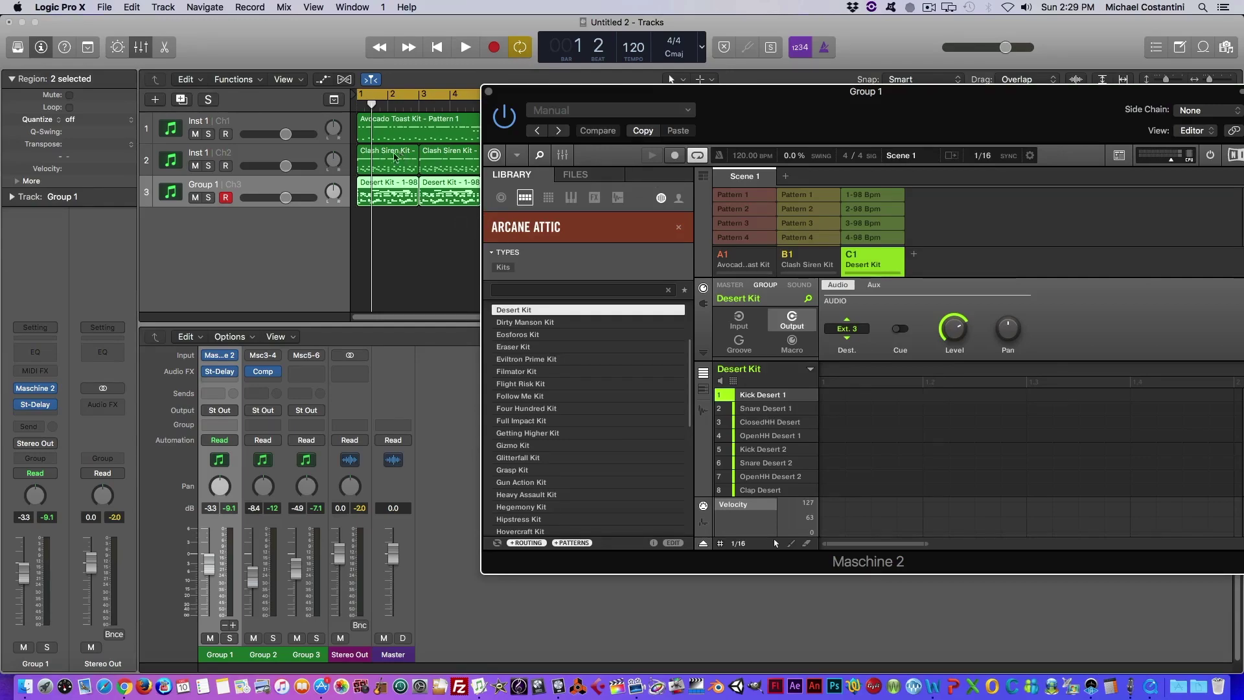
# - Add a fourth track on MIDI channel 4 with New Track With Next MIDI Channel and select it
pyautogui.click(200, 187)
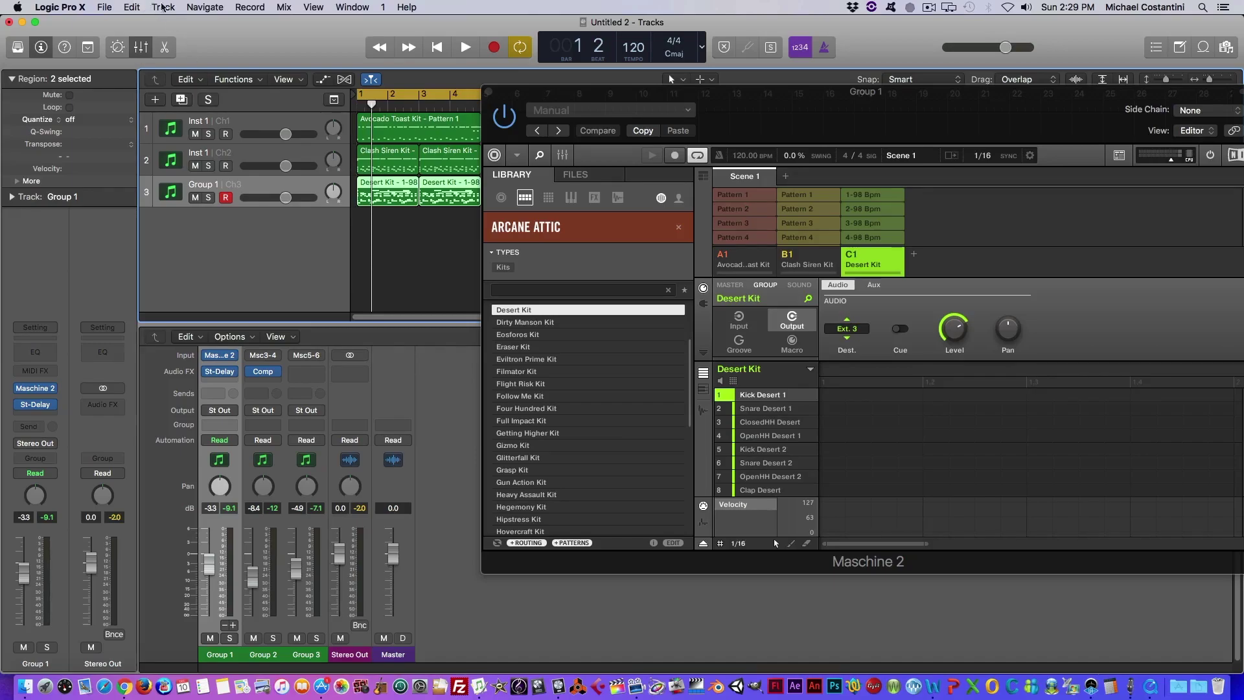
pyautogui.click(162, 7)
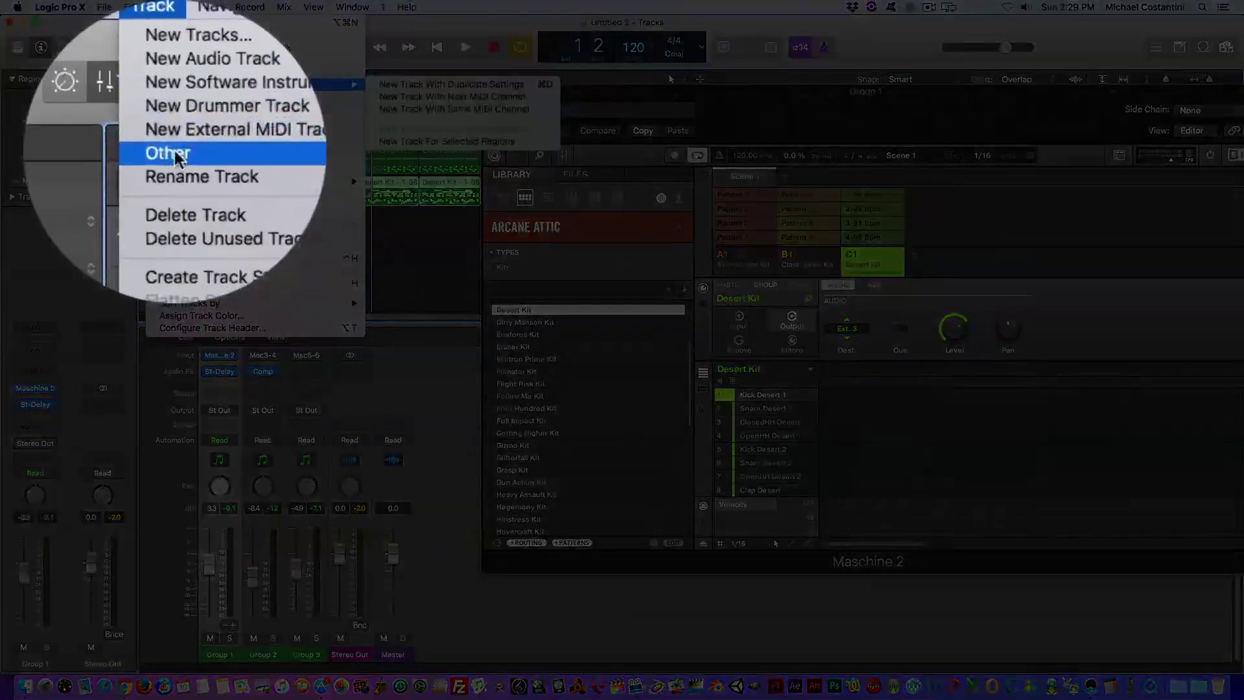
pyautogui.moveTo(170, 84)
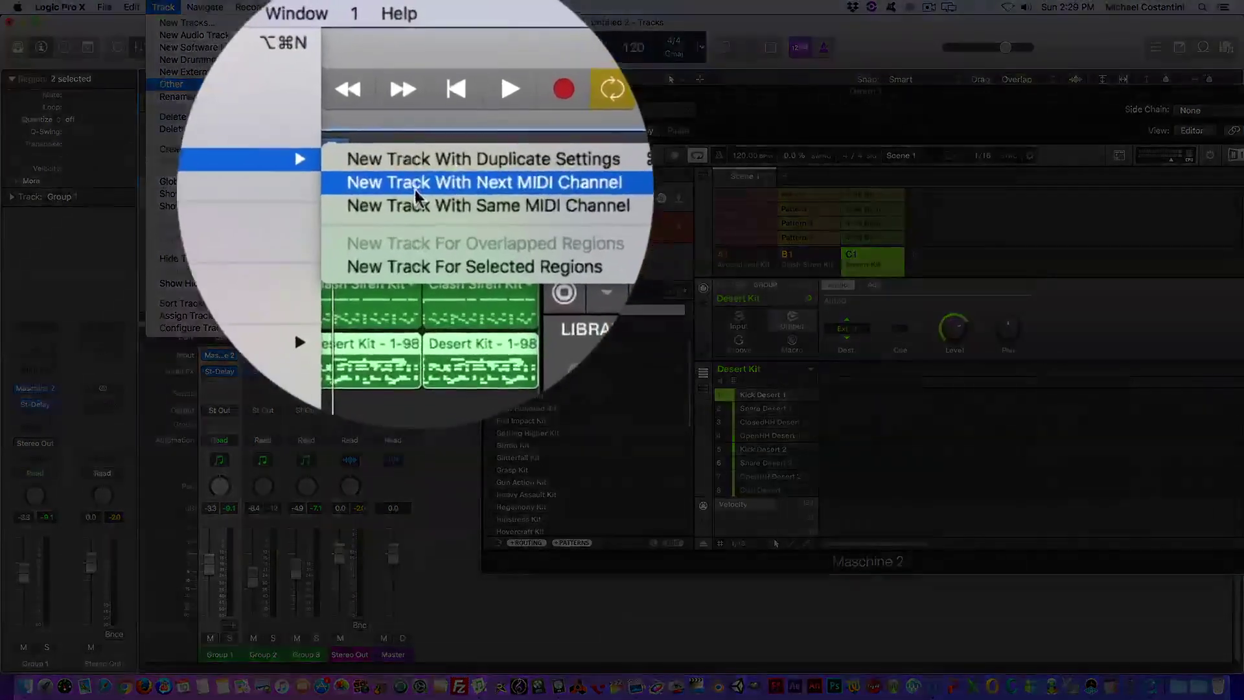
pyautogui.click(415, 193)
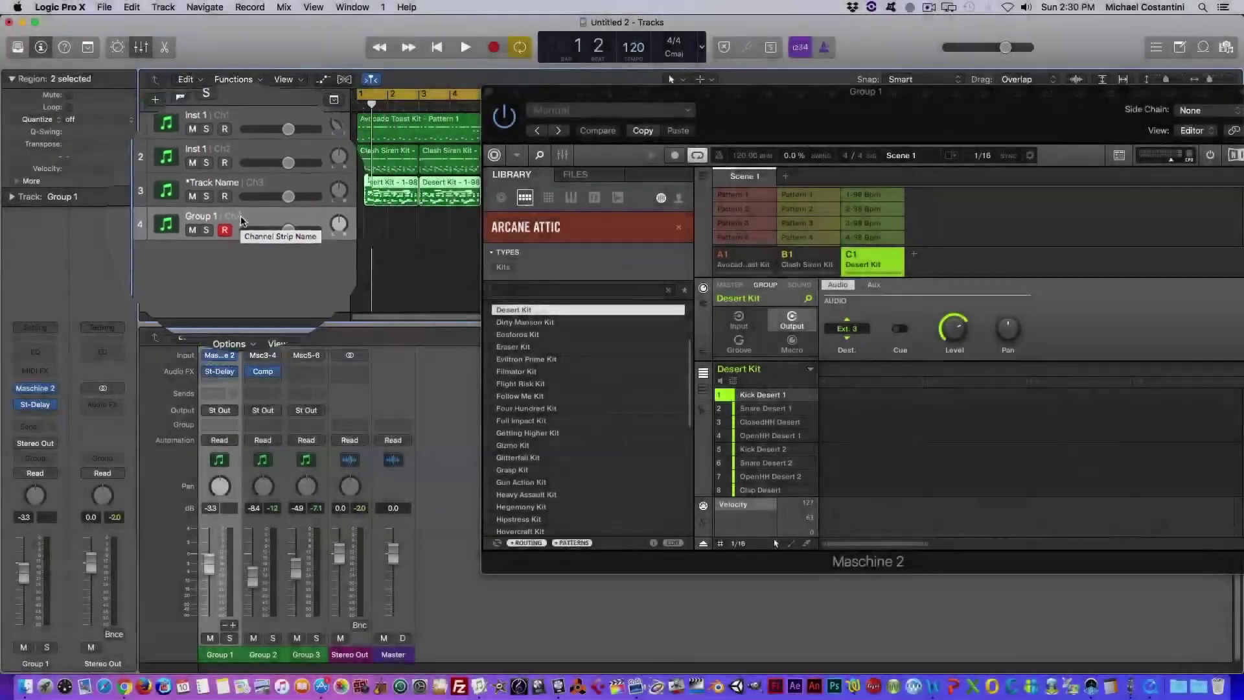
pyautogui.click(241, 129)
pyautogui.click(240, 161)
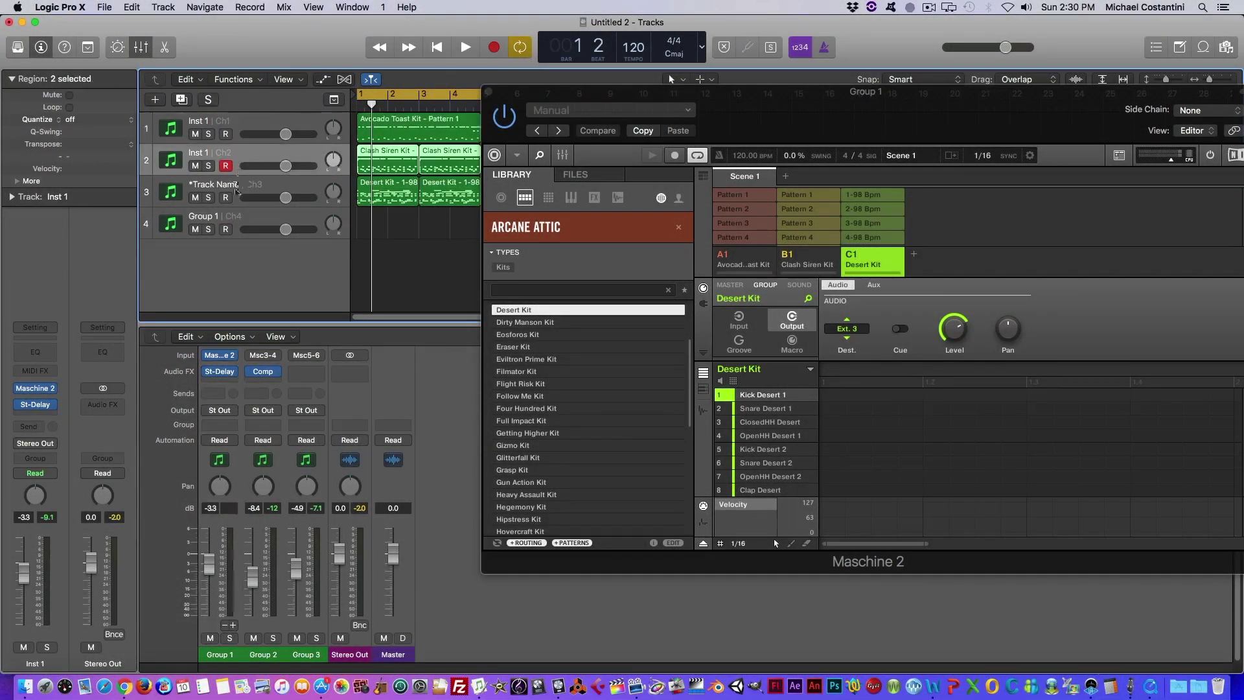
pyautogui.click(236, 190)
pyautogui.click(246, 218)
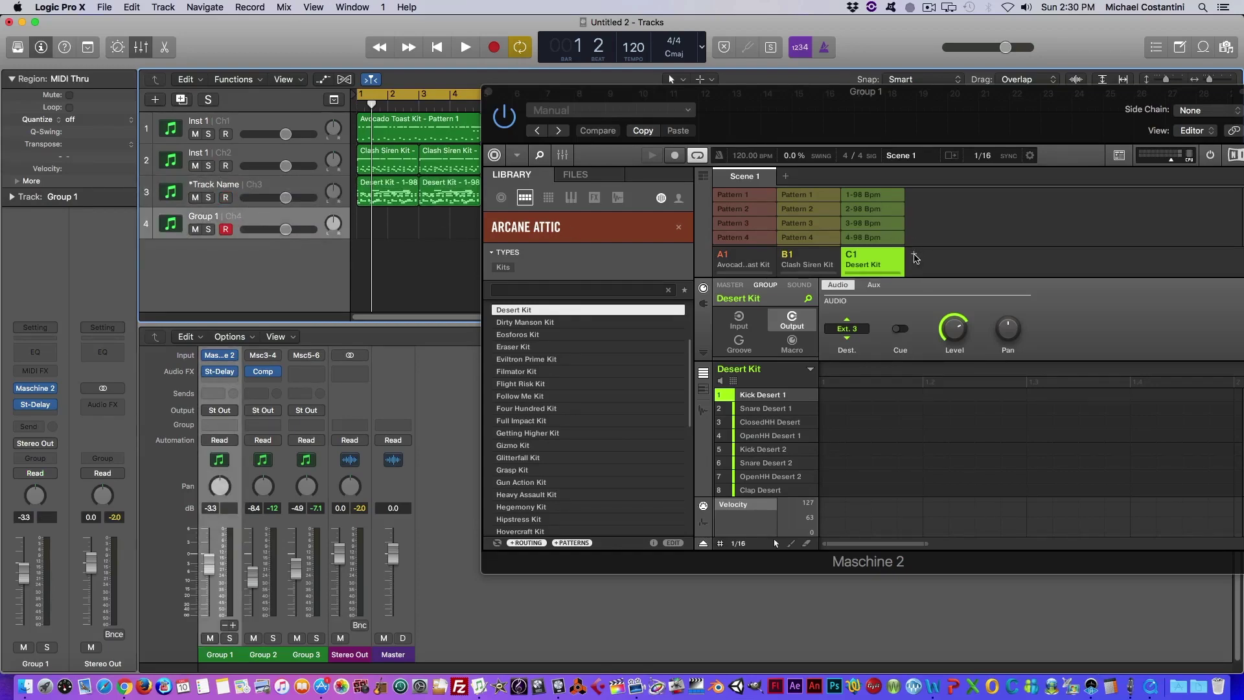
# - Add an empty group D1 in Maschine 2 and move its window slightly lower
pyautogui.click(916, 258)
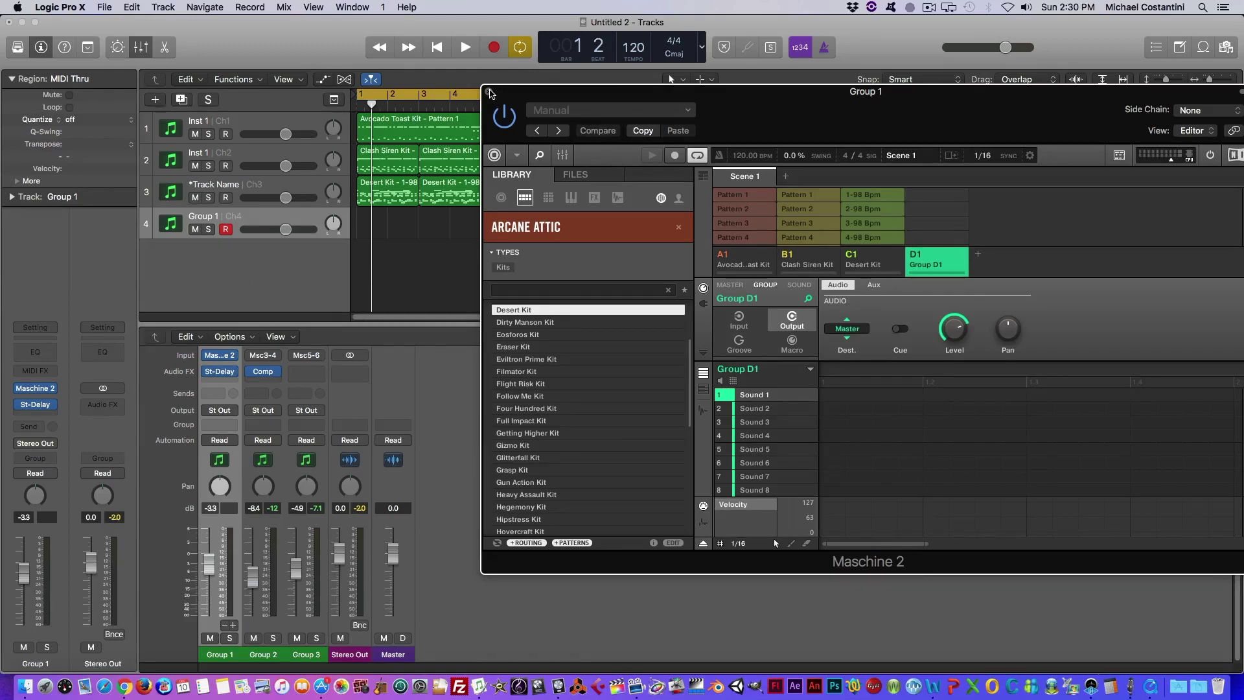
pyautogui.moveTo(490, 97); pyautogui.dragTo(500, 127)
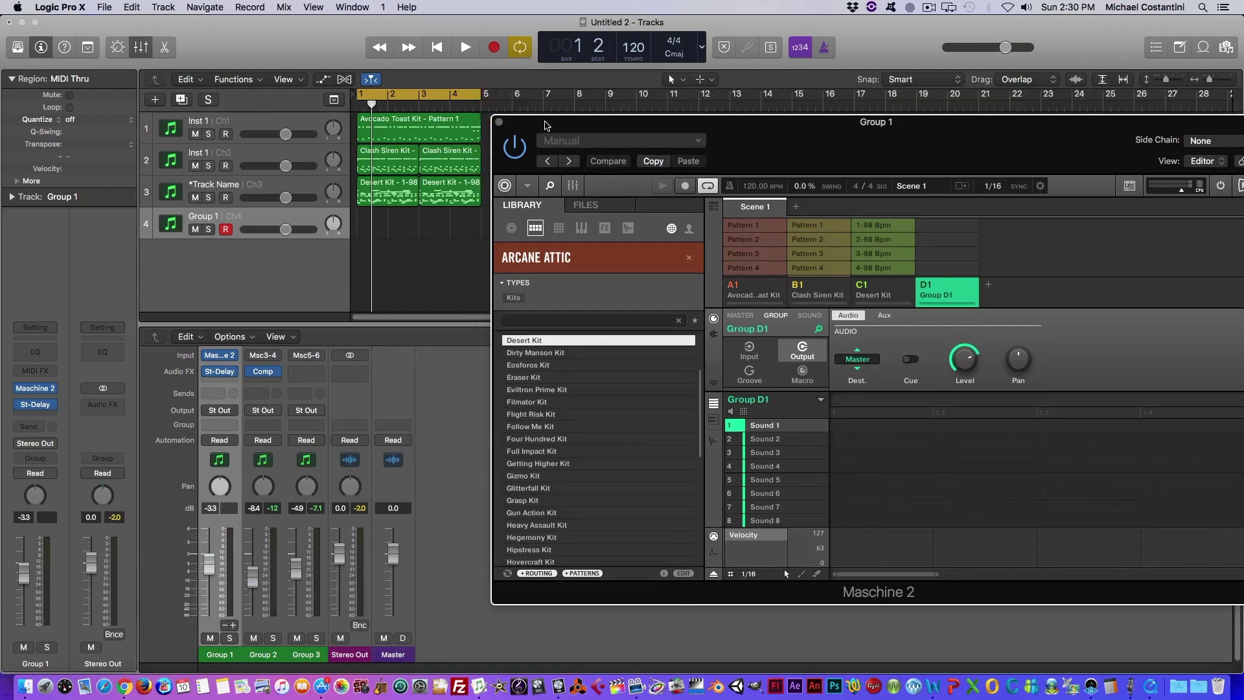